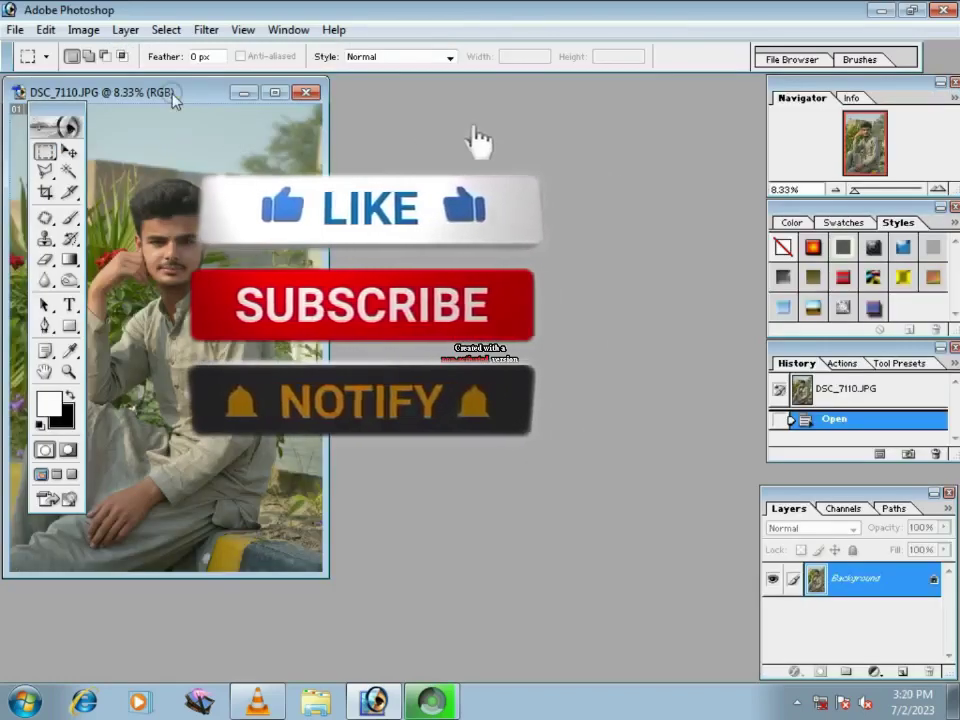
# Step: Maximize and zoom the photo, try Auto Levels, then revert to the unadjusted original
pyautogui.moveTo(175, 100); pyautogui.dragTo(383, 102)
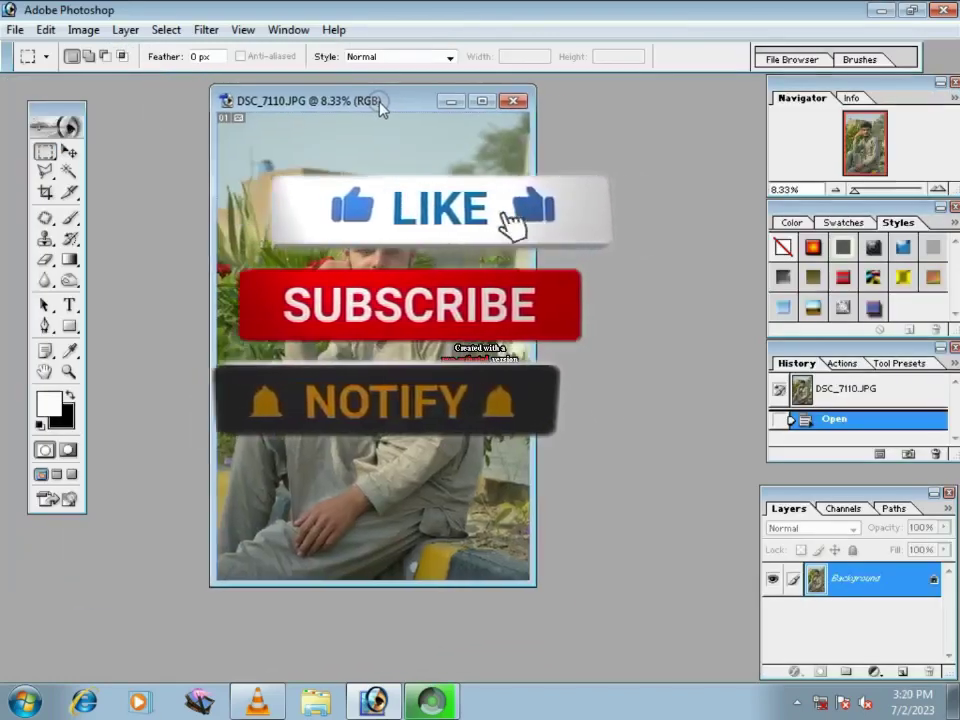
pyautogui.click(482, 98)
pyautogui.hotkey('ctrl', '+')
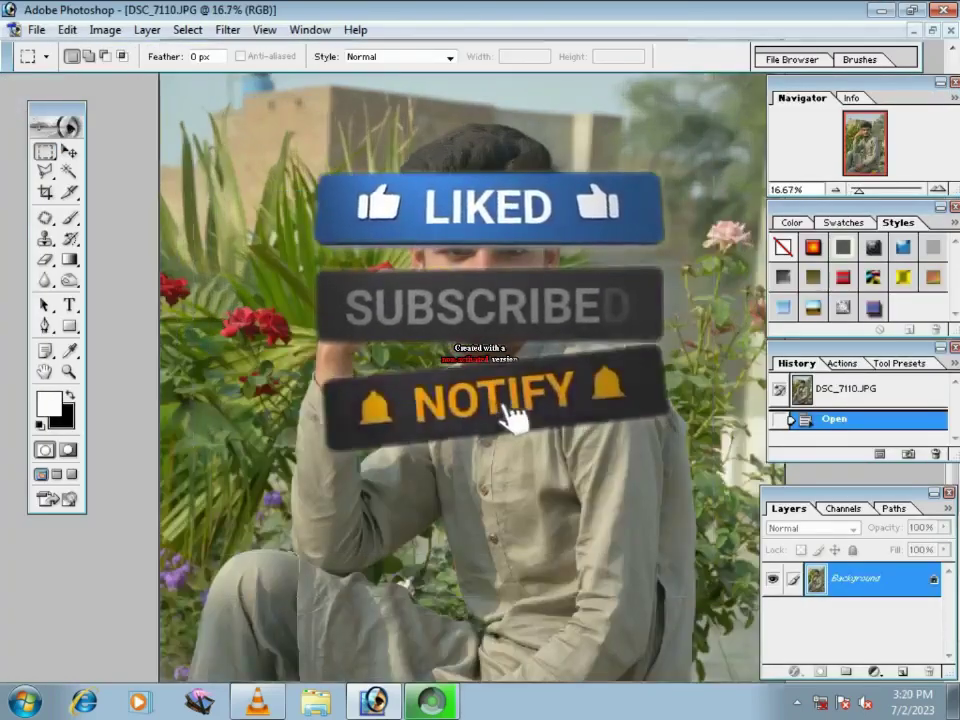
pyautogui.hotkey('ctrl', '+')
pyautogui.hotkey('ctrl', 'shift', 'l')
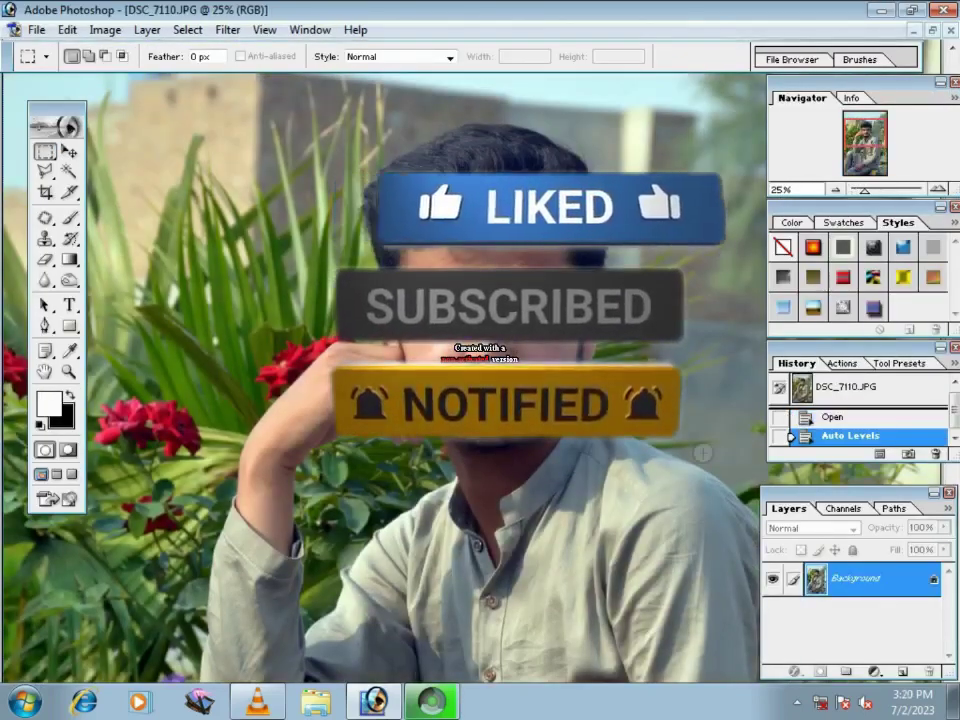
pyautogui.click(810, 420)
pyautogui.click(810, 436)
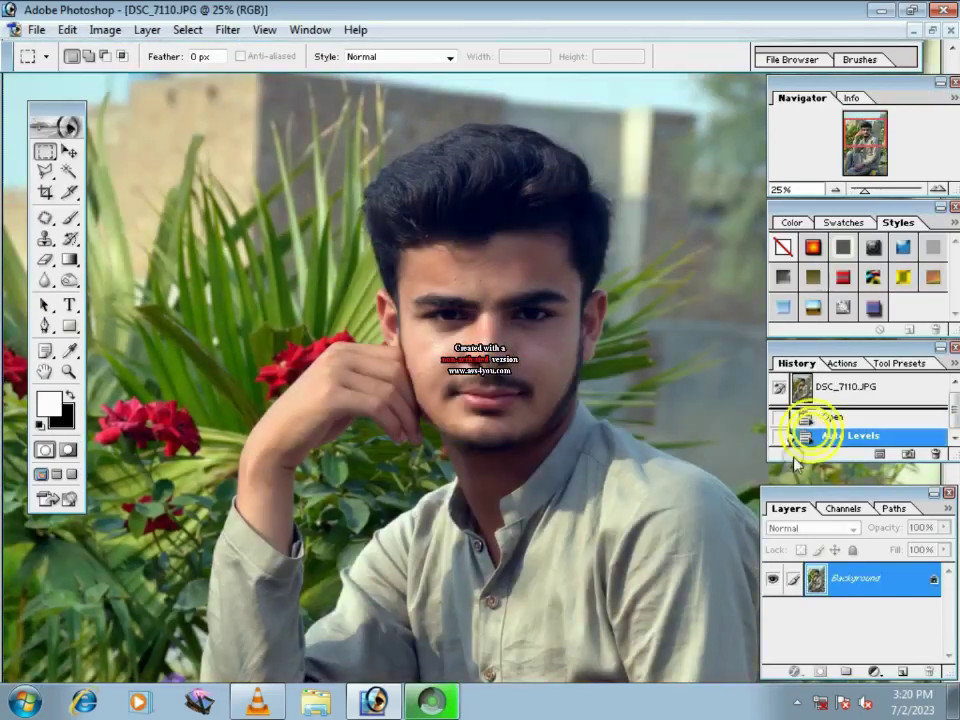
pyautogui.click(818, 418)
# Step: Brighten the photo by bending the Curves line upward
pyautogui.hotkey('ctrl', 'm')
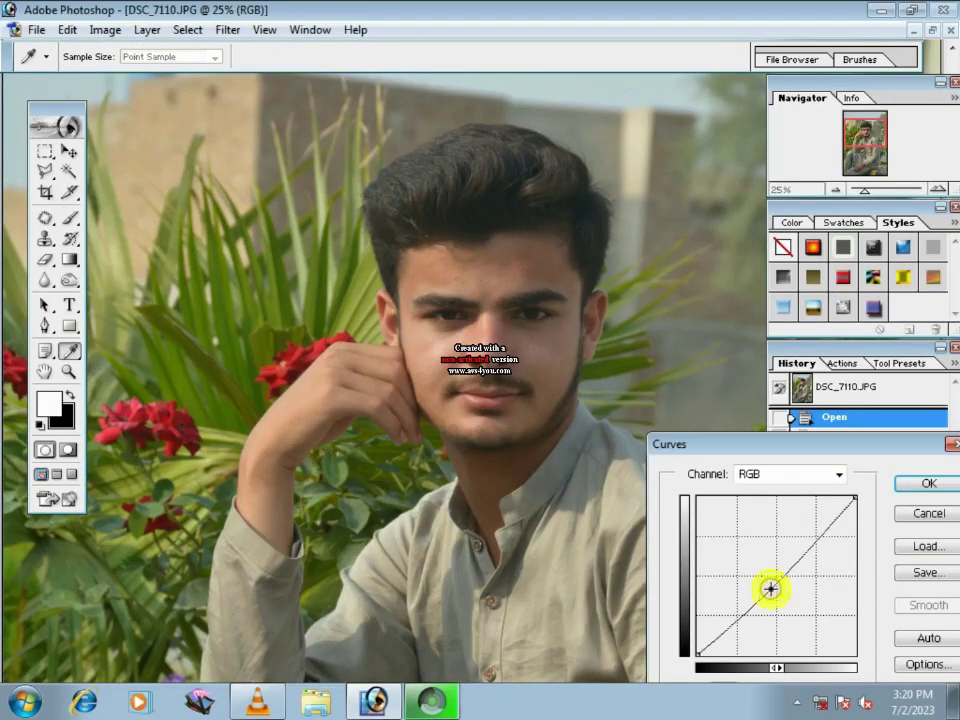
pyautogui.moveTo(771, 590); pyautogui.dragTo(757, 582)
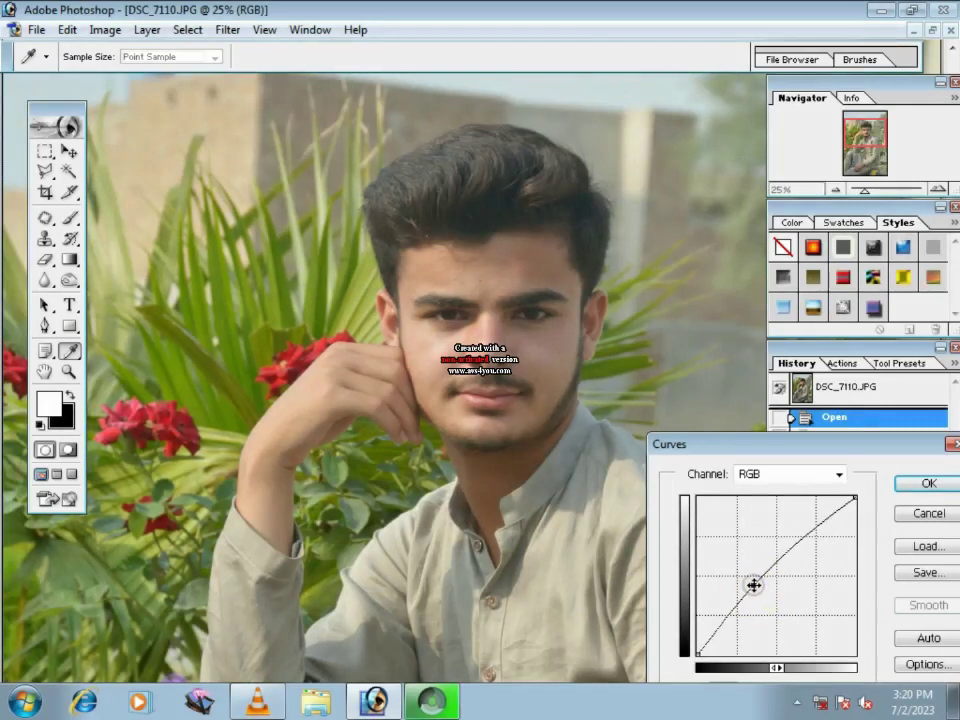
pyautogui.press('Return')
# Step: Apply a slight contrast nudge with Brightness/Contrast
pyautogui.click(105, 29)
pyautogui.click(400, 203)
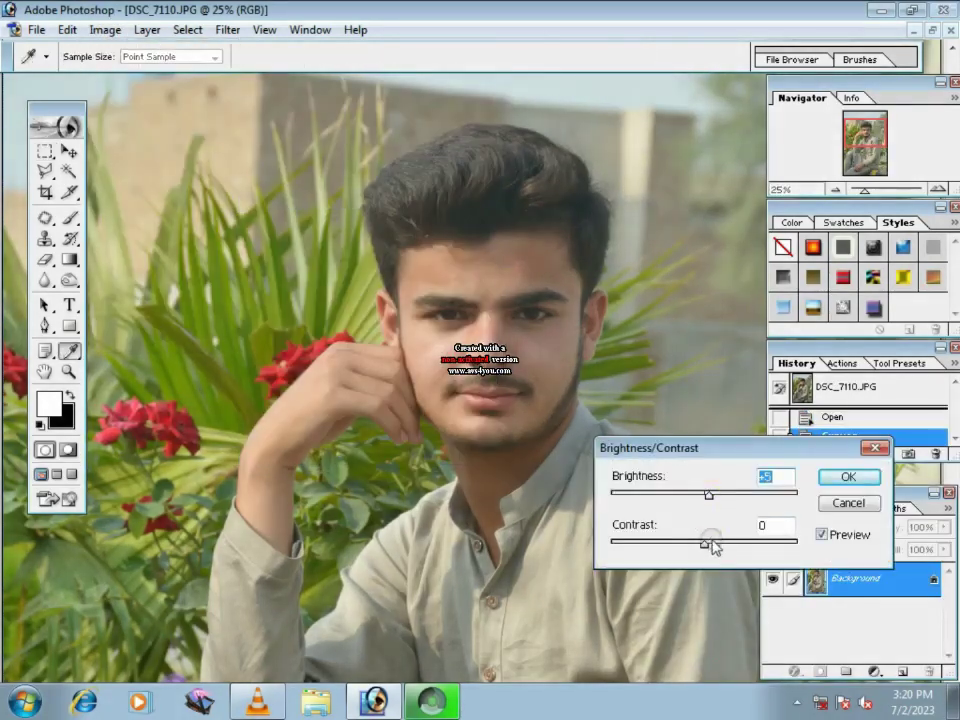
pyautogui.moveTo(712, 545); pyautogui.dragTo(717, 548)
pyautogui.press('Return')
# Step: Lower the Levels white input to 235
pyautogui.hotkey('ctrl', 'l')
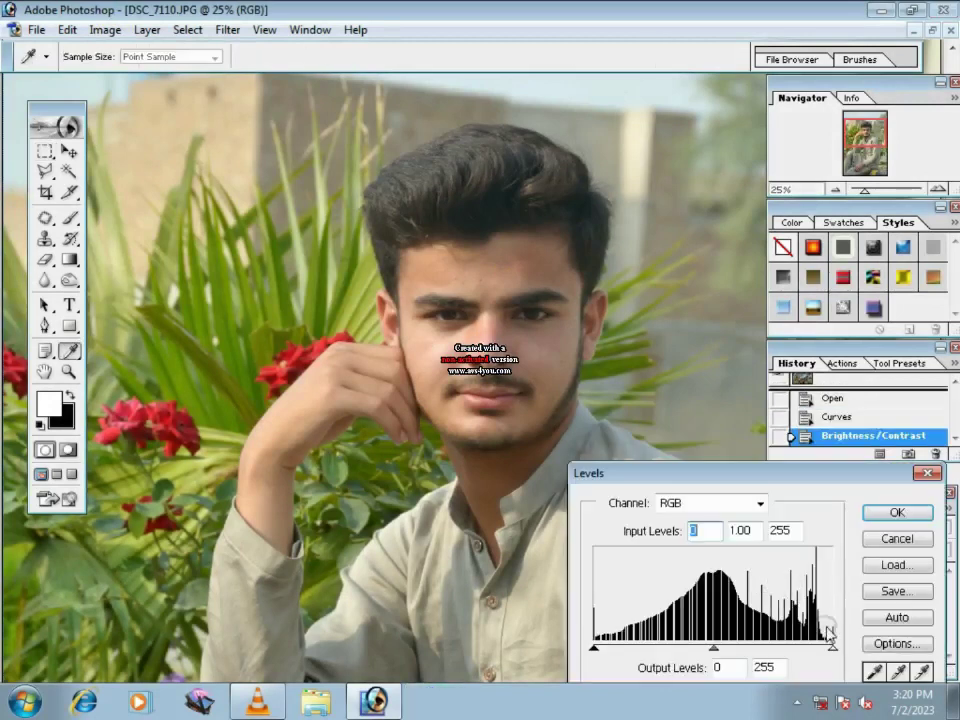
pyautogui.moveTo(826, 652); pyautogui.dragTo(816, 652)
pyautogui.press('Return')
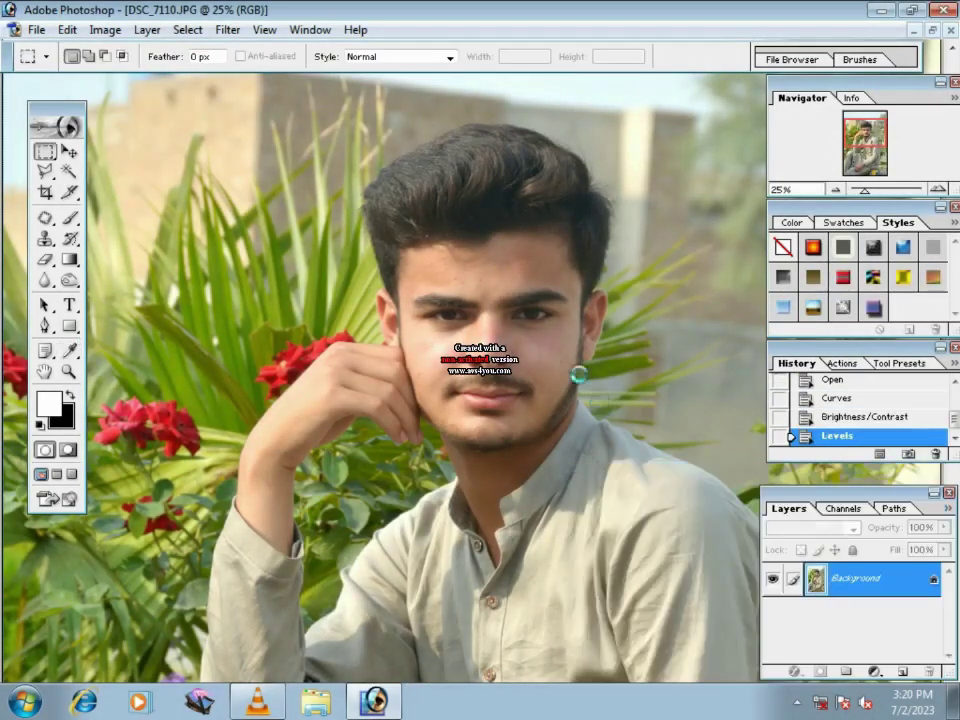
# Step: Magic Wand-select the face and neck skin and feather it by 40 pixels
pyautogui.click(72, 172)
pyautogui.click(541, 374)
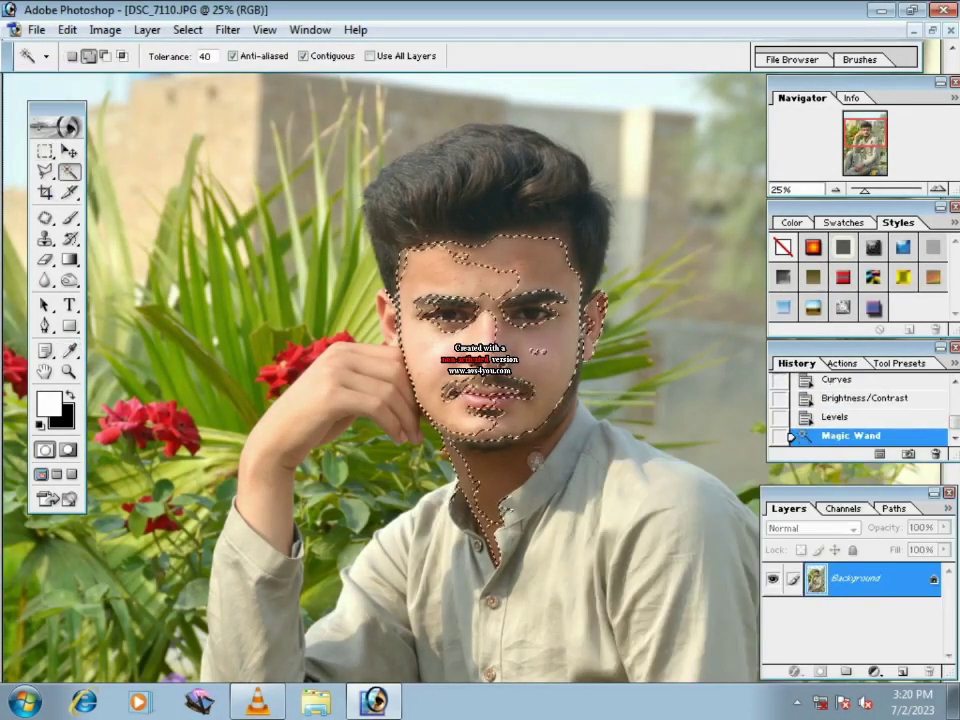
pyautogui.keyDown('shift'); pyautogui.click(544, 370); pyautogui.keyUp('shift')
pyautogui.keyDown('shift'); pyautogui.click(548, 366); pyautogui.keyUp('shift')
pyautogui.rightClick(548, 365)
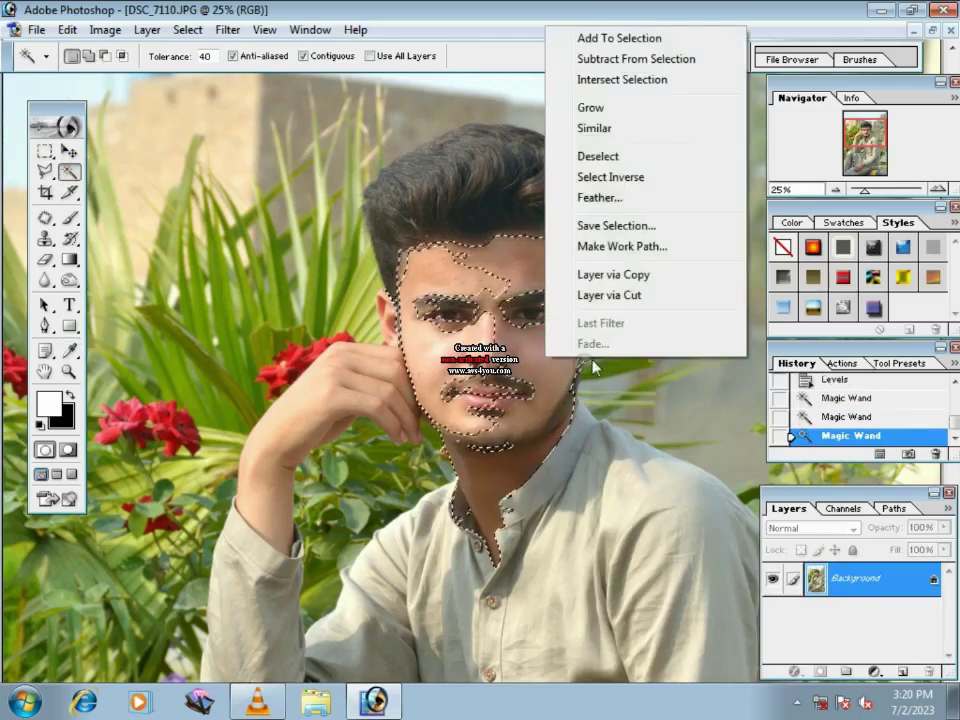
pyautogui.click(606, 197)
pyautogui.write('40')
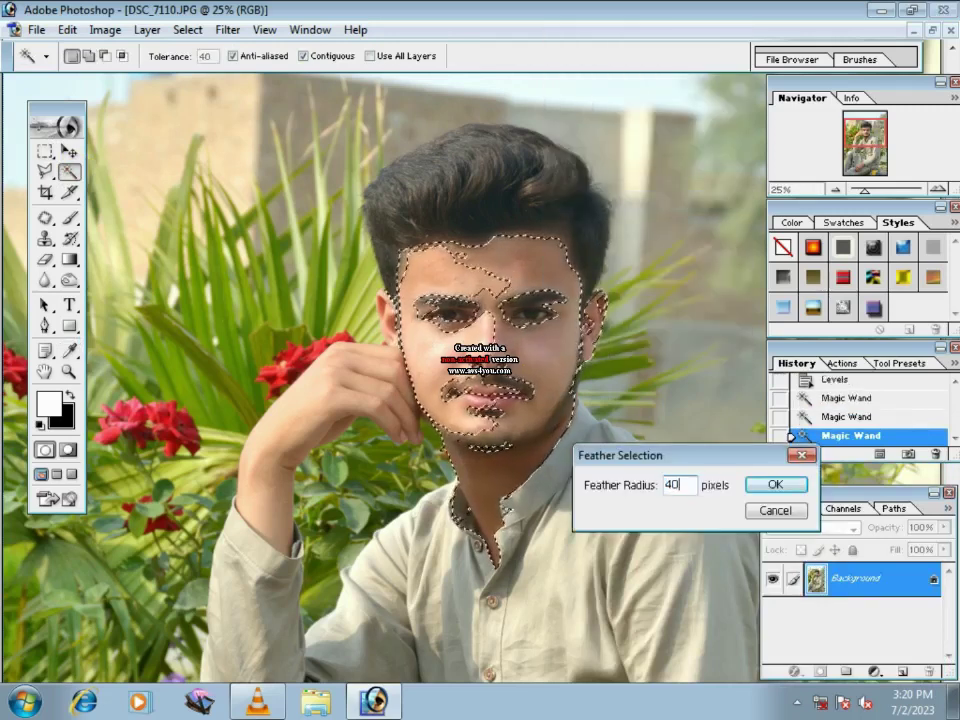
pyautogui.press('Return')
# Step: Brighten the selected face with Curves and a lower Levels white input, then deselect
pyautogui.hotkey('ctrl', 'm')
pyautogui.click(766, 576)
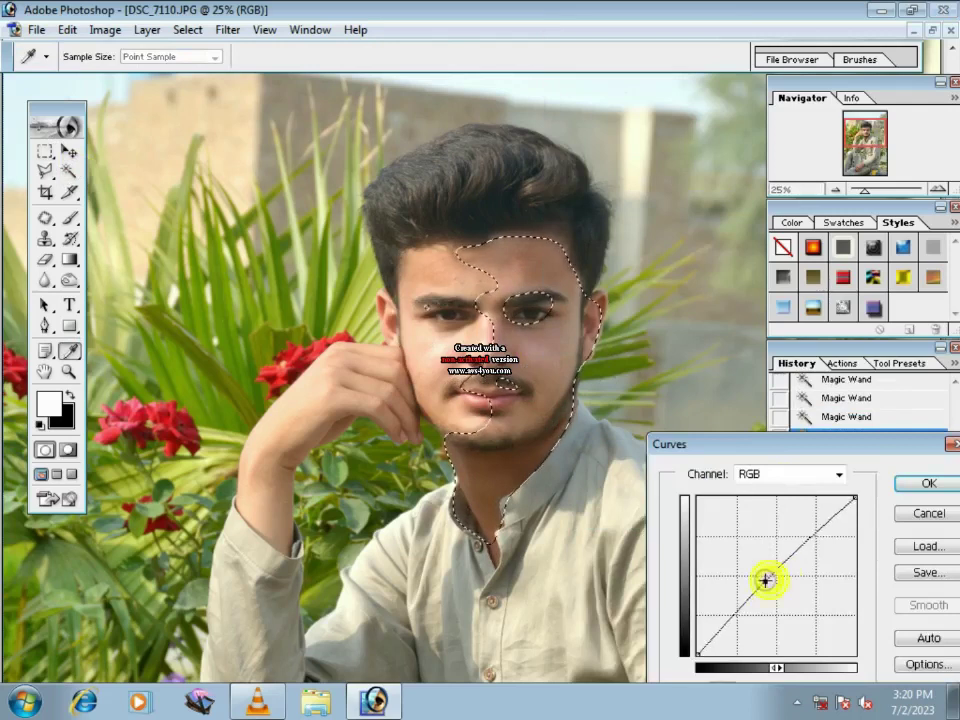
pyautogui.press('Return')
pyautogui.hotkey('ctrl', 'l')
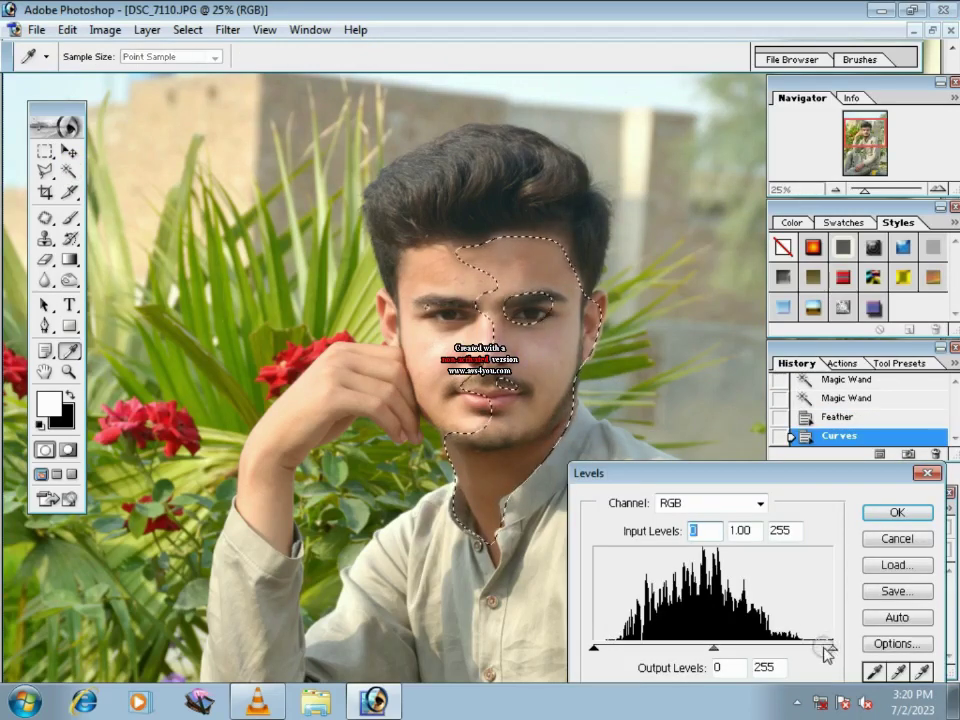
pyautogui.moveTo(830, 648); pyautogui.dragTo(795, 648)
pyautogui.press('Return')
pyautogui.hotkey('ctrl', 'd')
# Step: Apply another Curves pass to the whole photo, then zoom in on the face
pyautogui.keyDown('alt'); pyautogui.click(509, 397); pyautogui.keyUp('alt')
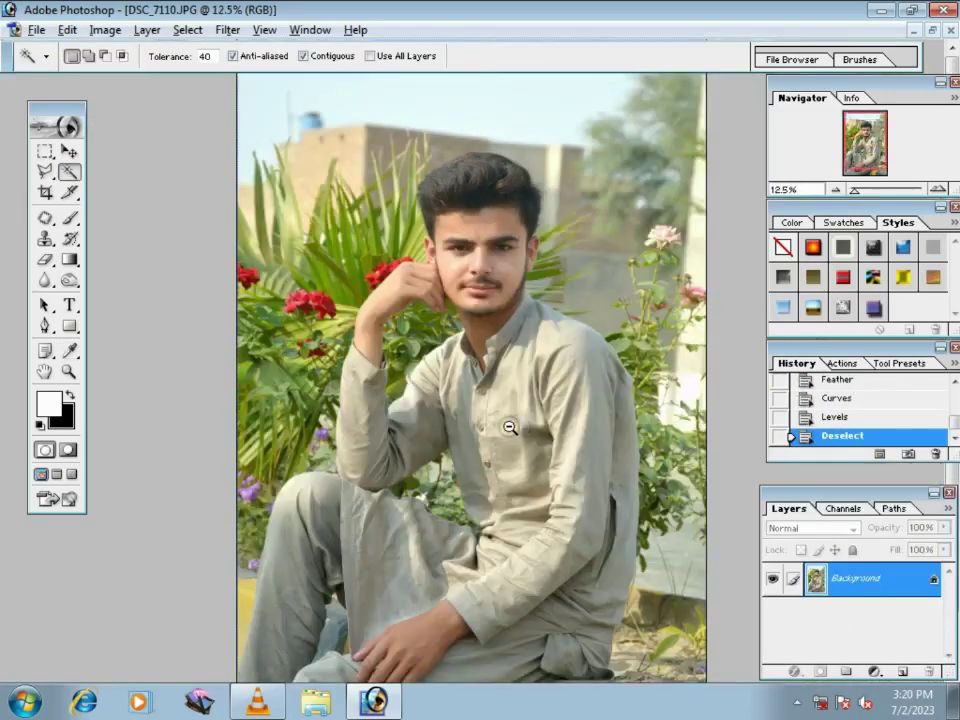
pyautogui.keyDown('alt'); pyautogui.click(510, 426); pyautogui.keyUp('alt')
pyautogui.click(475, 345)
pyautogui.hotkey('ctrl', 'm')
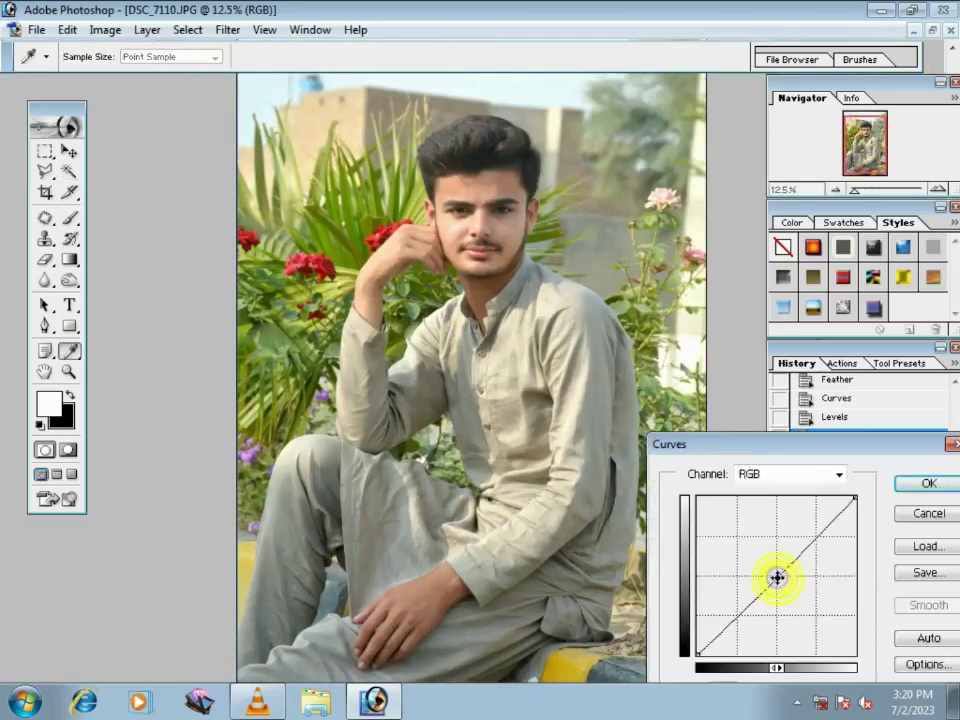
pyautogui.press('Return')
pyautogui.keyDown('ctrl'); pyautogui.click(444, 277); pyautogui.keyUp('ctrl')
# Step: Set up the Clone Stamp with lower flow and a 50 px brush, dismissing the missing-source error
pyautogui.keyDown('ctrl'); pyautogui.click(470, 343); pyautogui.keyUp('ctrl')
pyautogui.keyDown('ctrl'); pyautogui.click(470, 343); pyautogui.keyUp('ctrl')
pyautogui.keyDown('ctrl'); pyautogui.click(470, 343); pyautogui.keyUp('ctrl')
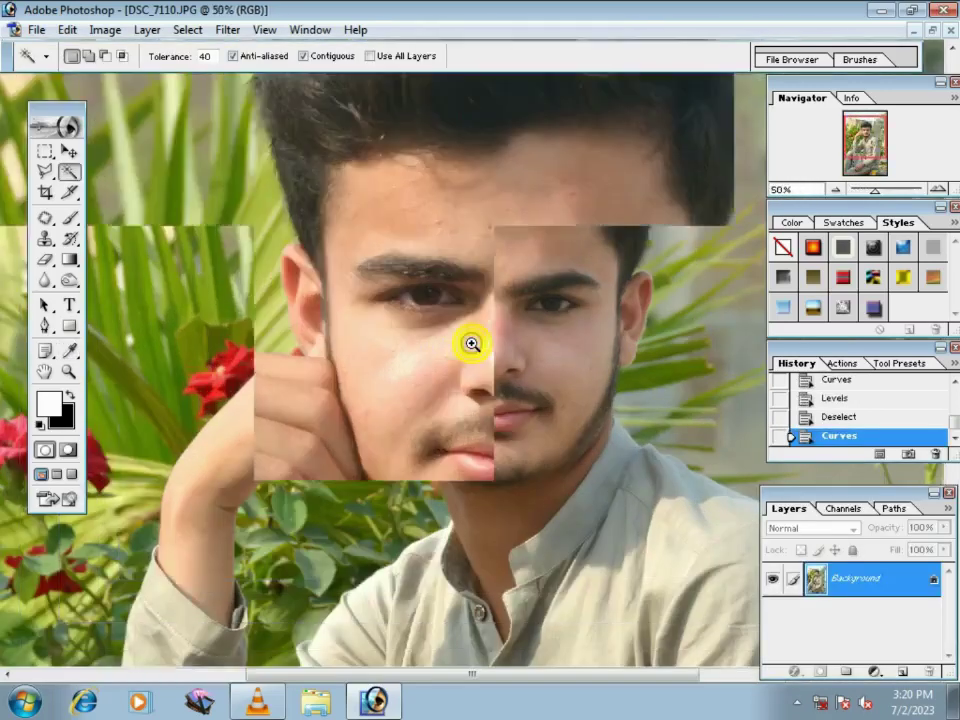
pyautogui.keyDown('ctrl'); pyautogui.click(480, 279); pyautogui.keyUp('ctrl')
pyautogui.press('s')
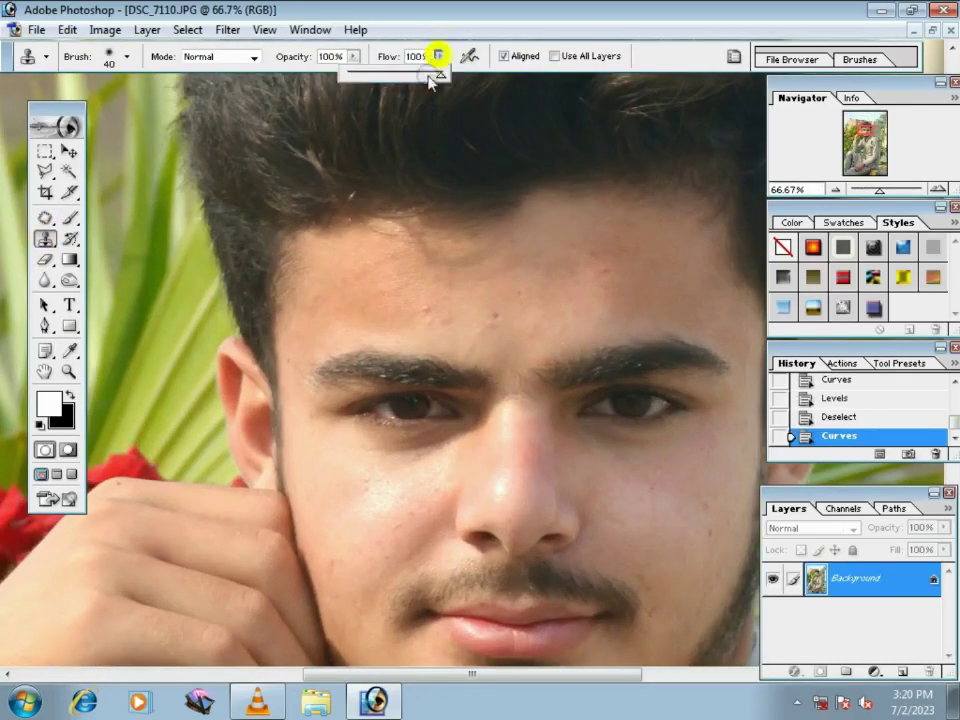
pyautogui.click(600, 303)
pyautogui.press(']')
pyautogui.click(548, 297)
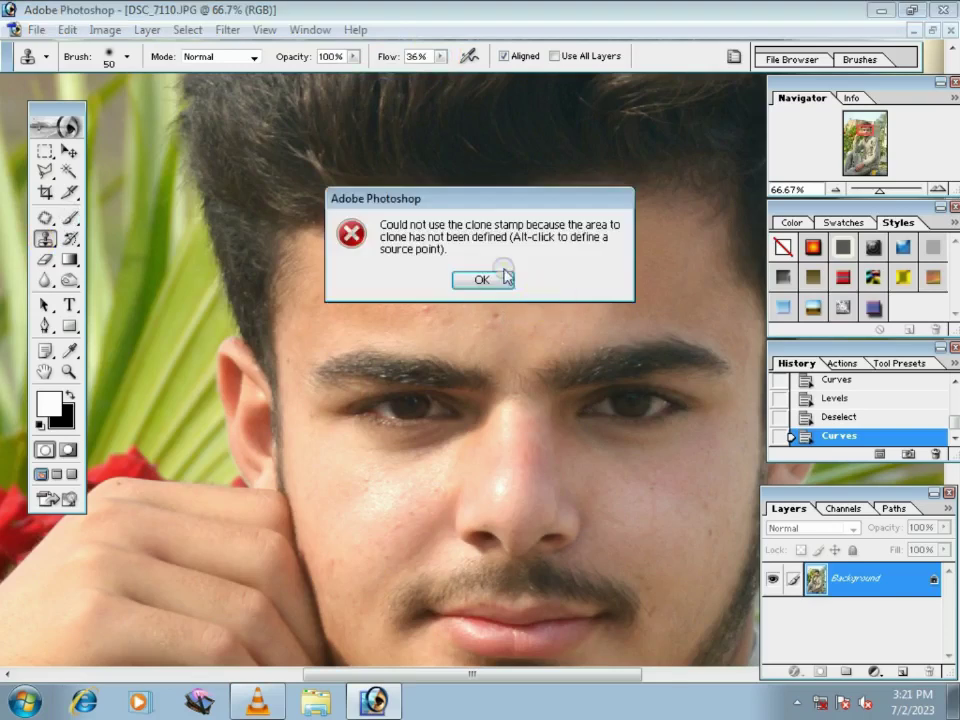
pyautogui.click(490, 279)
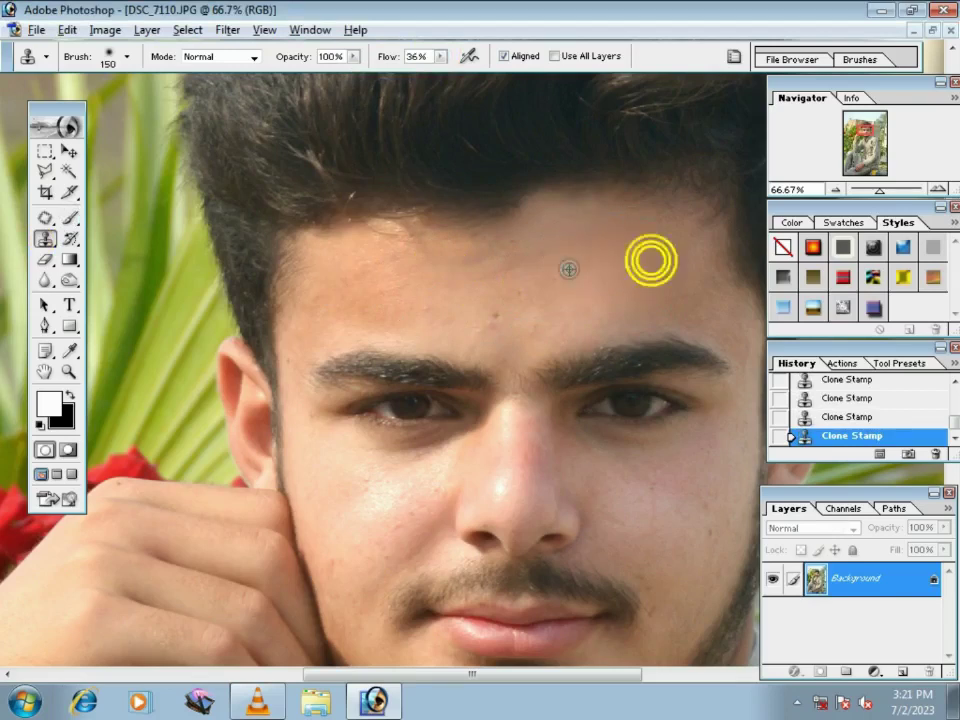
# Step: Clone clean skin over a forehead blemish, adjusting flow from 36% to 57%
pyautogui.moveTo(651, 260); pyautogui.dragTo(525, 272)
pyautogui.hscroll(-2, 585, 311)
pyautogui.moveTo(601, 320); pyautogui.dragTo(611, 322)
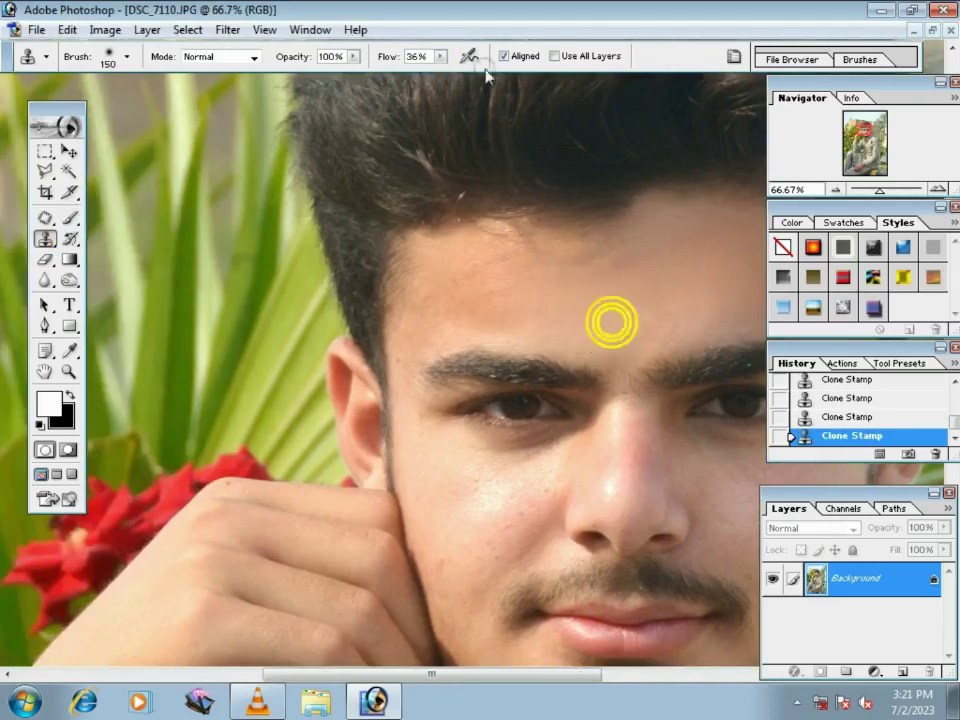
pyautogui.moveTo(442, 63); pyautogui.dragTo(435, 61)
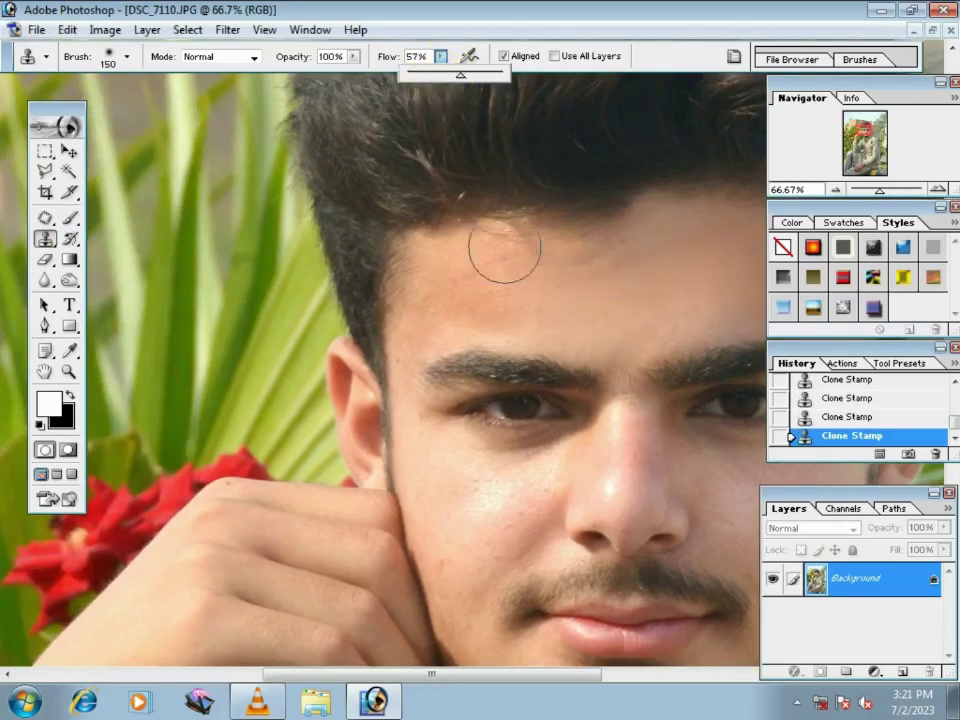
pyautogui.moveTo(505, 250); pyautogui.dragTo(506, 291)
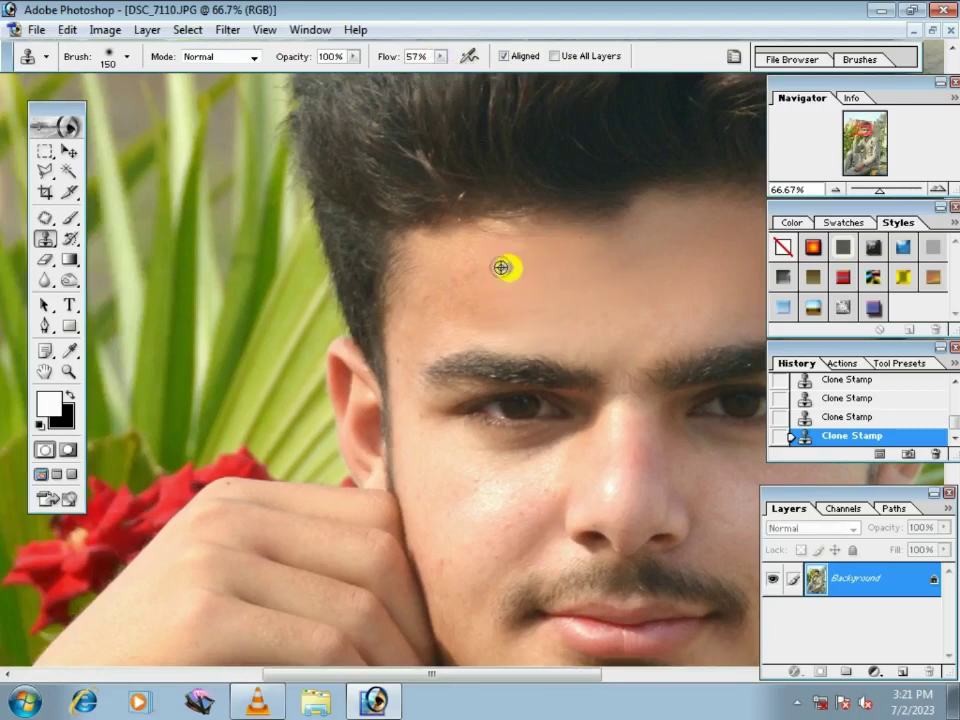
# Step: Continue cloning out blemishes around the forehead, eyes and cheek
pyautogui.moveTo(619, 343); pyautogui.dragTo(561, 313)
pyautogui.moveTo(612, 290); pyautogui.dragTo(535, 289)
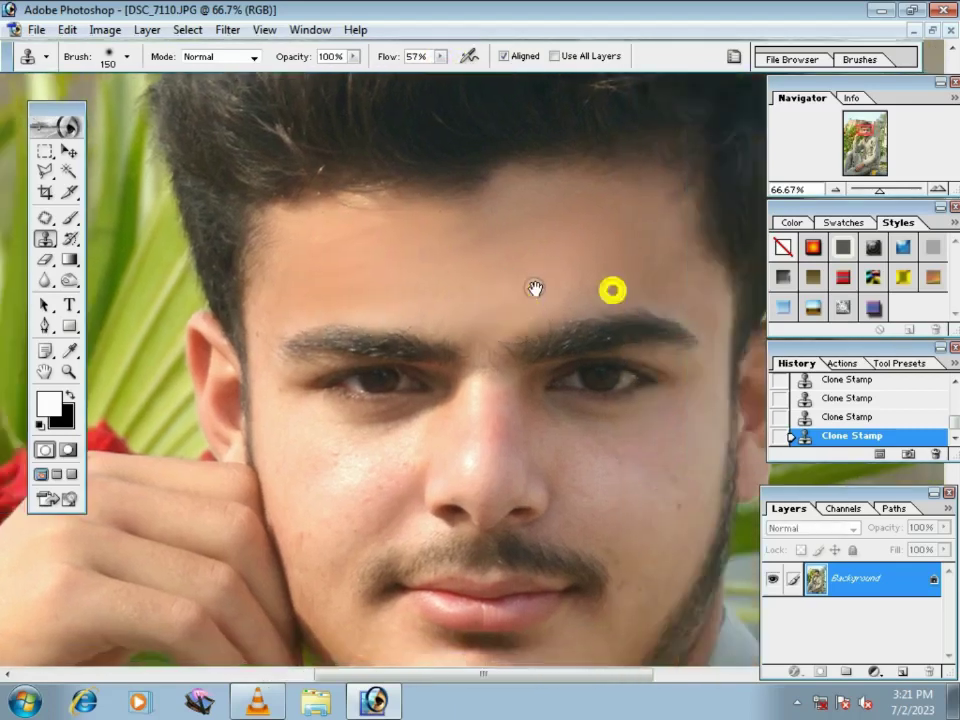
pyautogui.moveTo(640, 271); pyautogui.dragTo(628, 272)
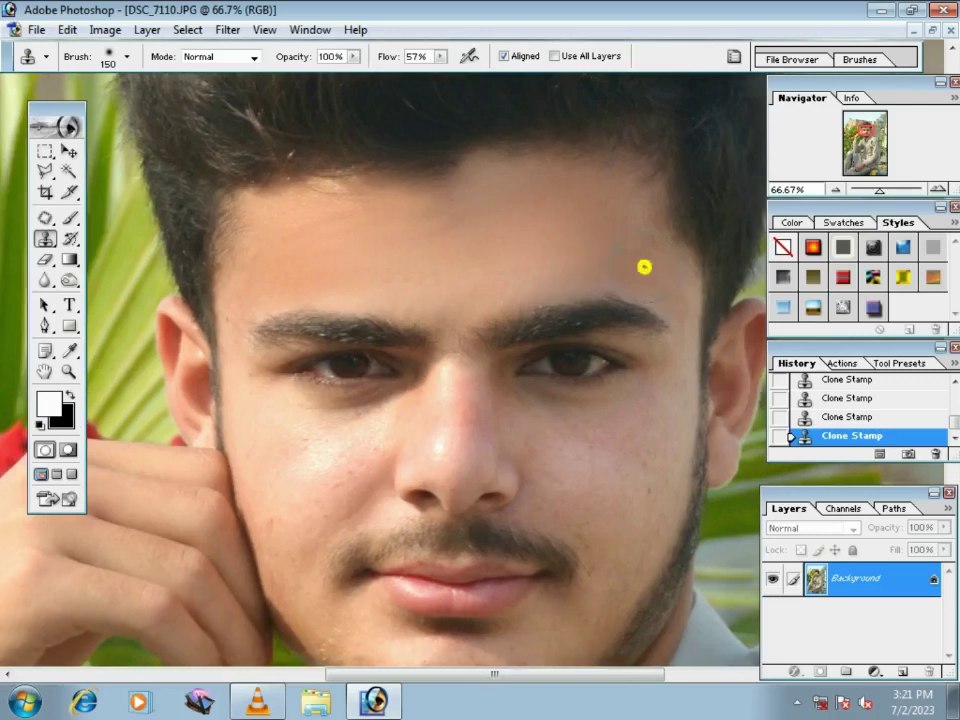
pyautogui.moveTo(311, 508); pyautogui.dragTo(558, 383)
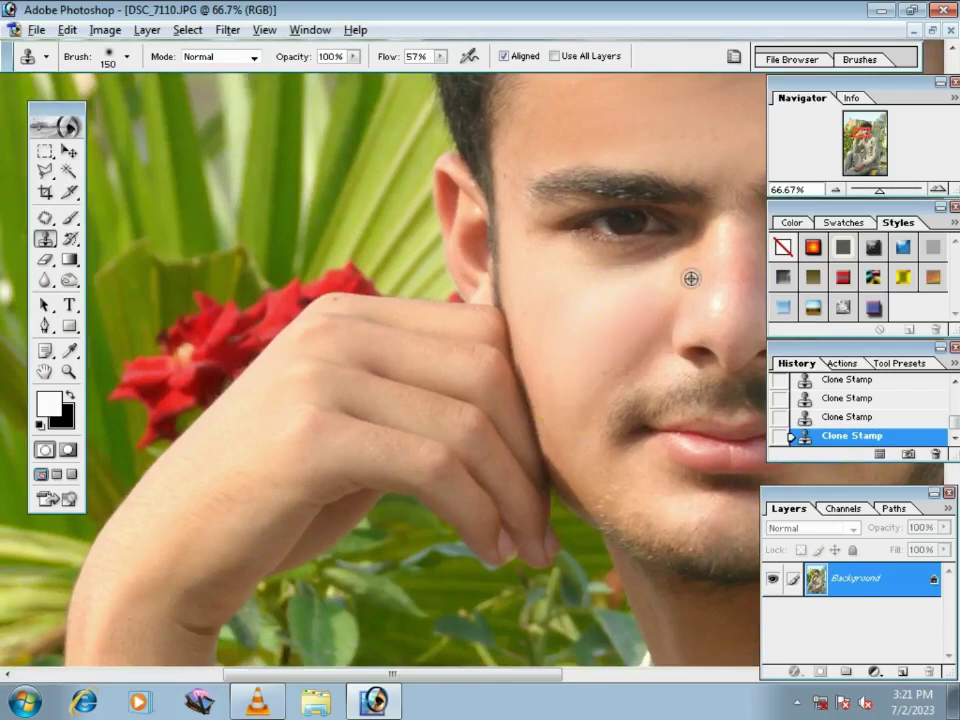
pyautogui.moveTo(728, 279); pyautogui.dragTo(501, 345)
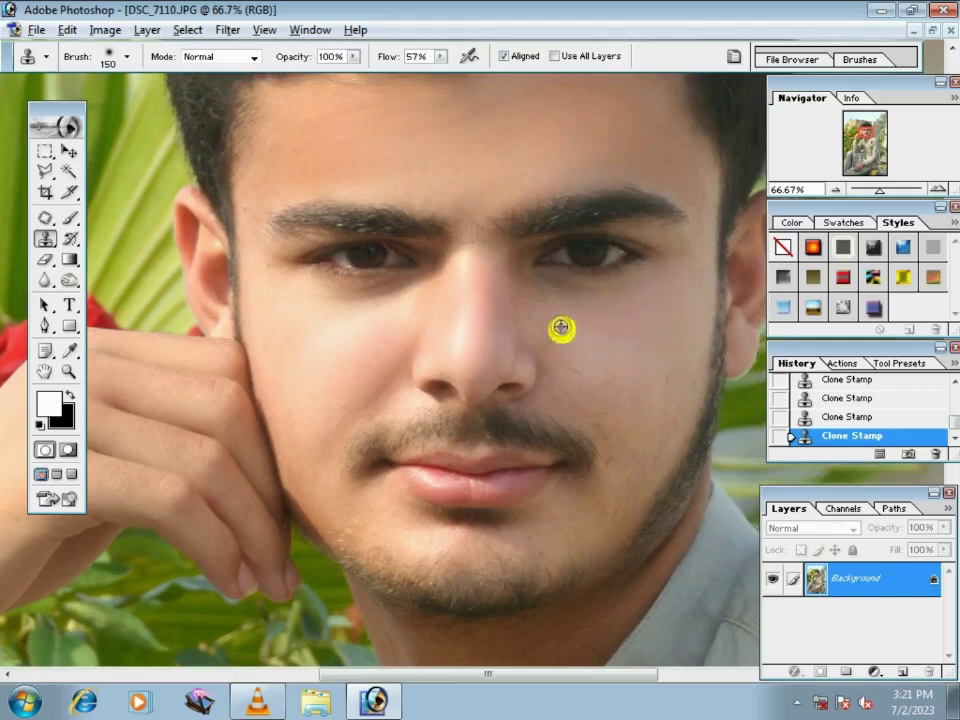
# Step: Retouch blemishes on the chin, lower face, cheek and hairline
pyautogui.moveTo(574, 377); pyautogui.dragTo(619, 367)
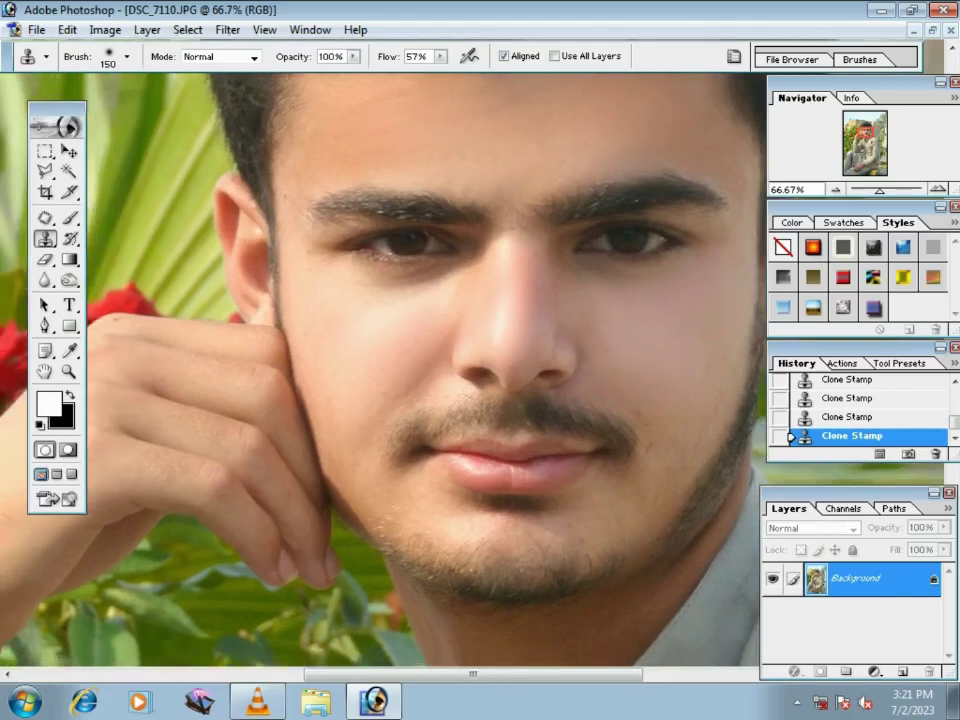
pyautogui.moveTo(648, 405)
pyautogui.mouseDown()
pyautogui.moveTo(570, 386)
pyautogui.moveTo(605, 345)
pyautogui.mouseUp()
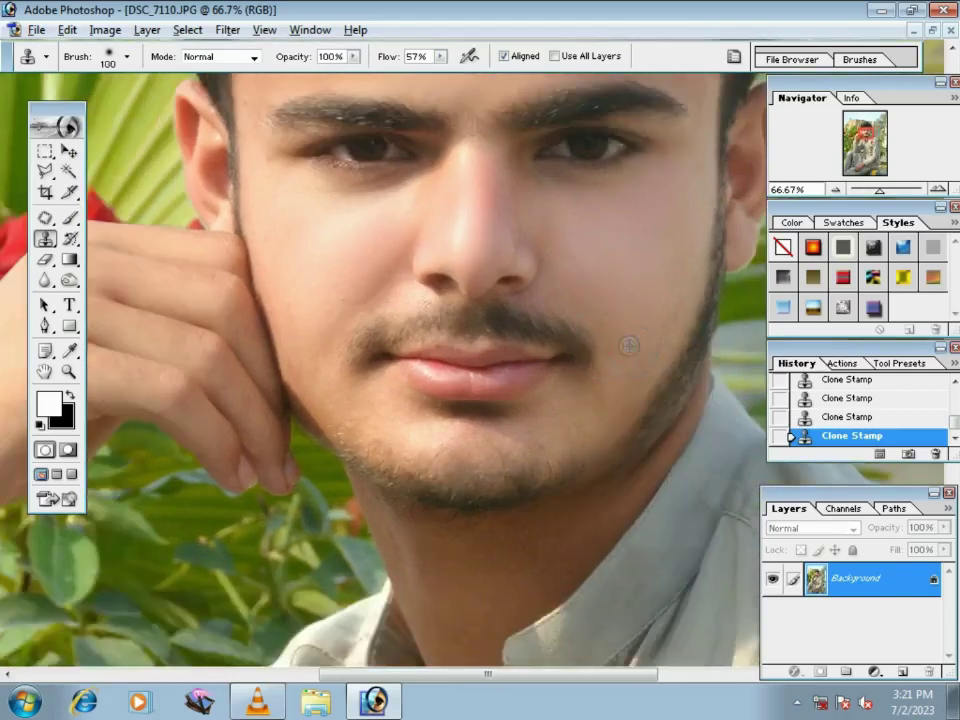
pyautogui.moveTo(472, 291); pyautogui.dragTo(637, 418)
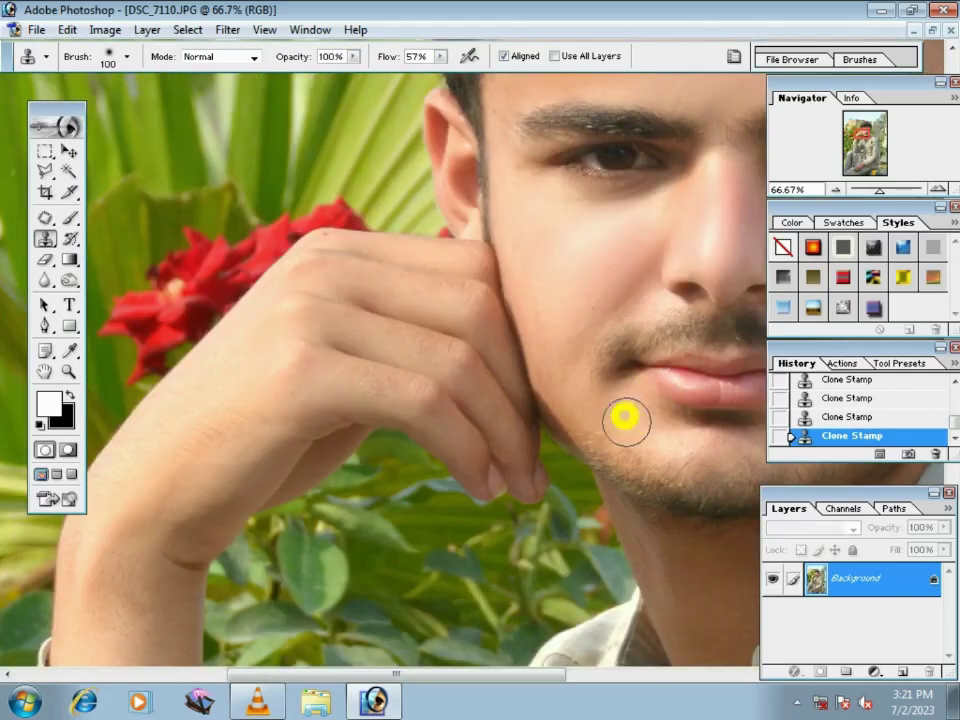
pyautogui.moveTo(700, 450); pyautogui.dragTo(610, 404)
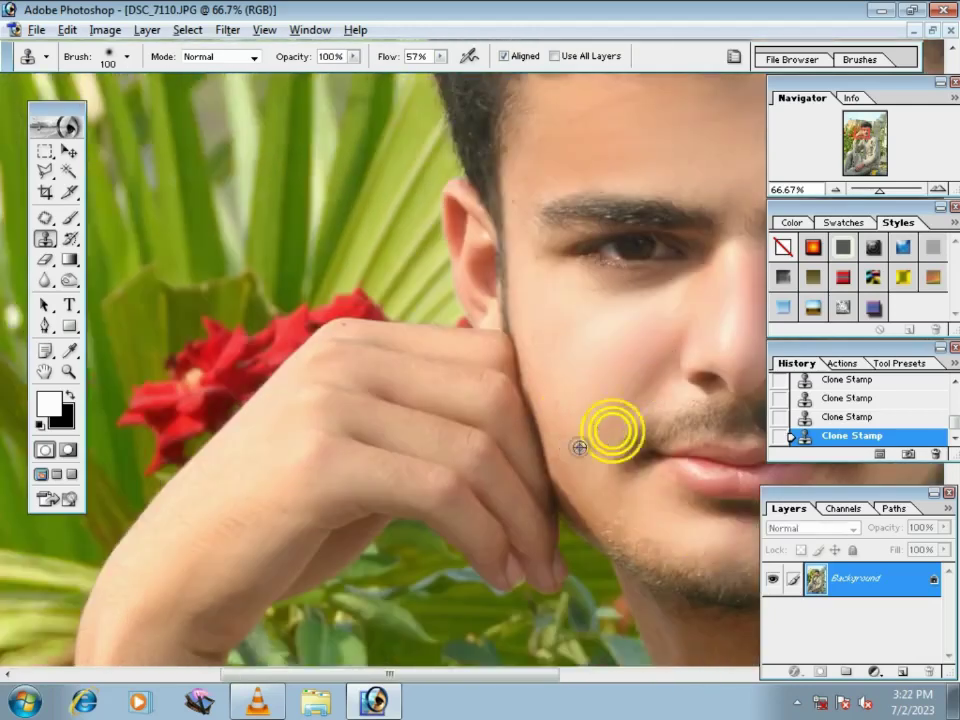
pyautogui.moveTo(561, 458); pyautogui.dragTo(613, 510)
pyautogui.moveTo(623, 368); pyautogui.dragTo(614, 396)
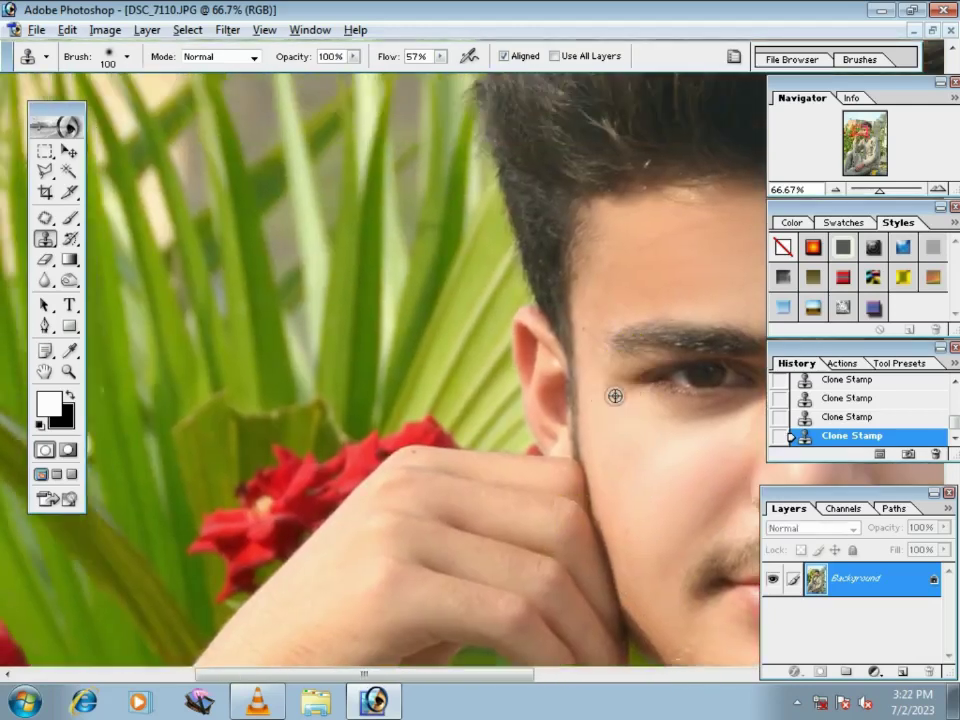
# Step: Review the retouched face, hand and roses, ending on the whole photo
pyautogui.moveTo(638, 447); pyautogui.dragTo(641, 321)
pyautogui.moveTo(880, 189); pyautogui.dragTo(866, 189)
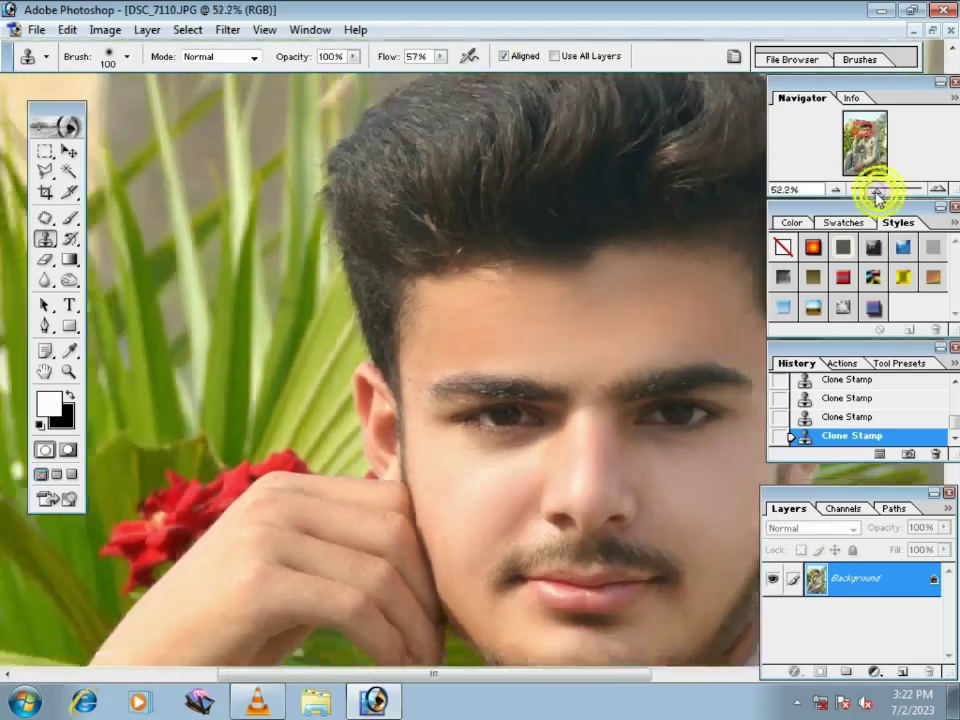
pyautogui.moveTo(491, 455); pyautogui.dragTo(491, 423)
pyautogui.click(432, 384)
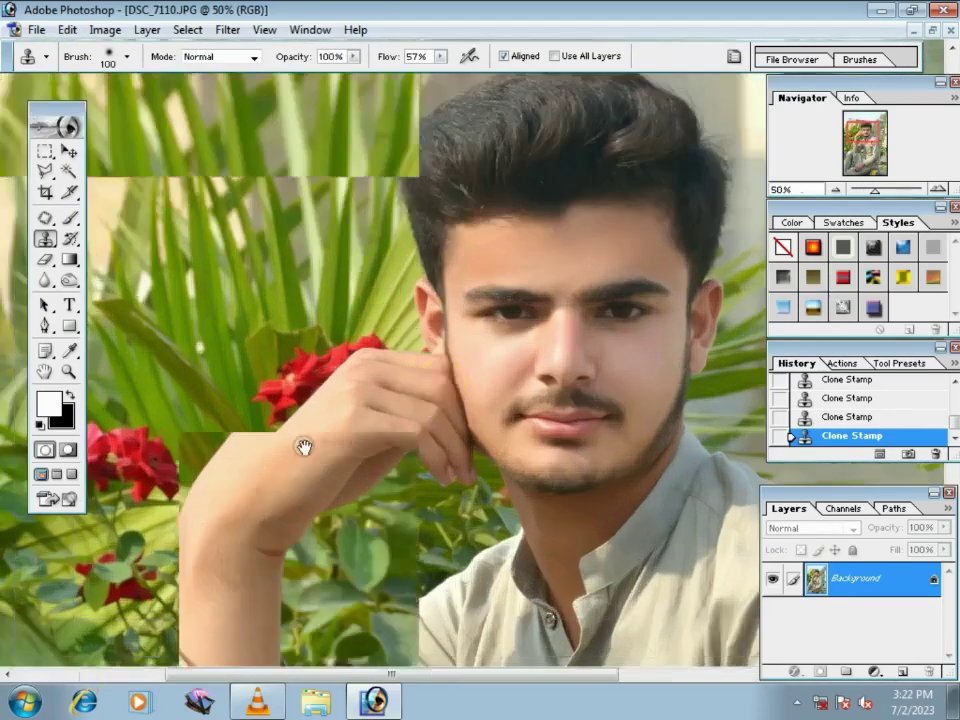
pyautogui.moveTo(302, 446); pyautogui.dragTo(579, 347)
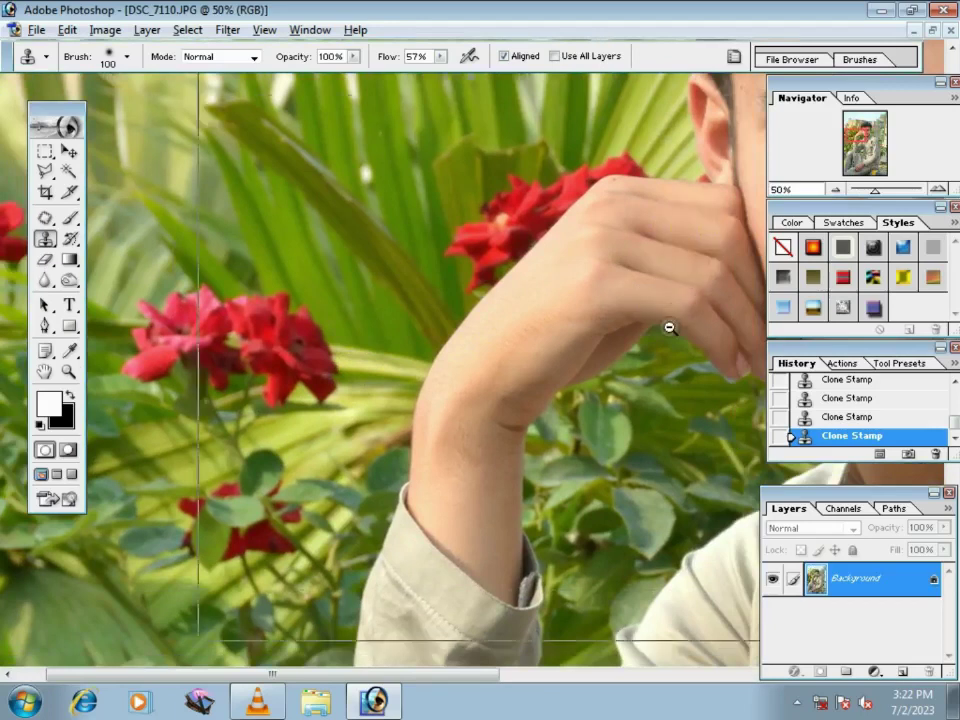
pyautogui.hotkey('ctrl', '-')
pyautogui.hotkey('ctrl', '-')
pyautogui.hotkey('ctrl', '-')
pyautogui.hotkey('ctrl', '-')
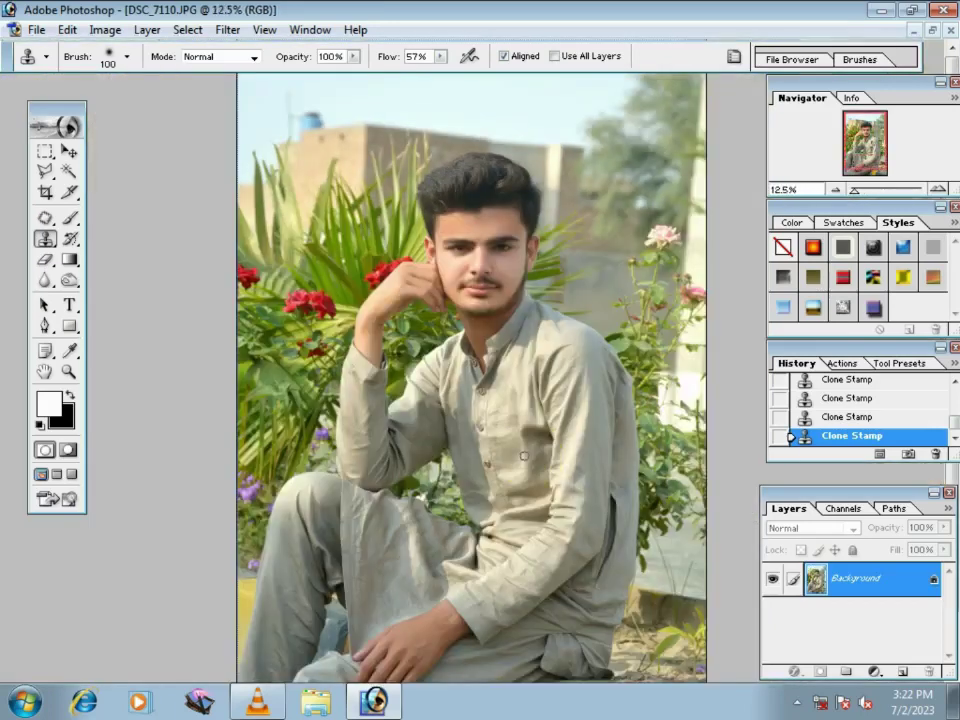
# Step: Magic Wand-select the face skin and the hand and arm skin
pyautogui.click(70, 171)
pyautogui.click(522, 326)
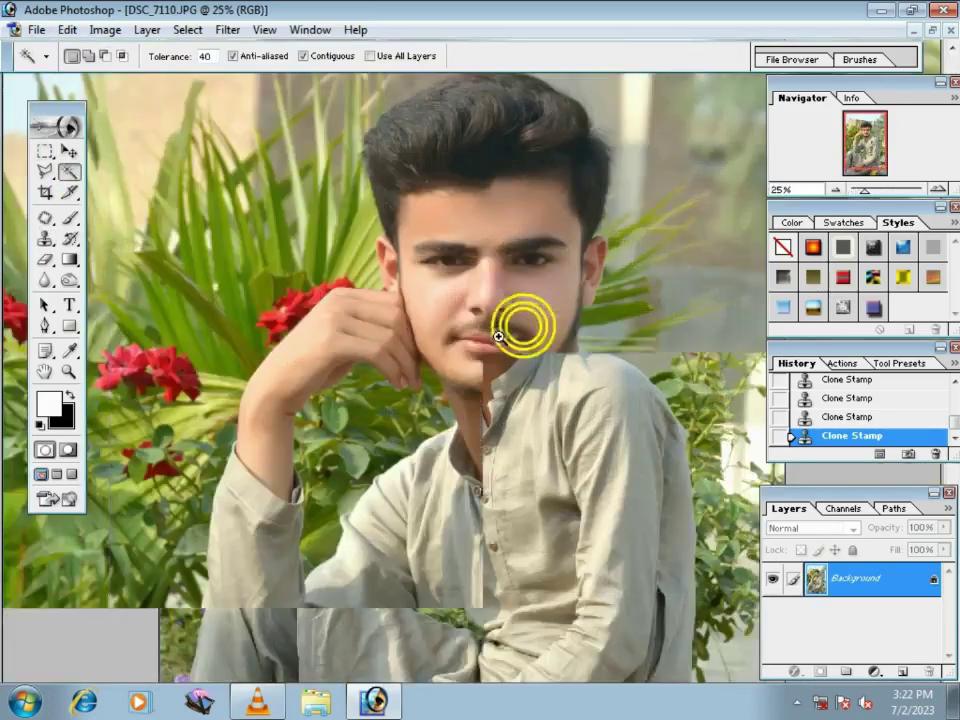
pyautogui.click(523, 326)
pyautogui.click(534, 281)
pyautogui.keyDown('shift'); pyautogui.click(497, 280); pyautogui.keyUp('shift')
pyautogui.keyDown('shift'); pyautogui.click(497, 280); pyautogui.keyUp('shift')
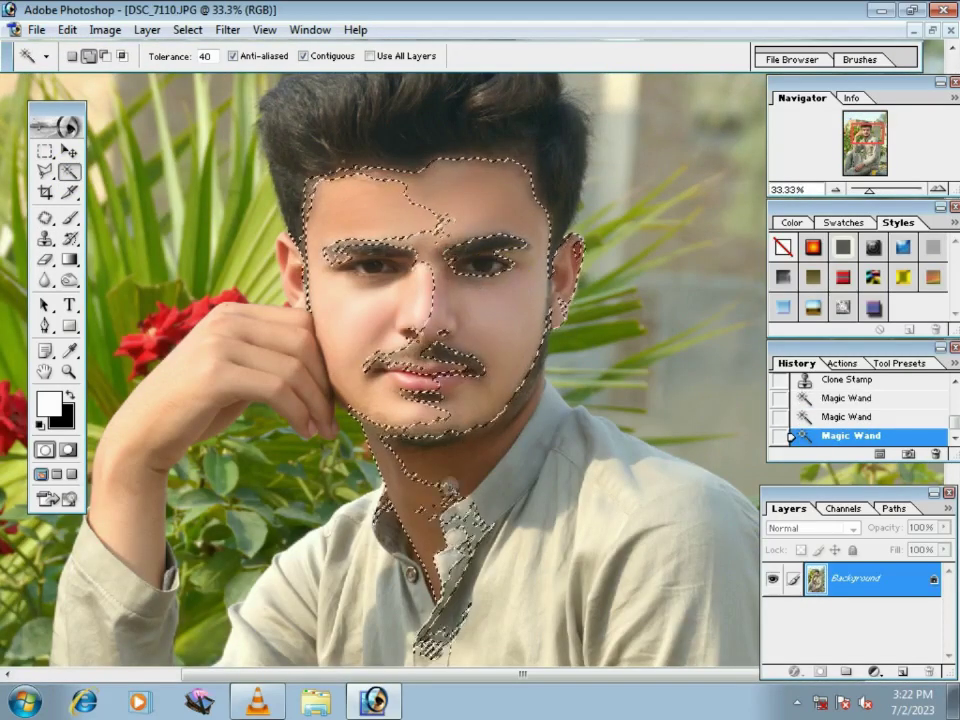
pyautogui.keyDown('shift'); pyautogui.click(236, 345); pyautogui.keyUp('shift')
# Step: Add the resting hand and fingers to the selection and feather it by 40 pixels
pyautogui.moveTo(413, 478); pyautogui.dragTo(453, 313)
pyautogui.scroll(-5, 453, 313)
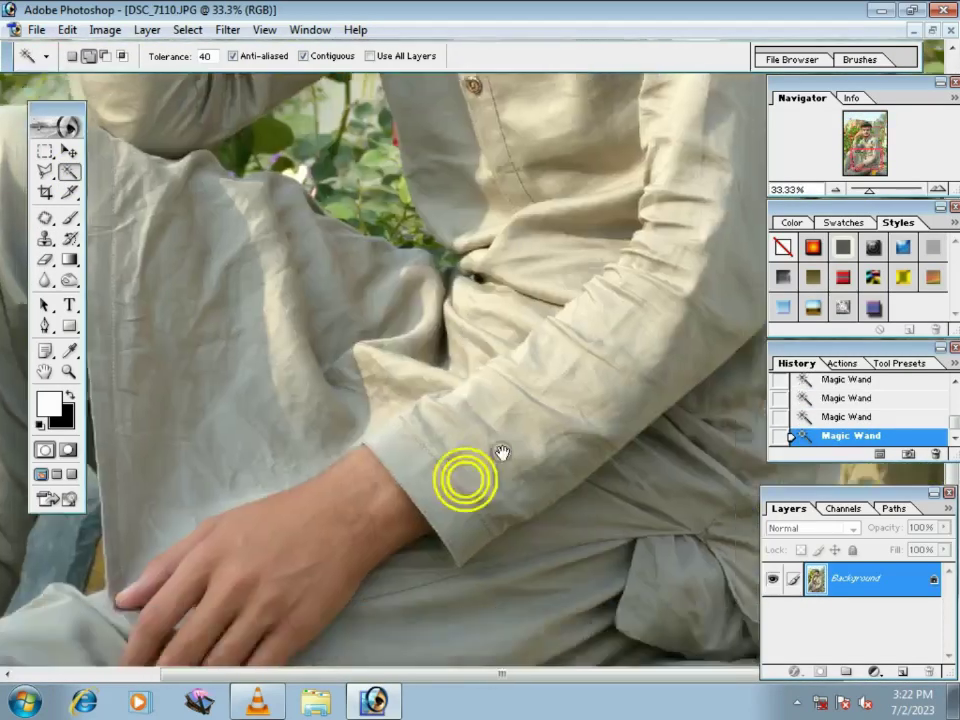
pyautogui.scroll(-2, 499, 454)
pyautogui.keyDown('shift'); pyautogui.click(418, 428); pyautogui.keyUp('shift')
pyautogui.keyDown('shift'); pyautogui.click(290, 420); pyautogui.keyUp('shift')
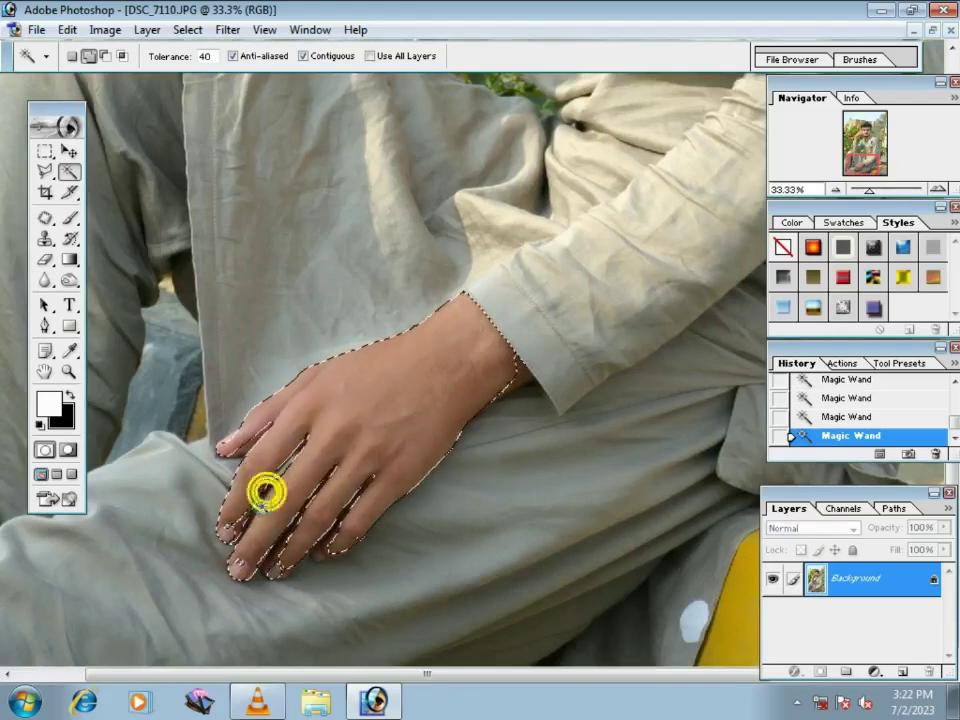
pyautogui.keyDown('shift'); pyautogui.click(242, 519); pyautogui.keyUp('shift')
pyautogui.moveTo(521, 150)
pyautogui.mouseDown()
pyautogui.moveTo(535, 538)
pyautogui.moveTo(490, 535)
pyautogui.mouseUp()
pyautogui.rightClick(545, 338)
pyautogui.click(579, 506)
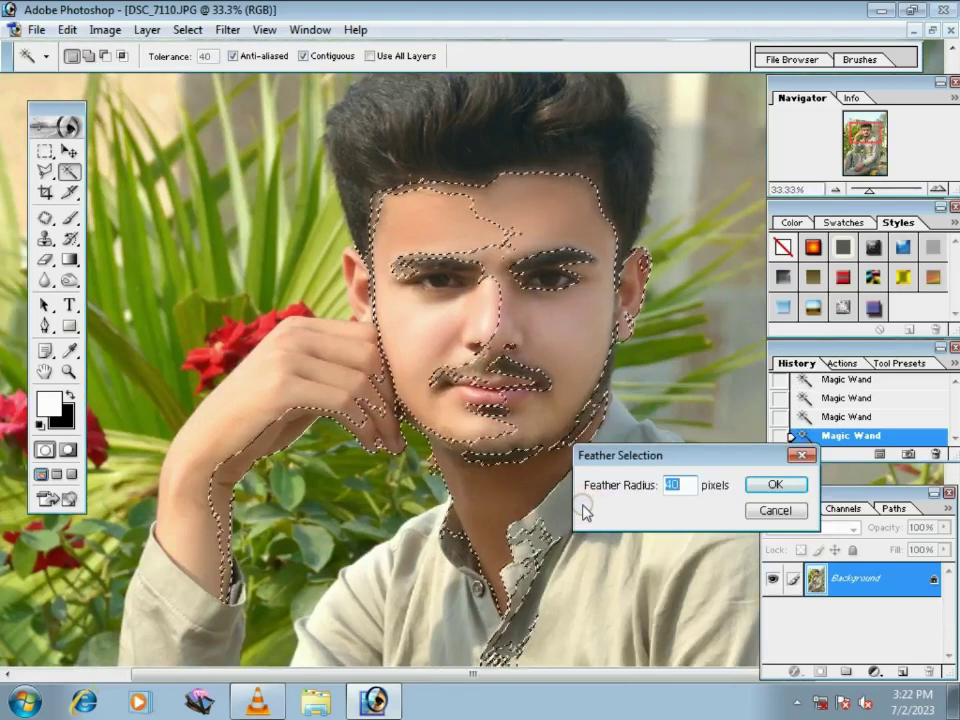
pyautogui.press('Return')
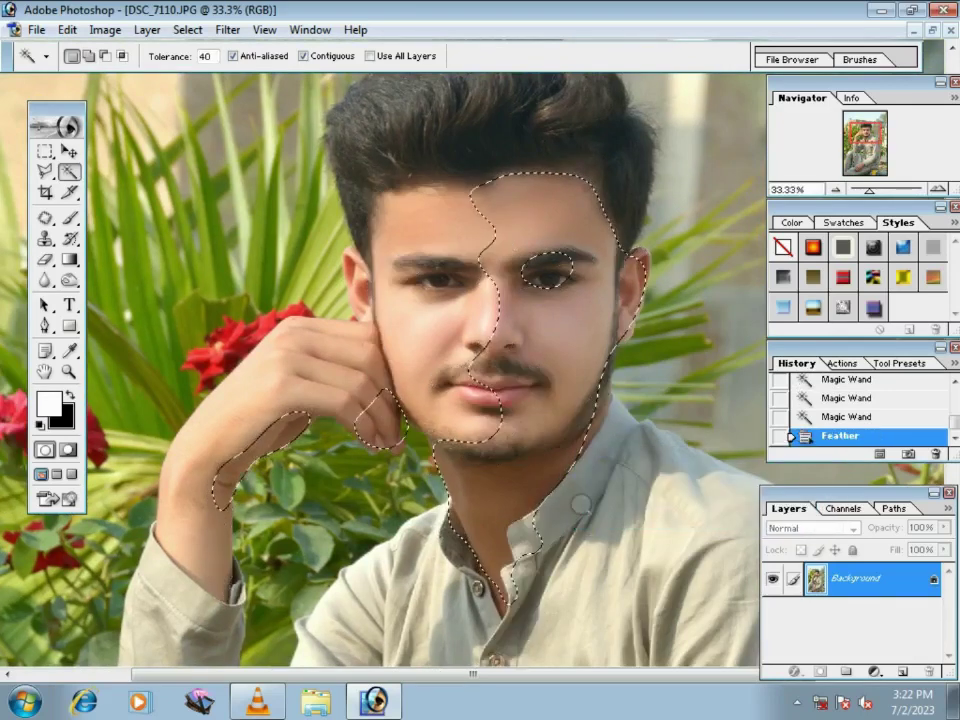
# Step: Brighten the selected skin with an upward Curves bend and Brightness/Contrast
pyautogui.hotkey('ctrl', 'm')
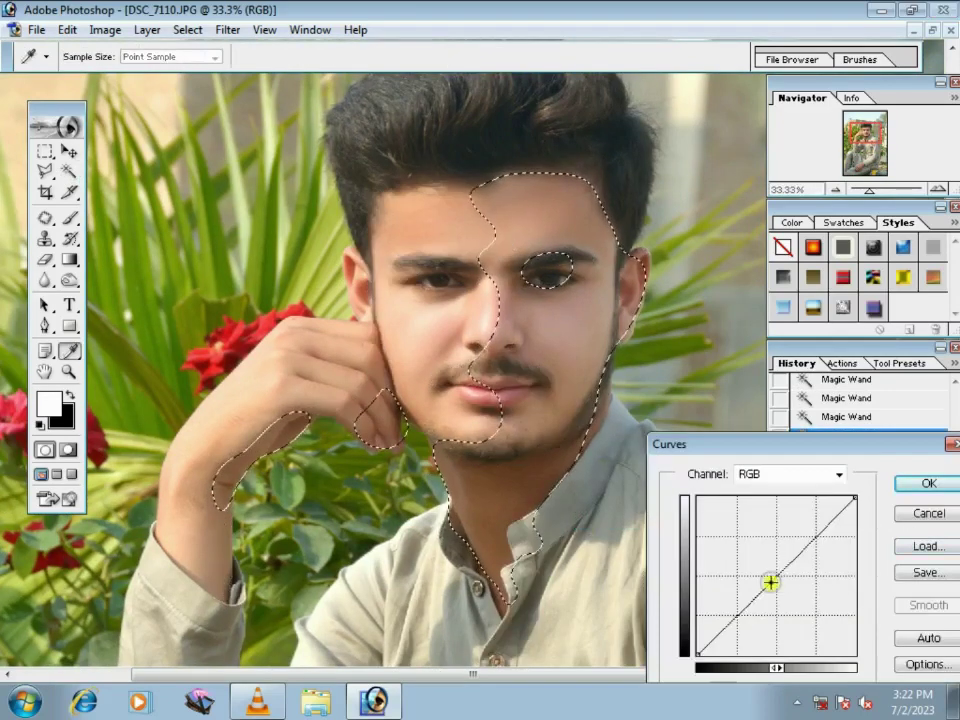
pyautogui.moveTo(771, 582); pyautogui.dragTo(759, 581)
pyautogui.press('Return')
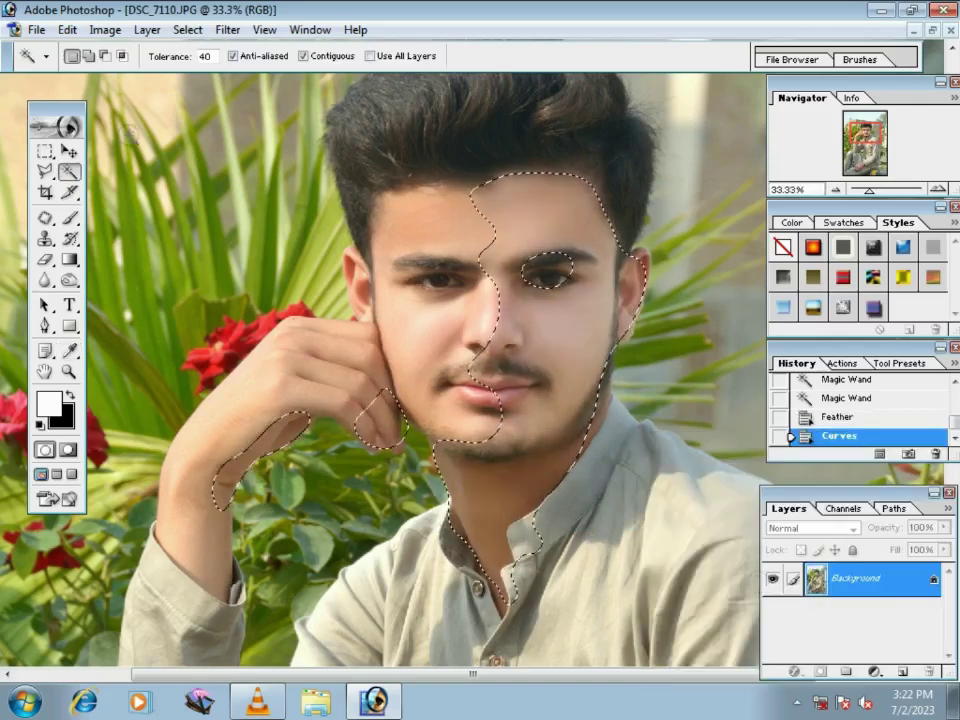
pyautogui.click(105, 30)
pyautogui.moveTo(131, 88)
pyautogui.click(414, 204)
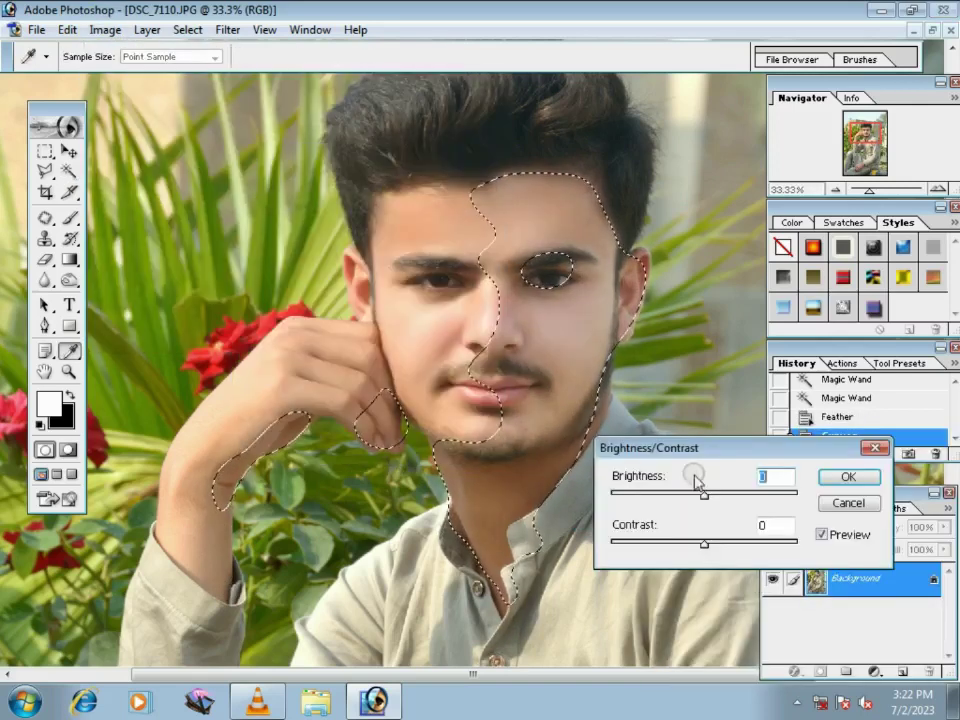
pyautogui.press('Return')
# Step: Deselect and zoom out to view the whole photo
pyautogui.hotkey('ctrl', 'd')
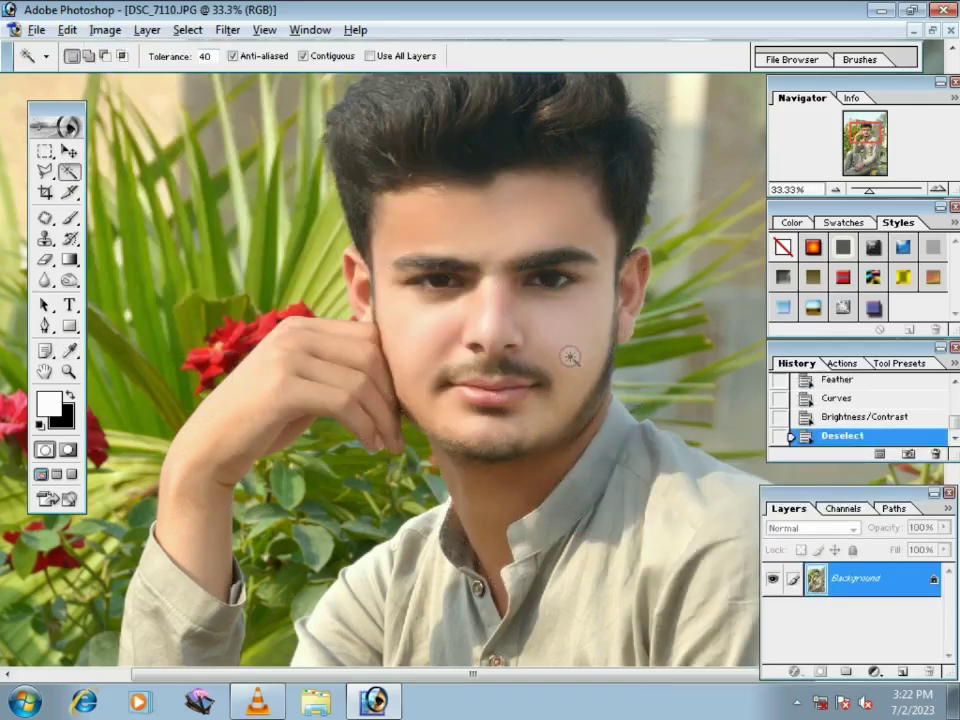
pyautogui.keyDown('ctrl'); pyautogui.keyDown('alt'); pyautogui.click(469, 413); pyautogui.keyUp('alt'); pyautogui.keyUp('ctrl')
pyautogui.keyDown('ctrl'); pyautogui.keyDown('alt'); pyautogui.click(465, 416); pyautogui.keyUp('alt'); pyautogui.keyUp('ctrl')
pyautogui.keyDown('ctrl'); pyautogui.keyDown('alt'); pyautogui.click(465, 416); pyautogui.keyUp('alt'); pyautogui.keyUp('ctrl')
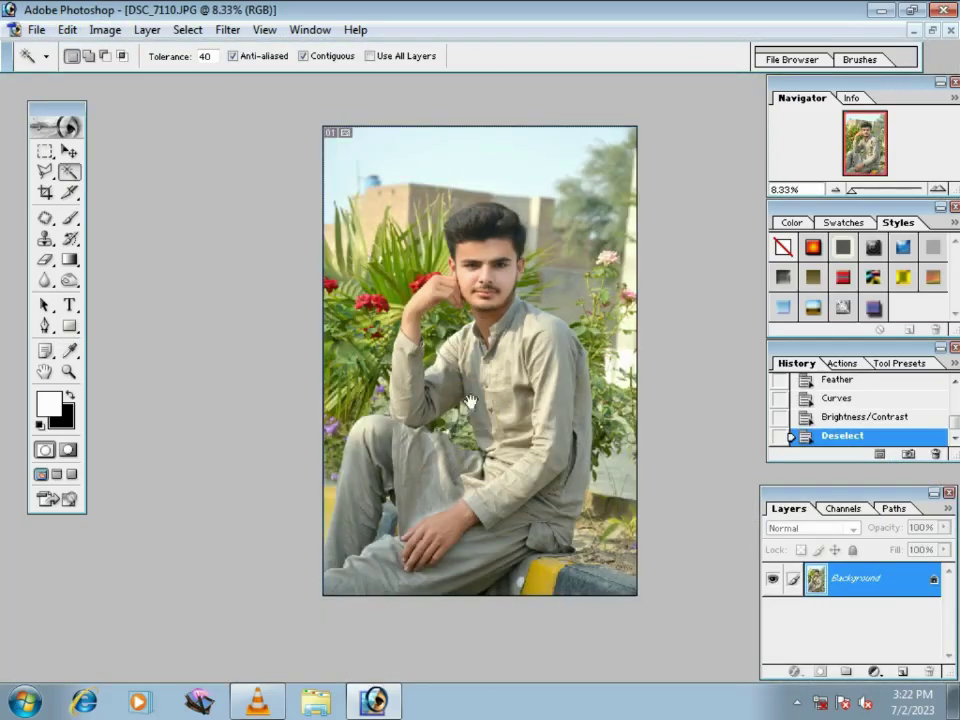
# Step: Zoom in on the face and revert History to the feathered selection state
pyautogui.keyDown('ctrl'); pyautogui.click(447, 289); pyautogui.keyUp('ctrl')
pyautogui.keyDown('ctrl'); pyautogui.click(463, 334); pyautogui.keyUp('ctrl')
pyautogui.keyDown('ctrl'); pyautogui.click(463, 334); pyautogui.keyUp('ctrl')
pyautogui.keyDown('ctrl'); pyautogui.click(531, 313); pyautogui.keyUp('ctrl')
pyautogui.keyDown('ctrl'); pyautogui.click(521, 437); pyautogui.keyUp('ctrl')
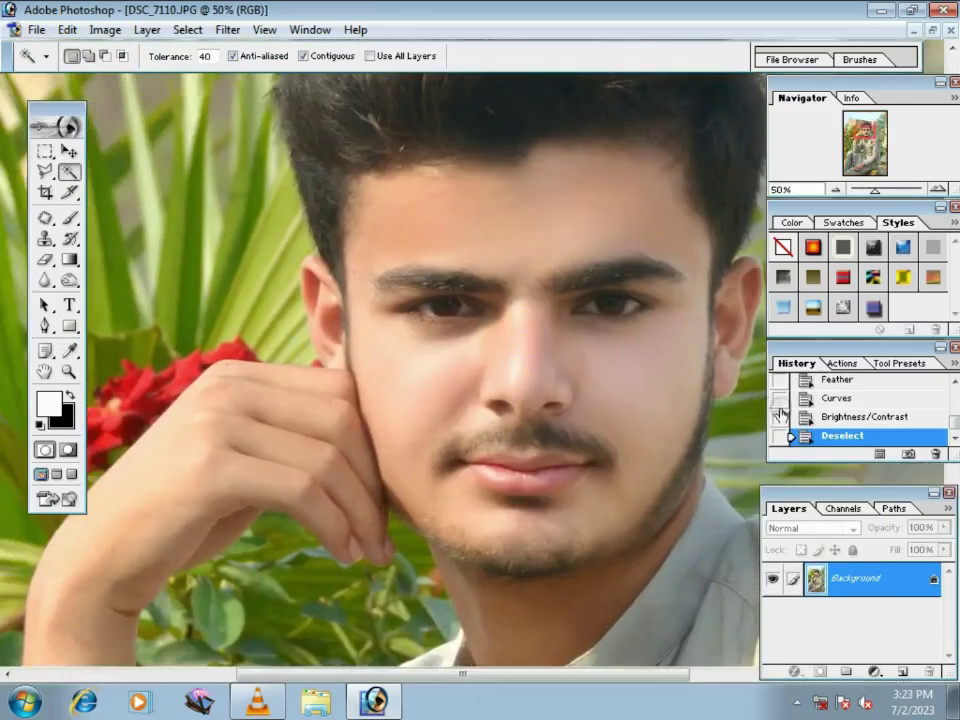
pyautogui.click(797, 398)
pyautogui.click(802, 384)
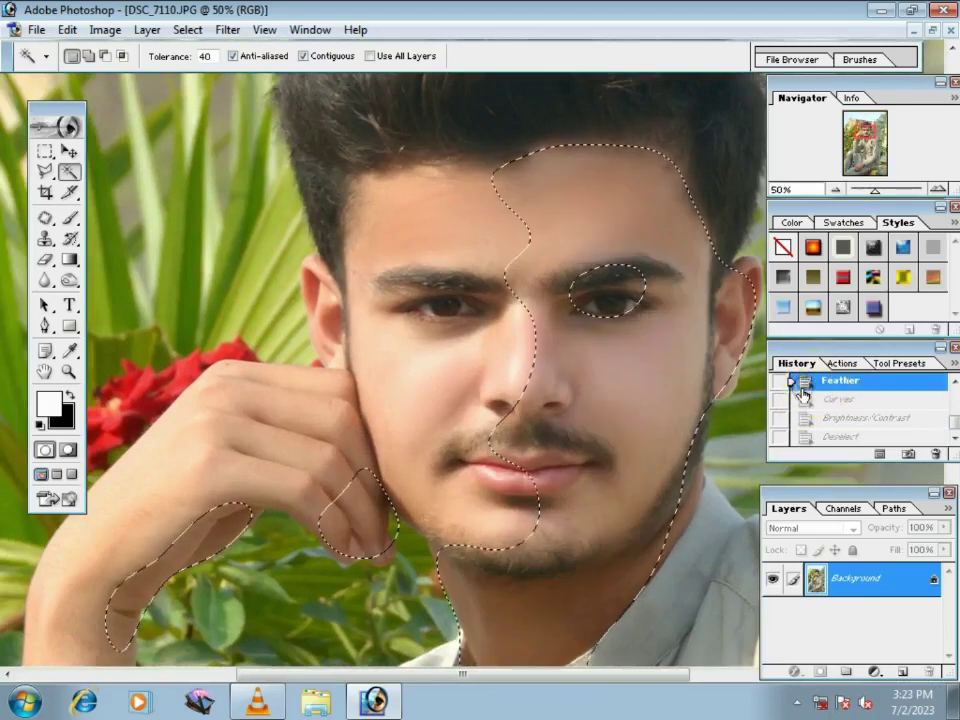
# Step: Reapply Curves and set the Levels white input to 251, then deselect
pyautogui.hotkey('ctrl', 'm')
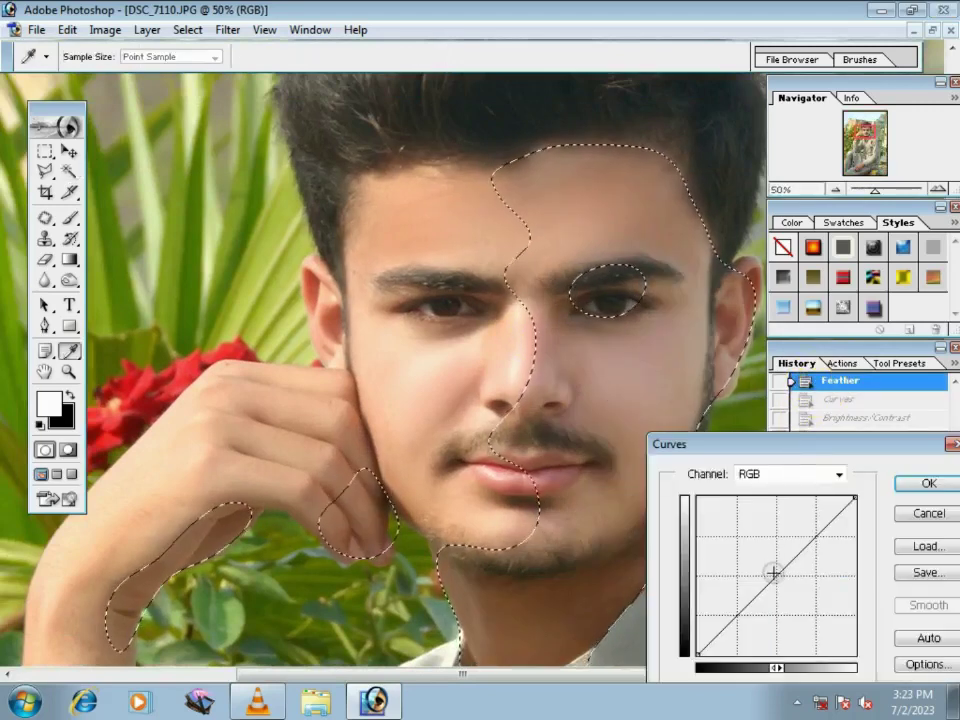
pyautogui.press('Return')
pyautogui.hotkey('ctrl', 'l')
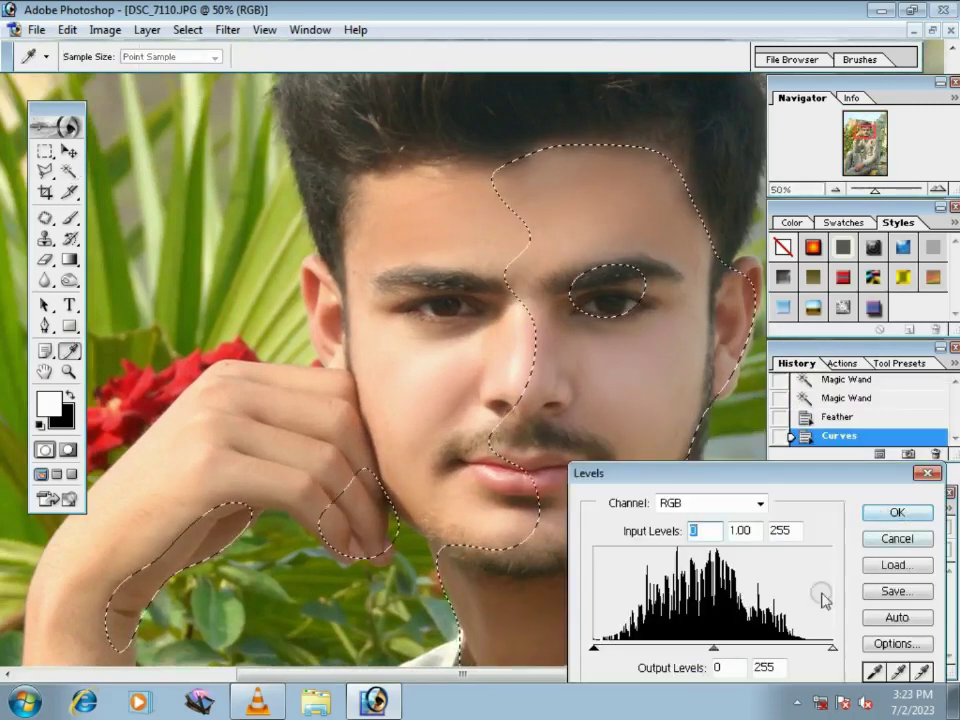
pyautogui.moveTo(829, 648); pyautogui.dragTo(825, 648)
pyautogui.press('Return')
pyautogui.hotkey('ctrl', 'd')
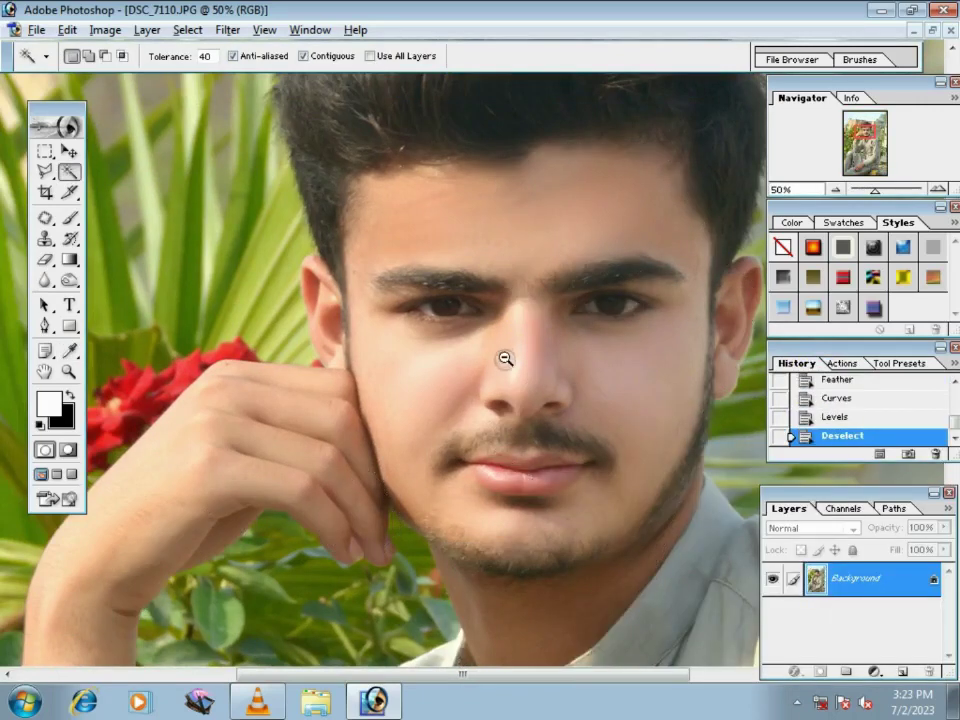
# Step: Review the face and whole photo, then bring up Hue/Saturation with Ctrl+U
pyautogui.keyDown('ctrl'); pyautogui.keyDown('alt'); pyautogui.click(501, 350); pyautogui.keyUp('alt'); pyautogui.keyUp('ctrl')
pyautogui.keyDown('ctrl'); pyautogui.keyDown('alt'); pyautogui.click(494, 376); pyautogui.keyUp('alt'); pyautogui.keyUp('ctrl')
pyautogui.keyDown('ctrl'); pyautogui.keyDown('alt'); pyautogui.click(494, 376); pyautogui.keyUp('alt'); pyautogui.keyUp('ctrl')
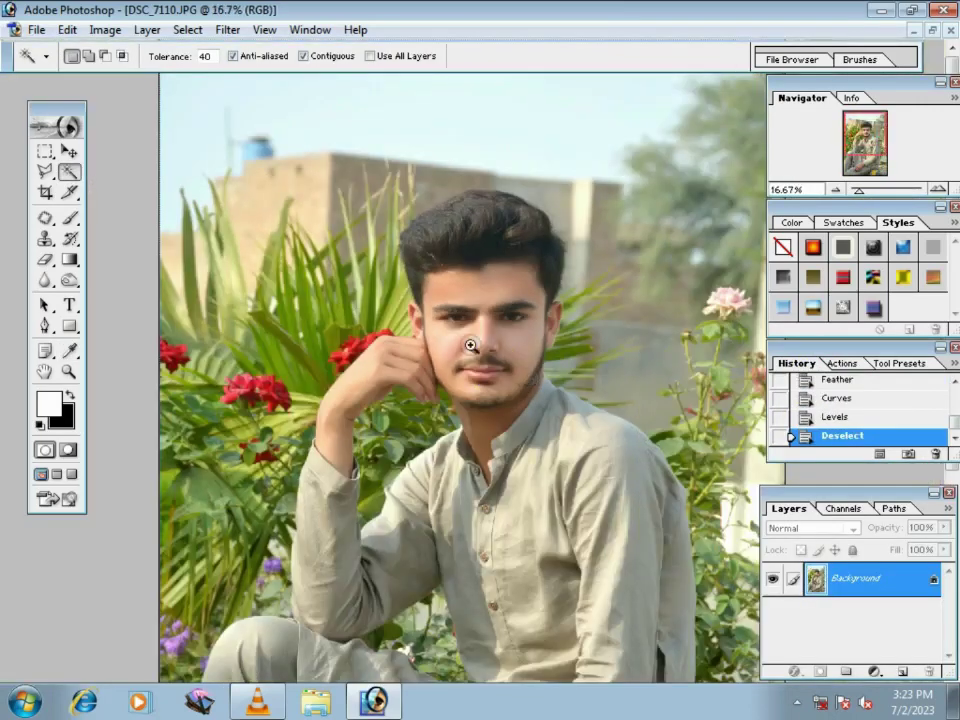
pyautogui.keyDown('ctrl'); pyautogui.click(470, 345); pyautogui.keyUp('ctrl')
pyautogui.keyDown('ctrl'); pyautogui.click(469, 346); pyautogui.keyUp('ctrl')
pyautogui.keyDown('ctrl'); pyautogui.click(466, 343); pyautogui.keyUp('ctrl')
pyautogui.moveTo(456, 386)
pyautogui.mouseDown()
pyautogui.moveTo(472, 424)
pyautogui.moveTo(501, 422)
pyautogui.moveTo(507, 398)
pyautogui.mouseUp()
pyautogui.keyDown('ctrl'); pyautogui.keyDown('alt'); pyautogui.click(499, 394); pyautogui.keyUp('alt'); pyautogui.keyUp('ctrl')
pyautogui.keyDown('ctrl'); pyautogui.keyDown('alt'); pyautogui.click(499, 394); pyautogui.keyUp('alt'); pyautogui.keyUp('ctrl')
pyautogui.keyDown('ctrl'); pyautogui.keyDown('alt'); pyautogui.click(499, 393); pyautogui.keyUp('alt'); pyautogui.keyUp('ctrl')
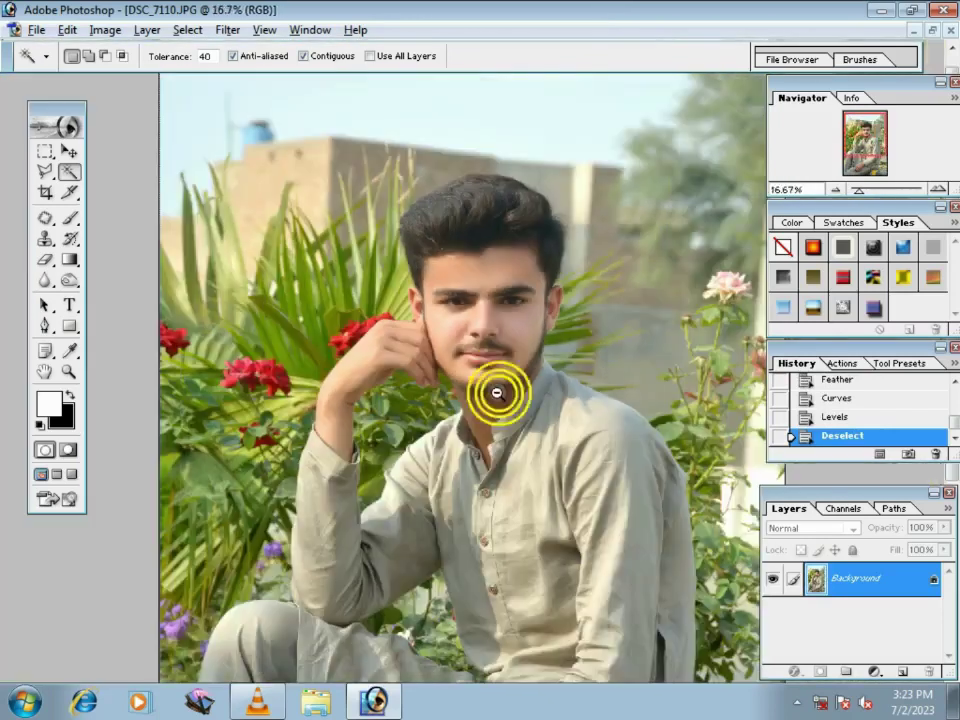
pyautogui.keyDown('ctrl'); pyautogui.keyDown('alt'); pyautogui.click(497, 400); pyautogui.keyUp('alt'); pyautogui.keyUp('ctrl')
pyautogui.hotkey('ctrl', 'u')
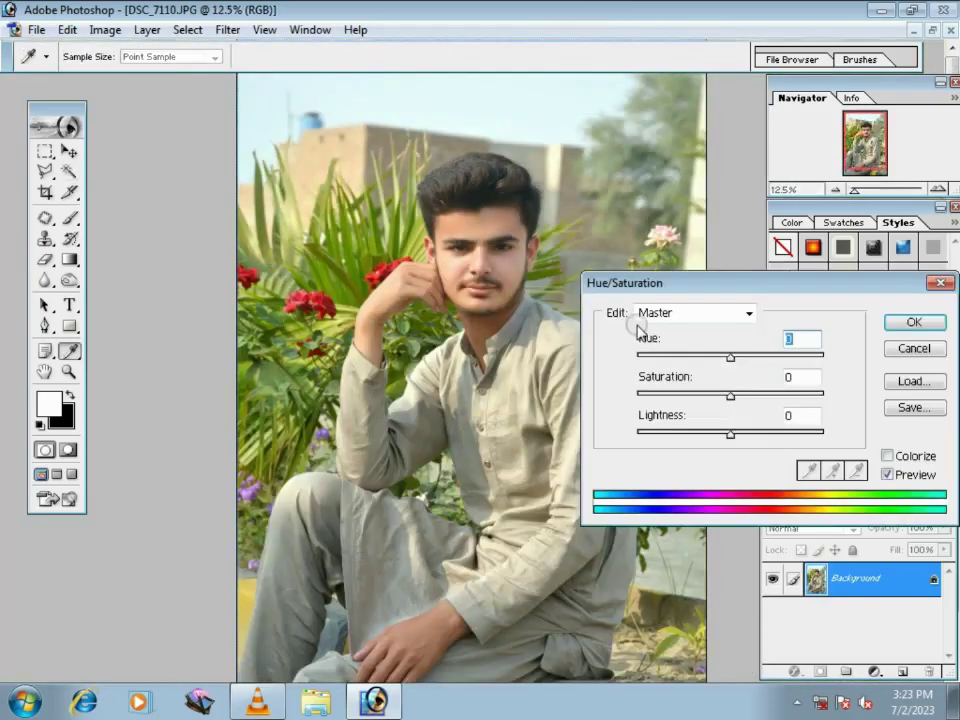
# Step: Shift the Yellows hue to about -19 in Hue/Saturation
pyautogui.click(695, 313)
pyautogui.click(650, 362)
pyautogui.moveTo(730, 395)
pyautogui.mouseDown()
pyautogui.moveTo(686, 394)
pyautogui.moveTo(763, 397)
pyautogui.moveTo(727, 394)
pyautogui.moveTo(717, 357)
pyautogui.mouseUp()
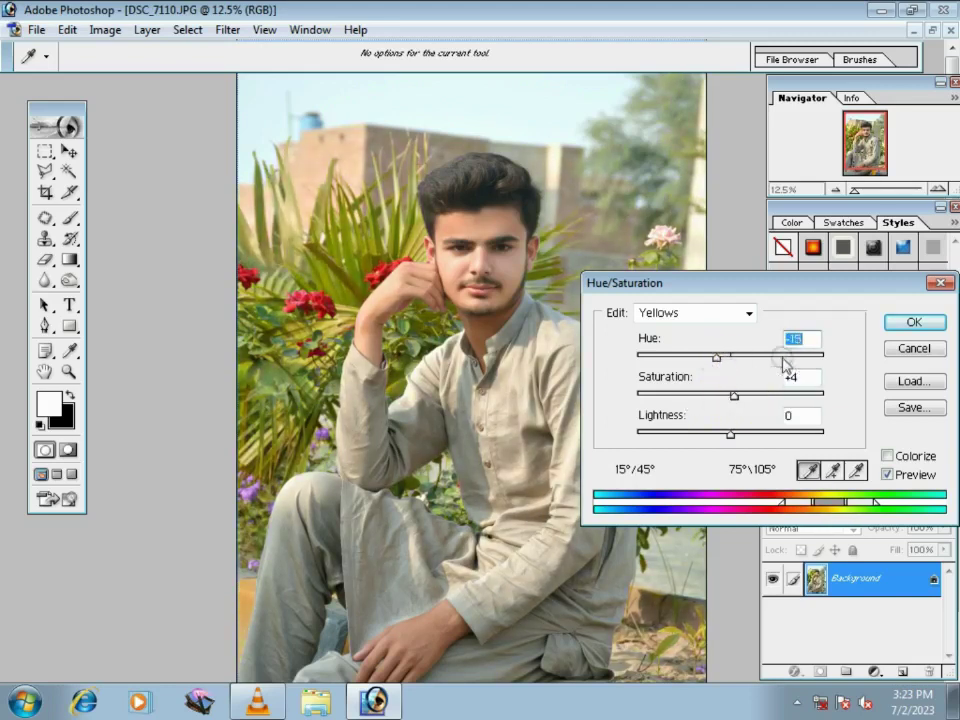
pyautogui.click(730, 356)
pyautogui.moveTo(726, 362); pyautogui.dragTo(714, 363)
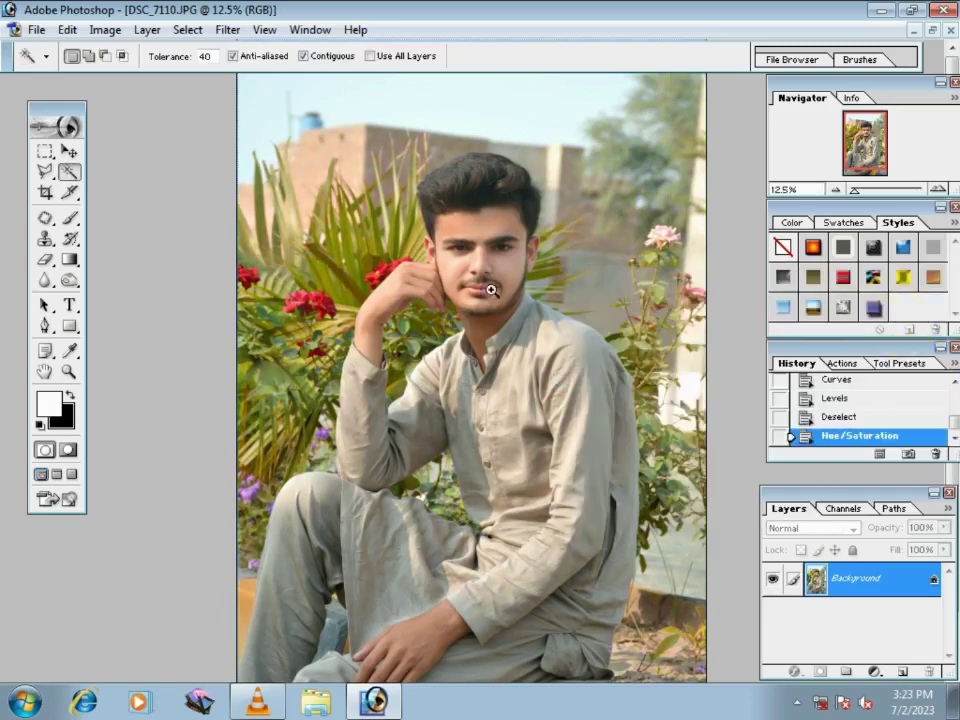
# Step: Undo the yellow hue change by stepping back in History
pyautogui.keyDown('ctrl'); pyautogui.click(491, 290); pyautogui.keyUp('ctrl')
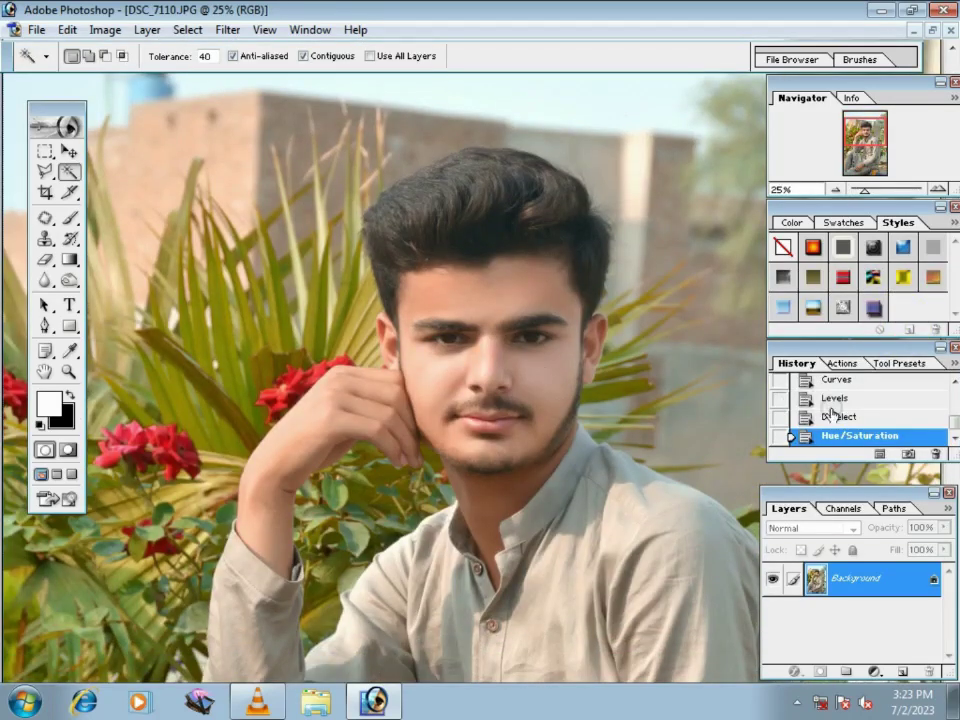
pyautogui.click(834, 398)
pyautogui.keyDown('ctrl'); pyautogui.keyDown('alt'); pyautogui.click(546, 407); pyautogui.keyUp('alt'); pyautogui.keyUp('ctrl')
pyautogui.click(850, 416)
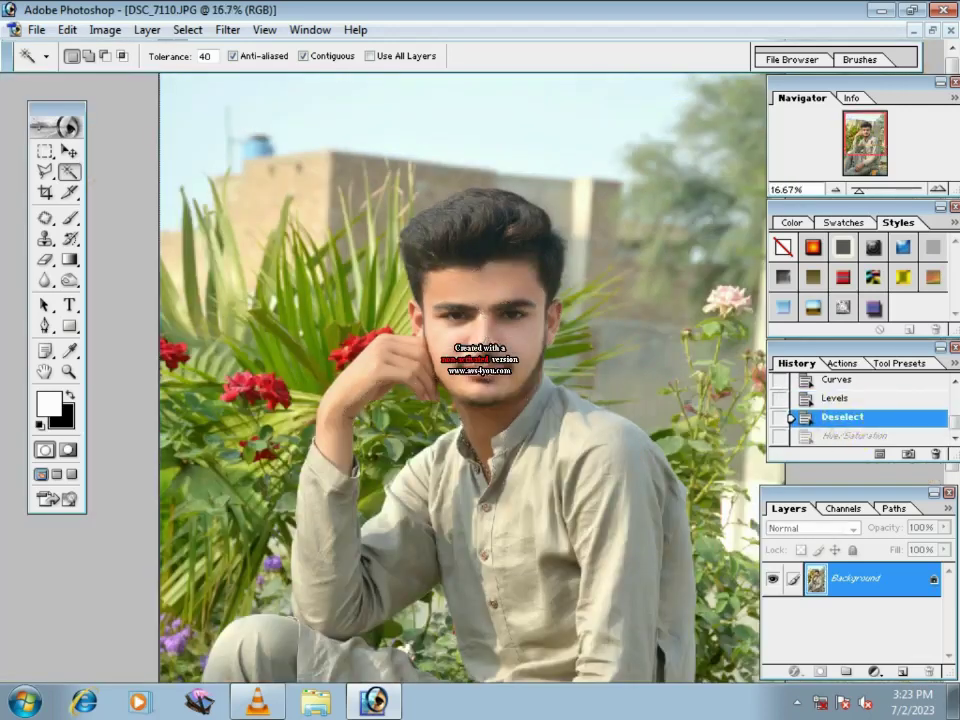
# Step: Zoom in and Magic Wand-select the forehead, face and cheek skin
pyautogui.keyDown('ctrl'); pyautogui.keyDown('alt'); pyautogui.click(504, 410); pyautogui.keyUp('alt'); pyautogui.keyUp('ctrl')
pyautogui.keyDown('ctrl'); pyautogui.click(478, 302); pyautogui.keyUp('ctrl')
pyautogui.keyDown('ctrl'); pyautogui.click(478, 302); pyautogui.keyUp('ctrl')
pyautogui.keyDown('ctrl'); pyautogui.click(493, 399); pyautogui.keyUp('ctrl')
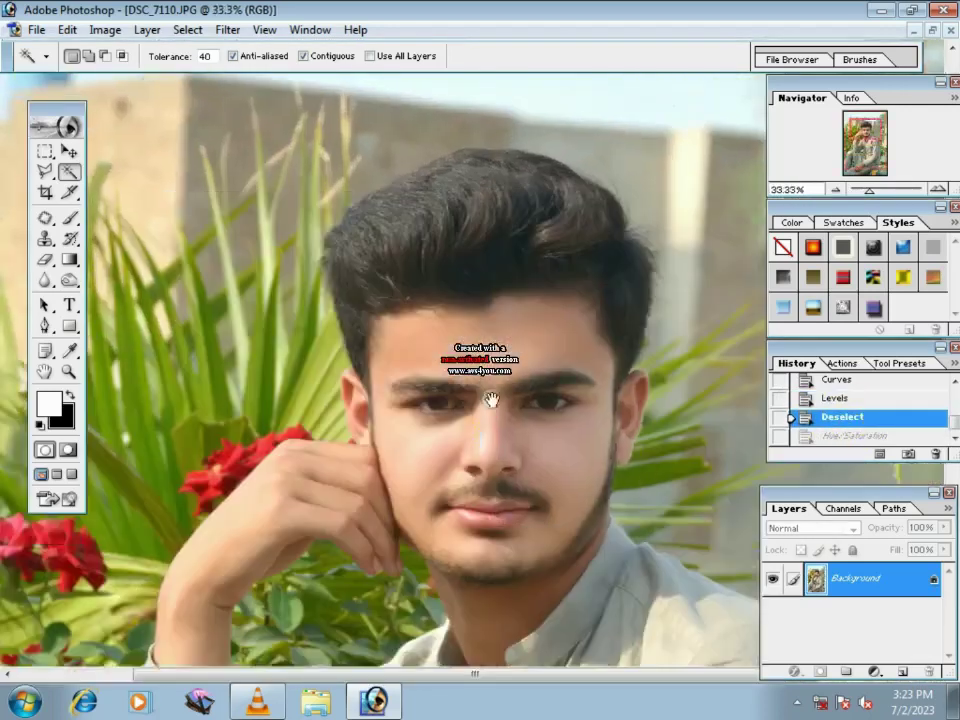
pyautogui.click(506, 315)
pyautogui.keyDown('shift'); pyautogui.click(426, 317); pyautogui.keyUp('shift')
pyautogui.keyDown('shift'); pyautogui.click(420, 394); pyautogui.keyUp('shift')
# Step: Add the lower face, neck, raised hand, wrist, lap hand and fingers to the skin selection
pyautogui.keyDown('shift'); pyautogui.click(444, 480); pyautogui.keyUp('shift')
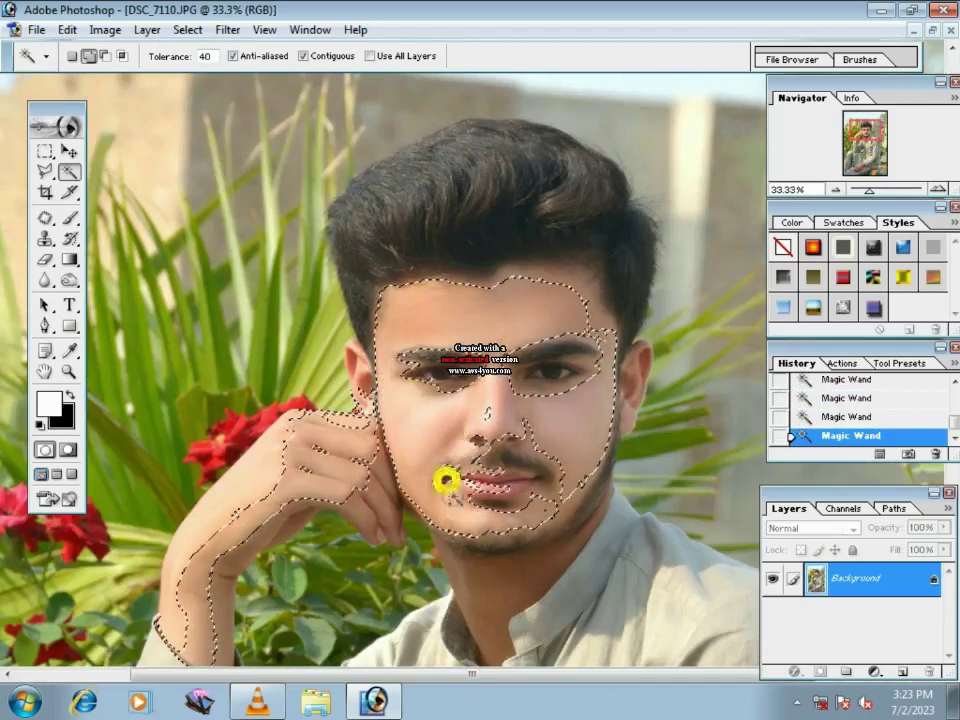
pyautogui.keyDown('shift'); pyautogui.click(493, 591); pyautogui.keyUp('shift')
pyautogui.keyDown('shift'); pyautogui.click(478, 613); pyautogui.keyUp('shift')
pyautogui.keyDown('shift'); pyautogui.click(214, 551); pyautogui.keyUp('shift')
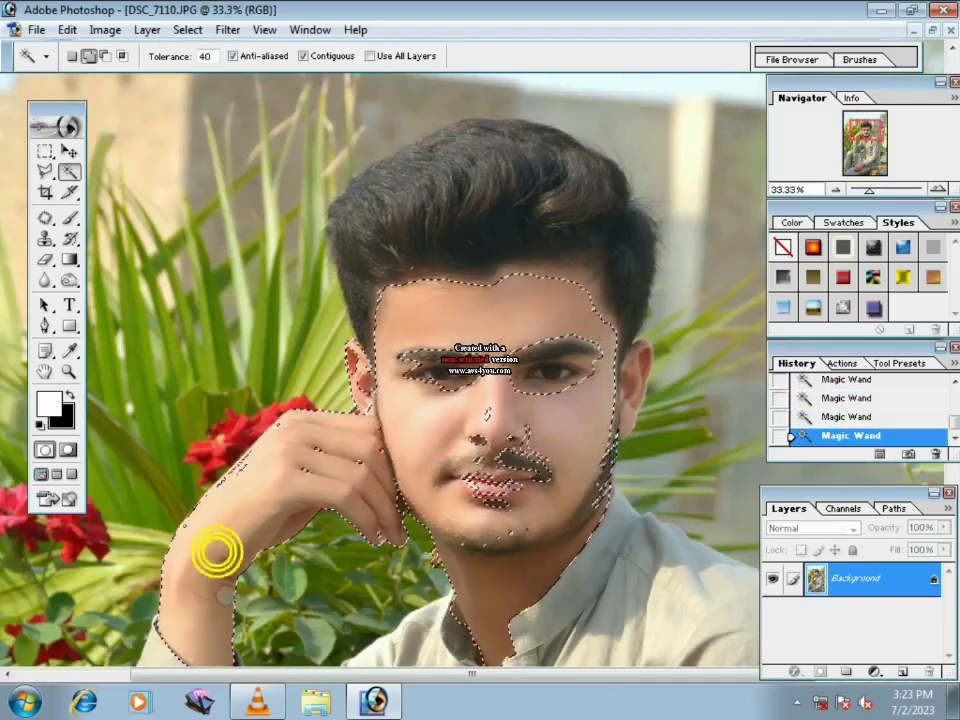
pyautogui.scroll(-5, 462, 535)
pyautogui.scroll(-5, 462, 535)
pyautogui.scroll(-3, 381, 514)
pyautogui.keyDown('shift'); pyautogui.click(261, 551); pyautogui.keyUp('shift')
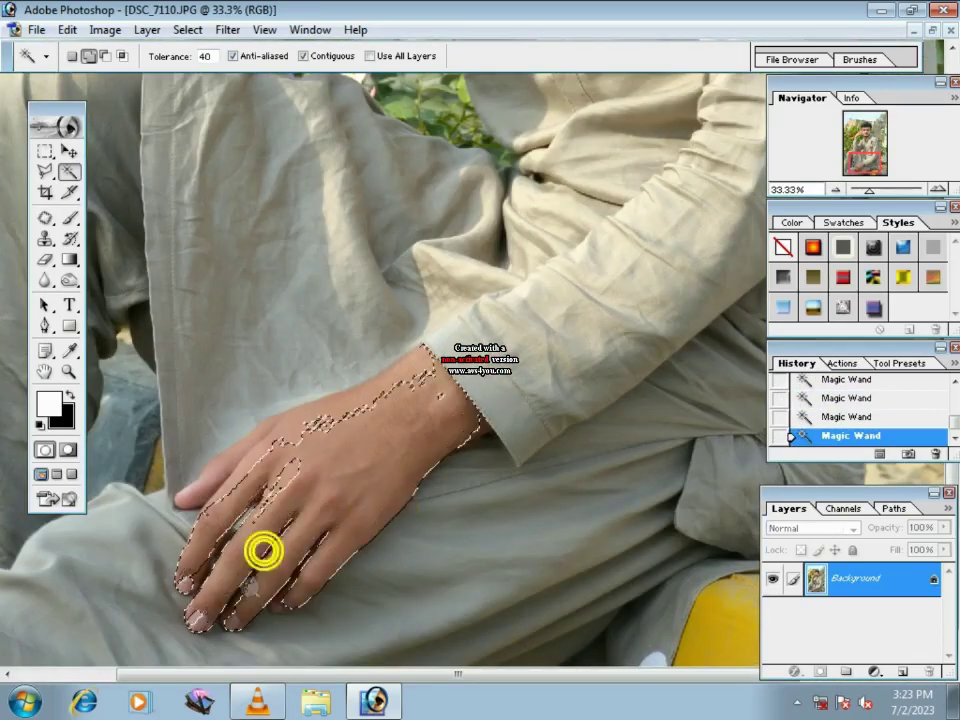
pyautogui.keyDown('shift'); pyautogui.click(226, 577); pyautogui.keyUp('shift')
# Step: Add the eye areas, ears, collar skin and mouth area to the skin selection
pyautogui.scroll(8, 409, 246)
pyautogui.scroll(5, 484, 381)
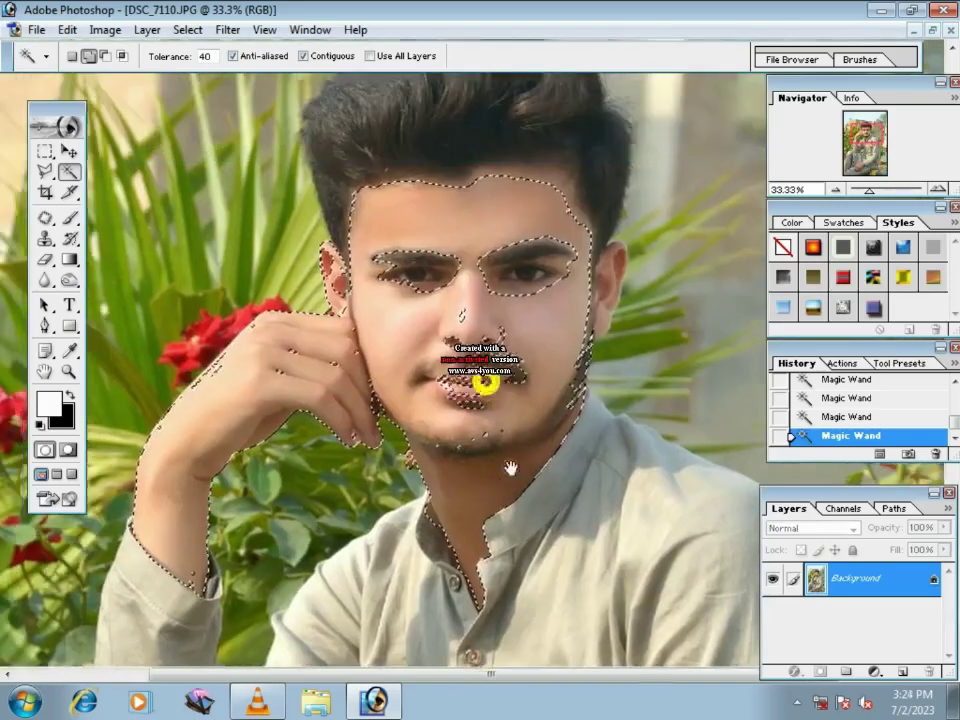
pyautogui.keyDown('shift'); pyautogui.click(499, 270); pyautogui.keyUp('shift')
pyautogui.keyDown('shift'); pyautogui.click(454, 268); pyautogui.keyUp('shift')
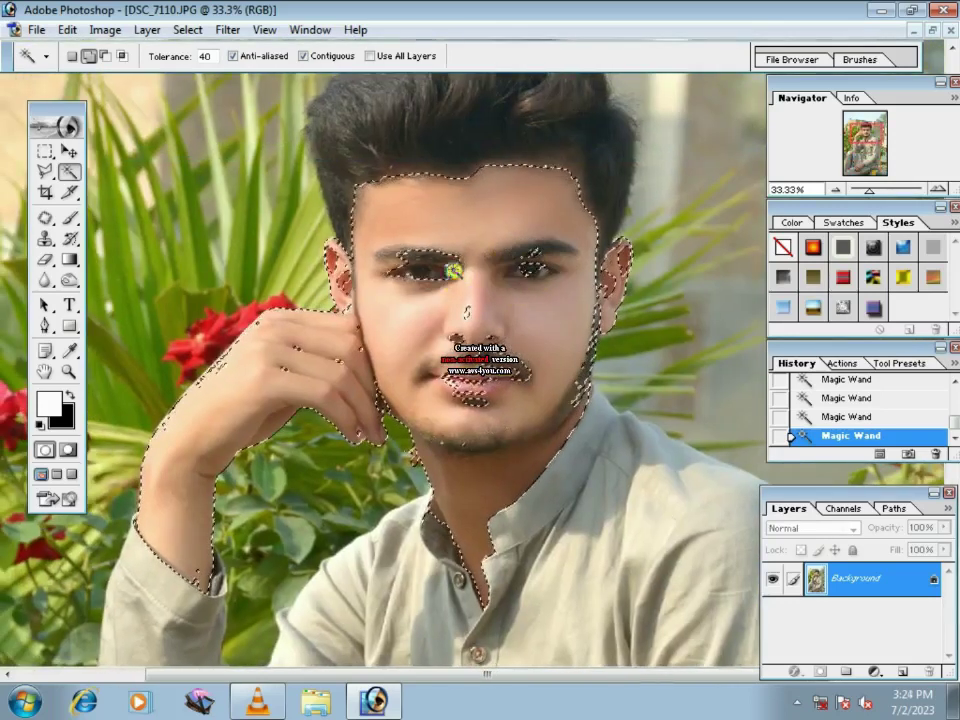
pyautogui.keyDown('shift'); pyautogui.click(536, 263); pyautogui.keyUp('shift')
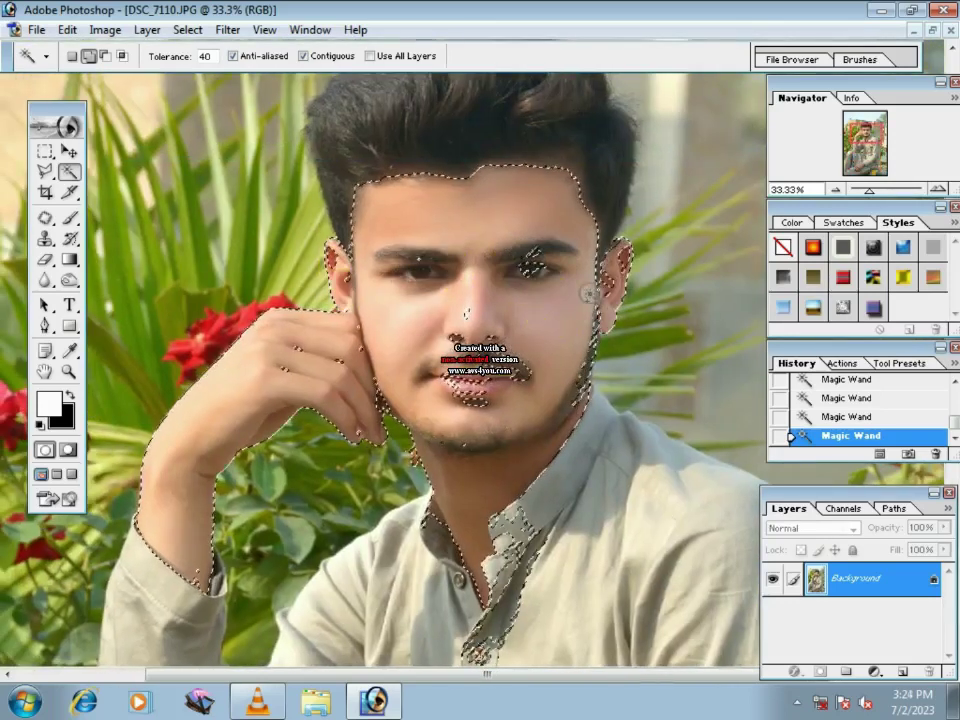
pyautogui.keyDown('shift'); pyautogui.click(467, 390); pyautogui.keyUp('shift')
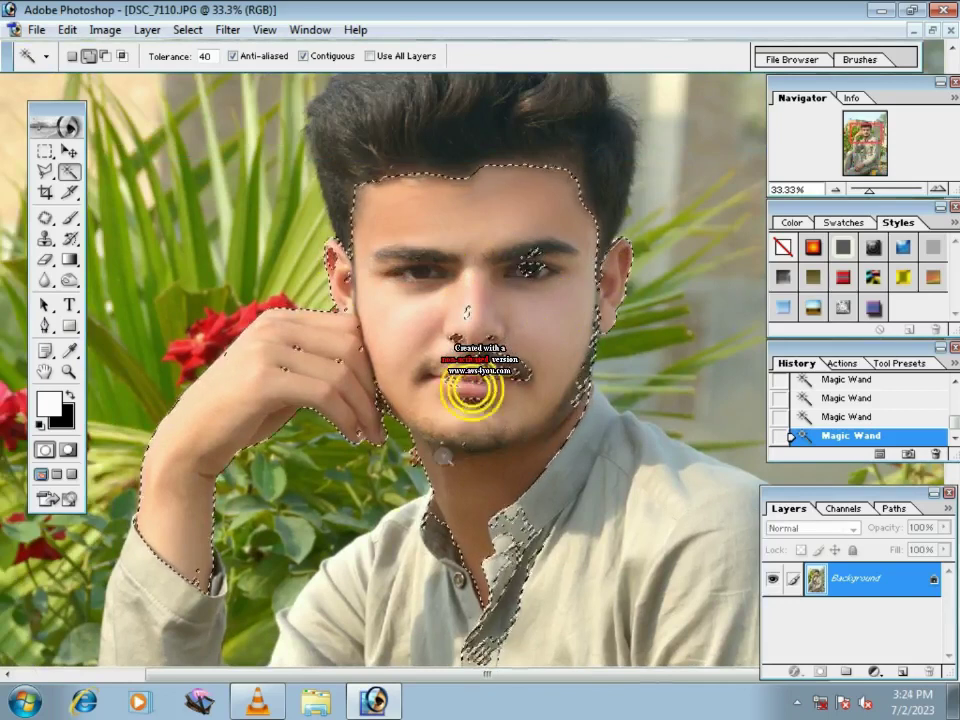
# Step: Feather the skin selection by 1 pixel
pyautogui.rightClick(494, 319)
pyautogui.click(525, 490)
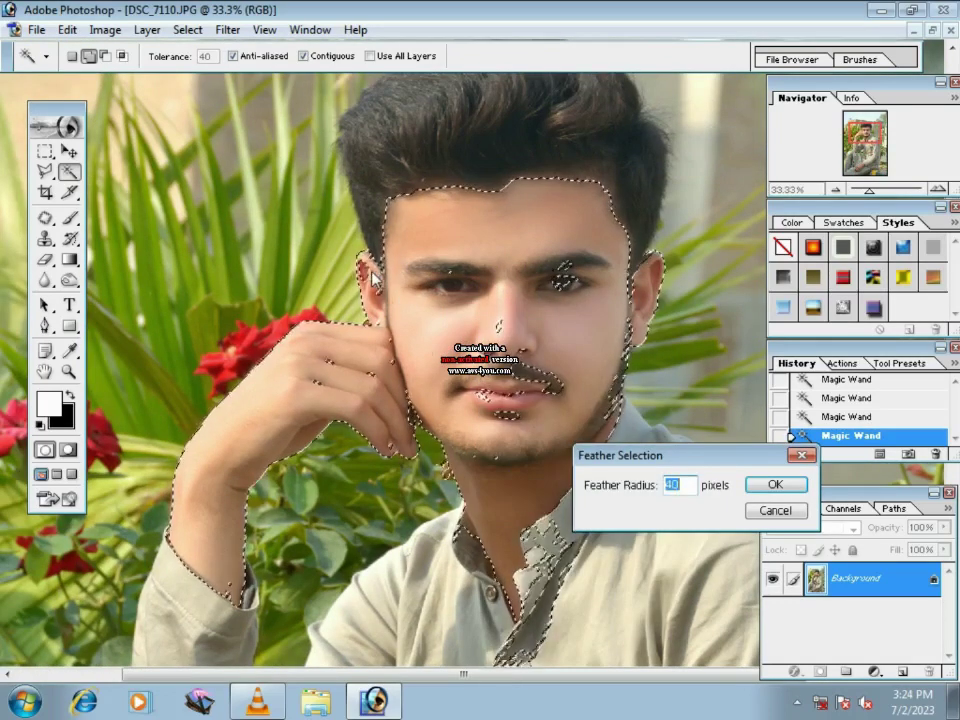
pyautogui.press('Return')
pyautogui.rightClick(432, 250)
pyautogui.click(497, 430)
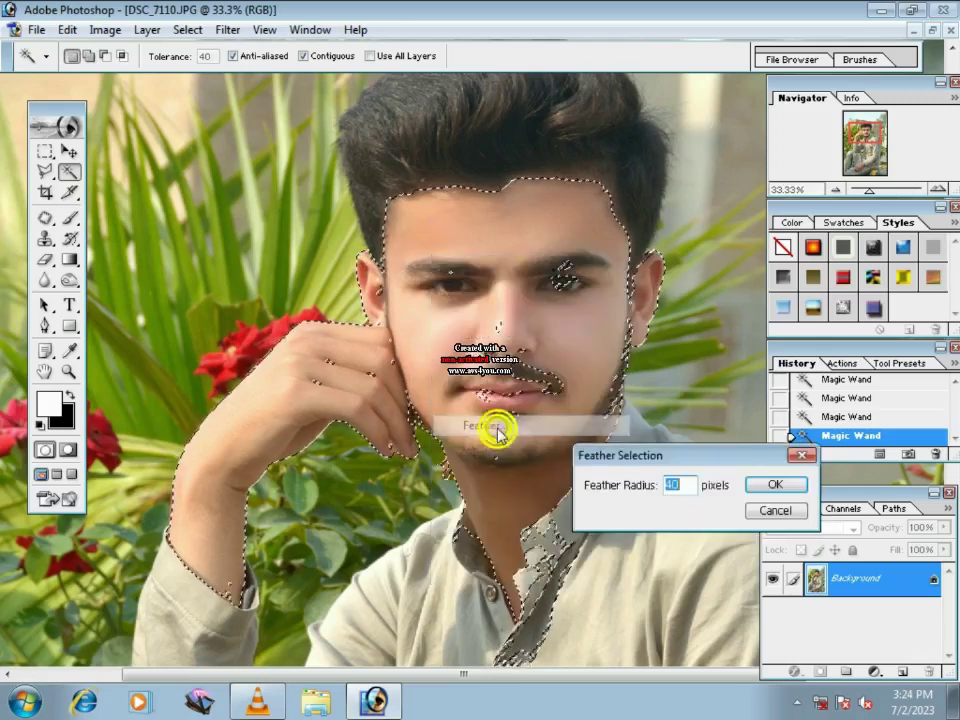
pyautogui.write('5')
pyautogui.press('BackSpace')
pyautogui.write('1')
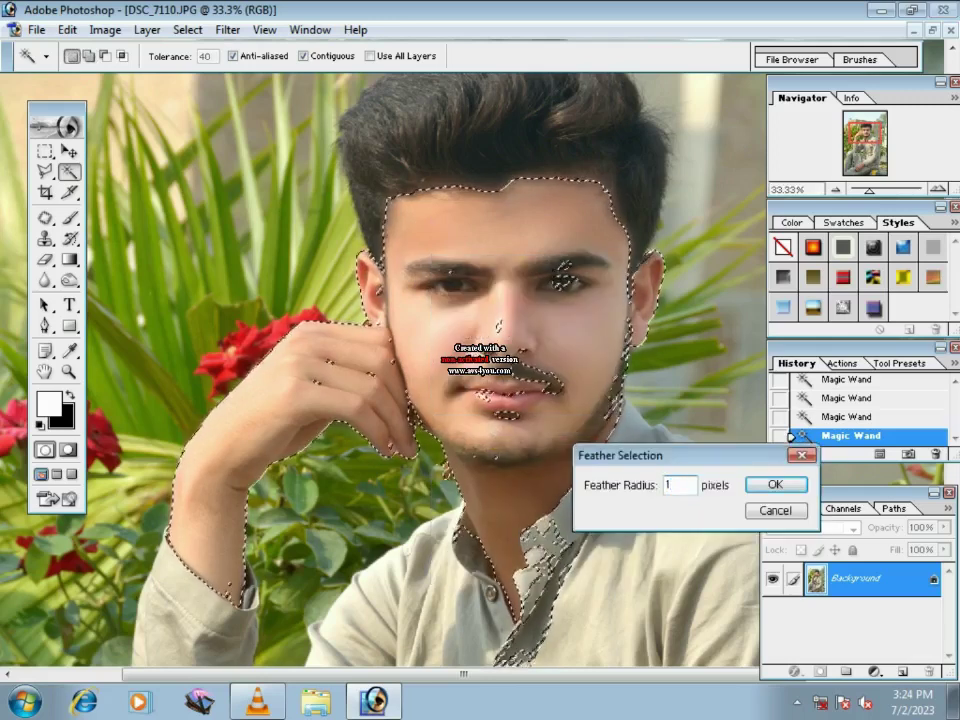
pyautogui.press('Return')
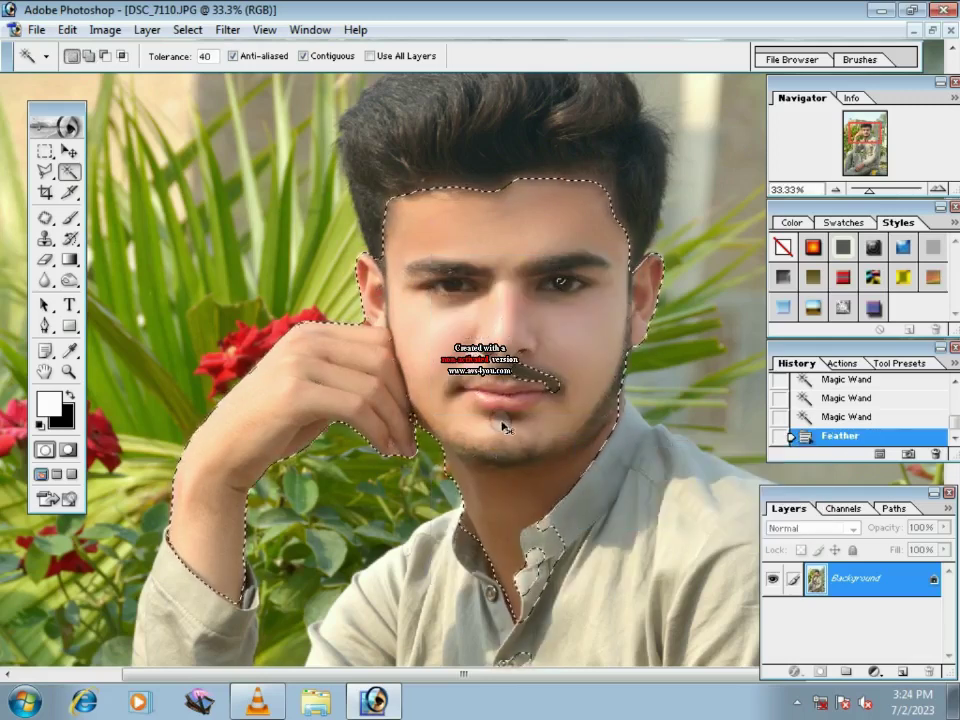
# Step: Copy the feathered skin and paste it onto a new layer, Layer 1
pyautogui.hotkey('ctrl', 'c')
pyautogui.hotkey('ctrl', 'v')
pyautogui.hotkey('ctrl', '-')
pyautogui.hotkey('ctrl', '-')
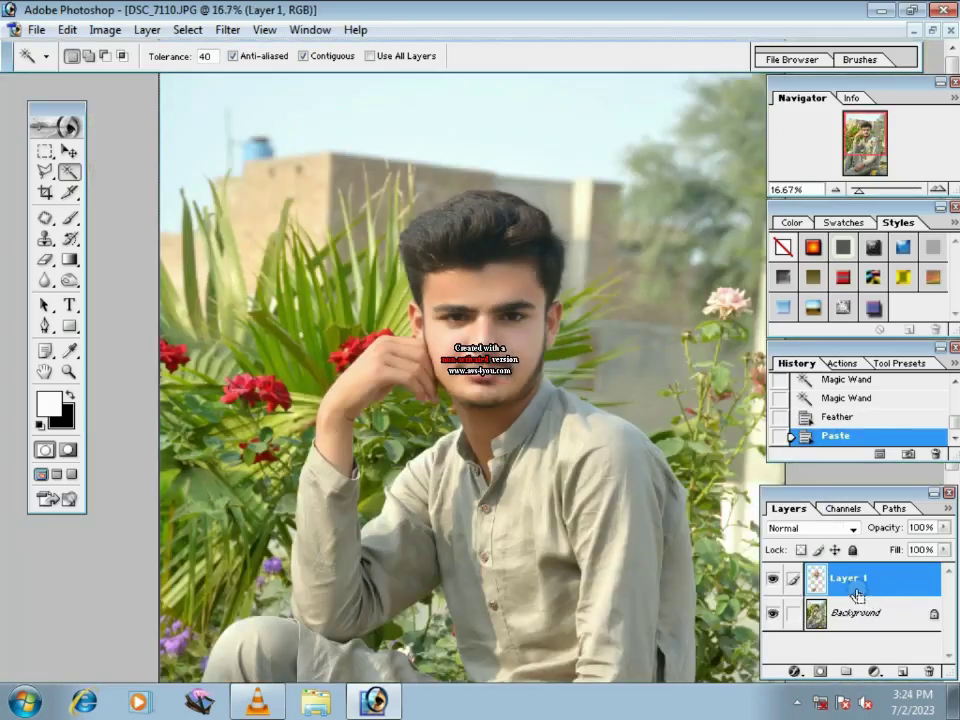
pyautogui.hotkey('ctrl', 'u')
# Step: Set Layer 1's Yellows saturation to -100 and apply a curves adjustment
pyautogui.click(743, 313)
pyautogui.moveTo(689, 398); pyautogui.dragTo(631, 396)
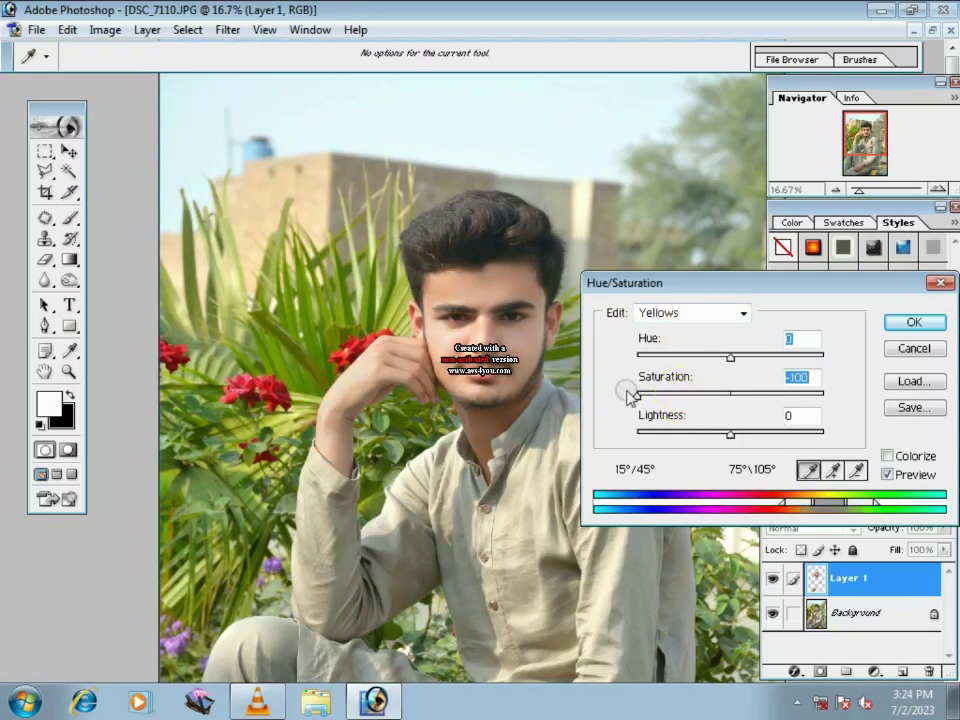
pyautogui.press('Return')
pyautogui.hotkey('ctrl', 'm')
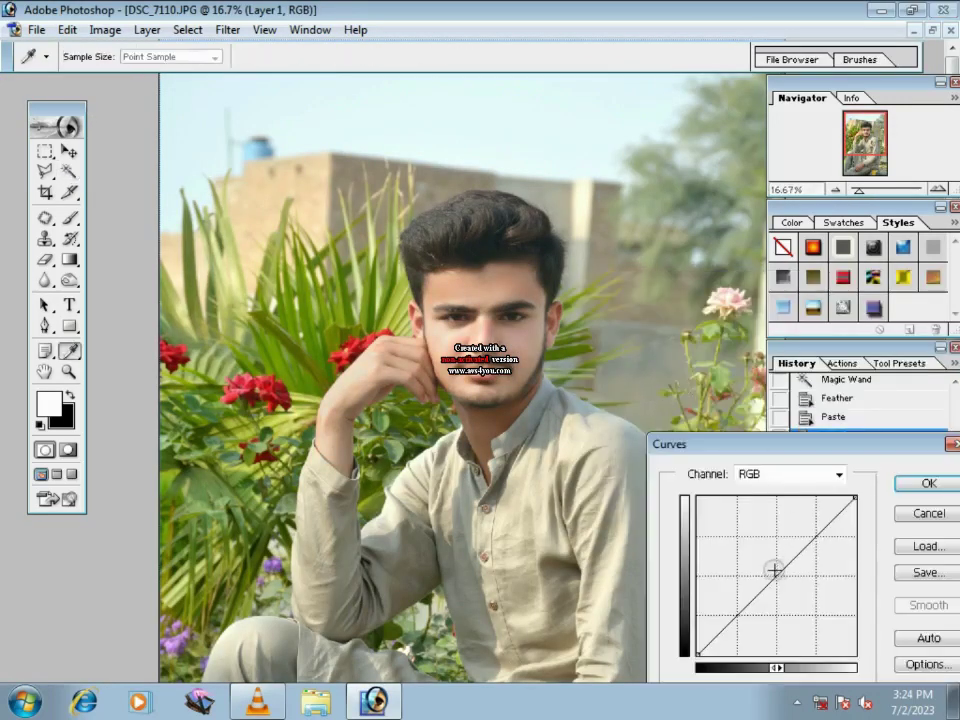
pyautogui.press('Return')
# Step: Select the Background layer and shift its master hue to -15
pyautogui.press('w')
pyautogui.press('F7')
pyautogui.click(850, 614)
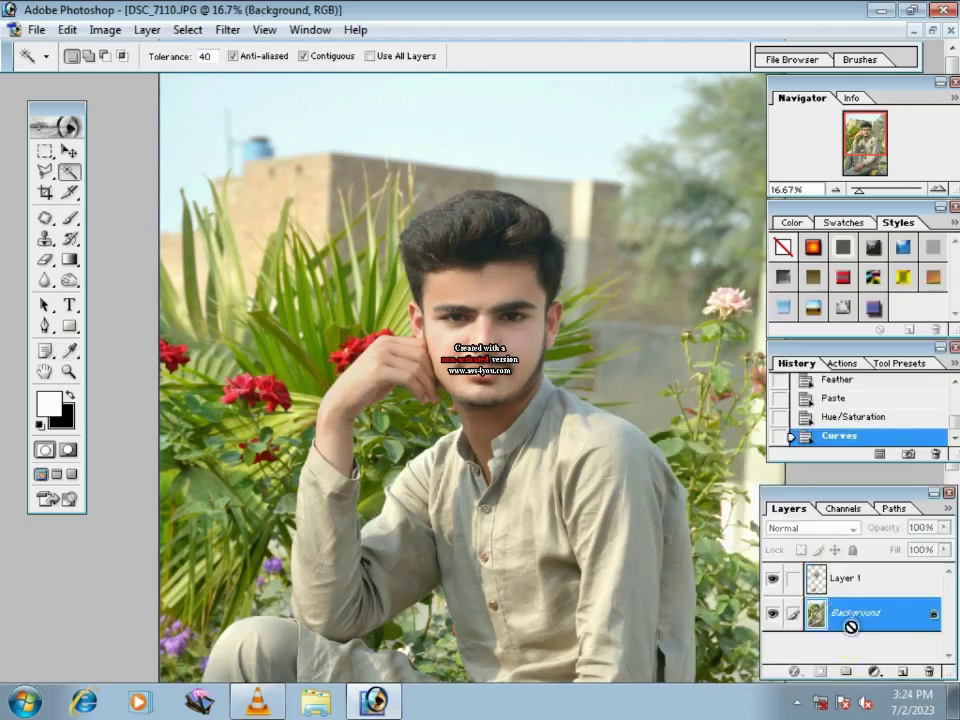
pyautogui.hotkey('ctrl', 'u')
pyautogui.moveTo(731, 362); pyautogui.dragTo(717, 362)
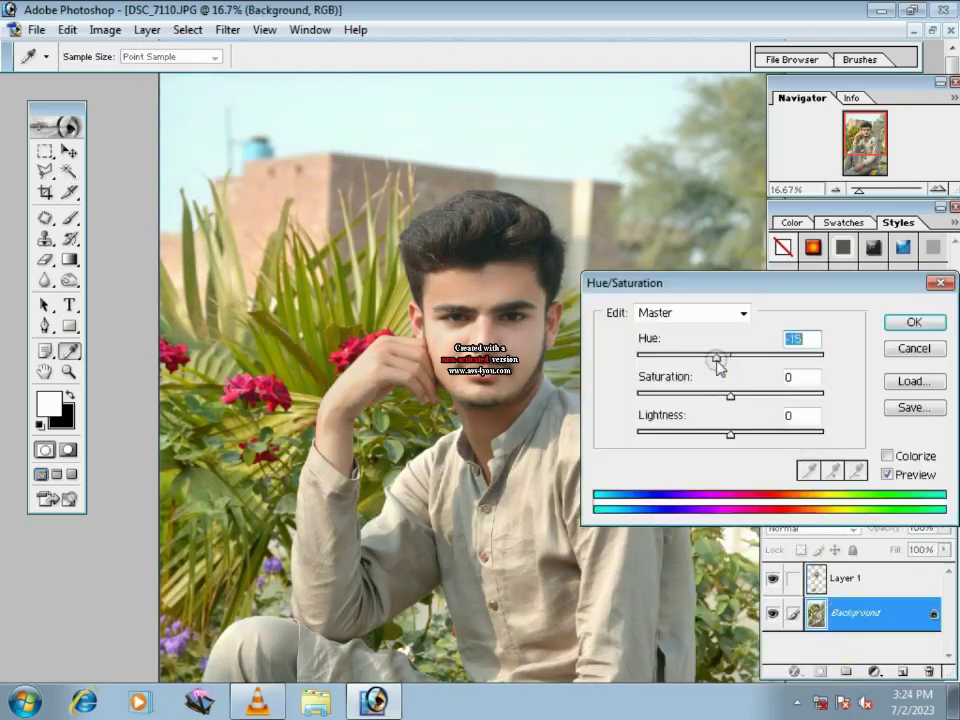
pyautogui.press('Return')
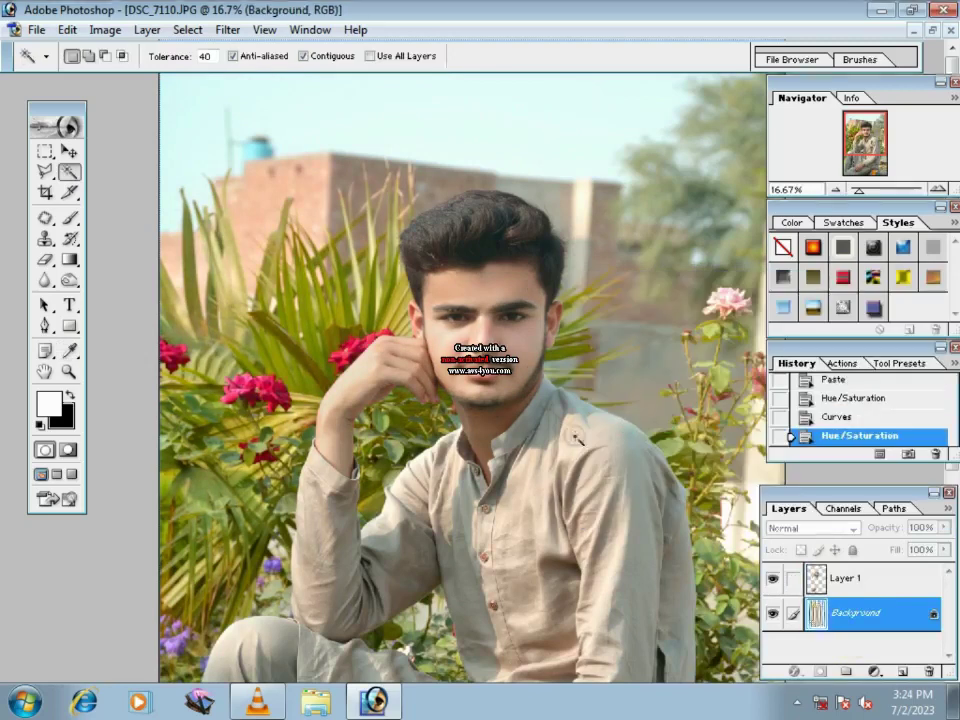
# Step: Lower the Background's Yellows hue slightly, to about -5
pyautogui.hotkey('ctrl', '-')
pyautogui.hotkey('ctrl', '-')
pyautogui.click(456, 307)
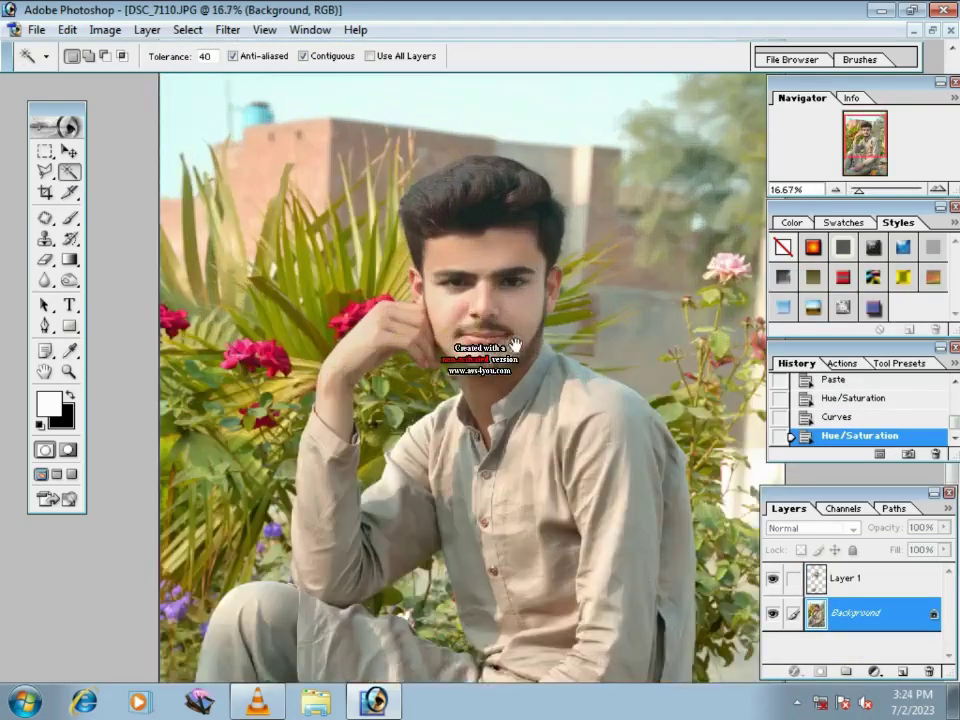
pyautogui.moveTo(487, 440); pyautogui.dragTo(512, 462)
pyautogui.hotkey('ctrl', 'u')
pyautogui.click(705, 314)
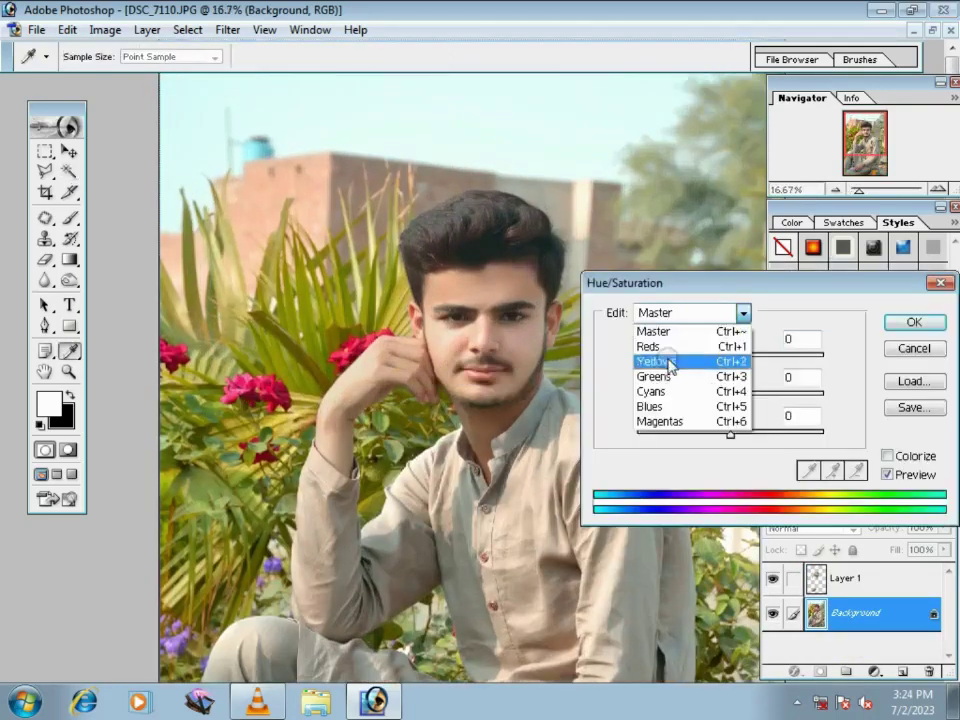
pyautogui.click(671, 362)
pyautogui.moveTo(729, 357); pyautogui.dragTo(724, 363)
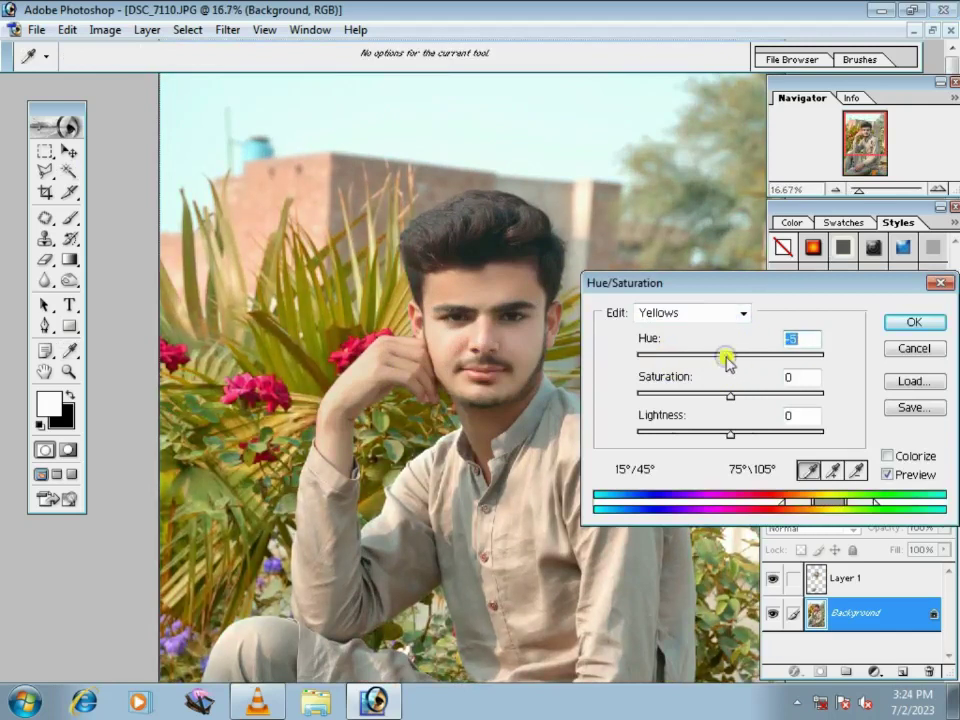
pyautogui.press('Return')
# Step: Zoom in on the face and make Layer 1 the active layer
pyautogui.click(497, 377)
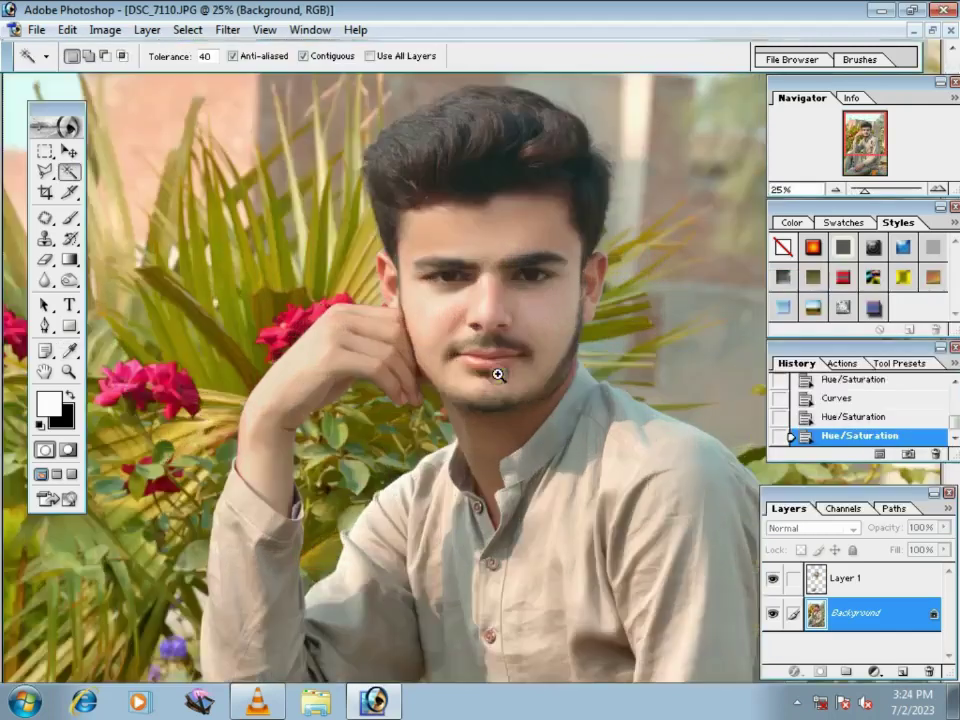
pyautogui.click(489, 401)
pyautogui.click(846, 585)
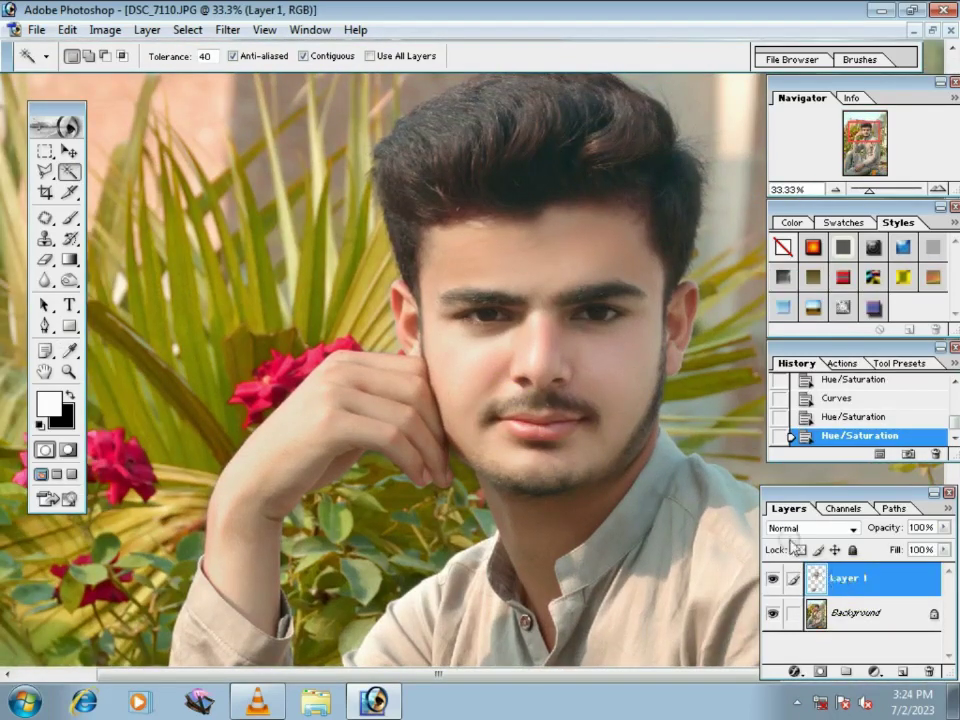
# Step: Apply curves and a brightness/contrast boost to the skin, then deselect
pyautogui.hotkey('ctrl', 'm')
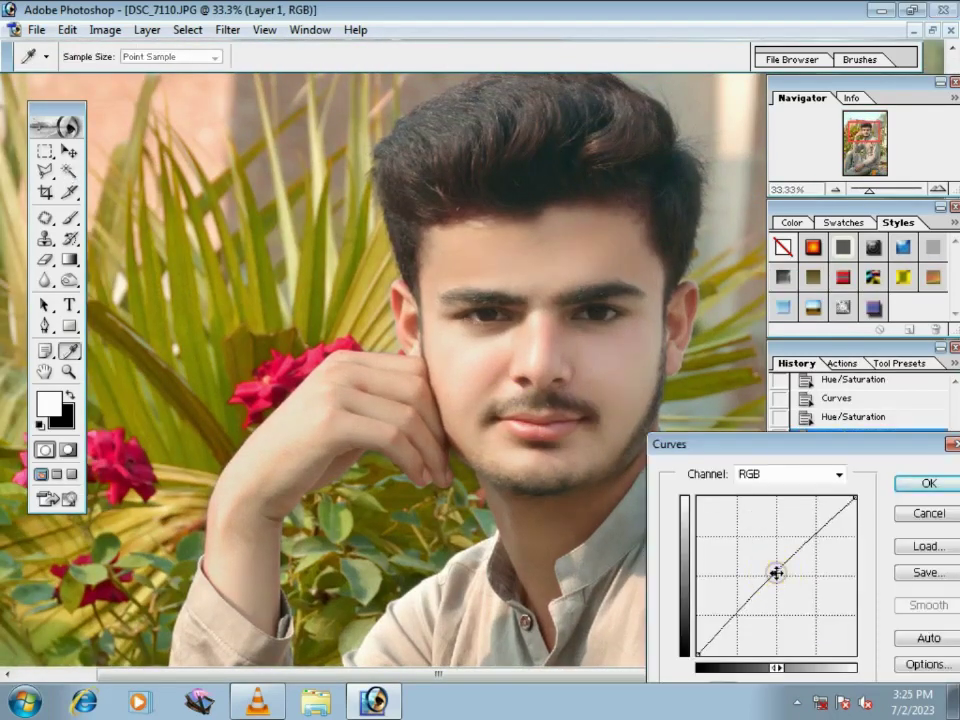
pyautogui.press('Return')
pyautogui.click(107, 30)
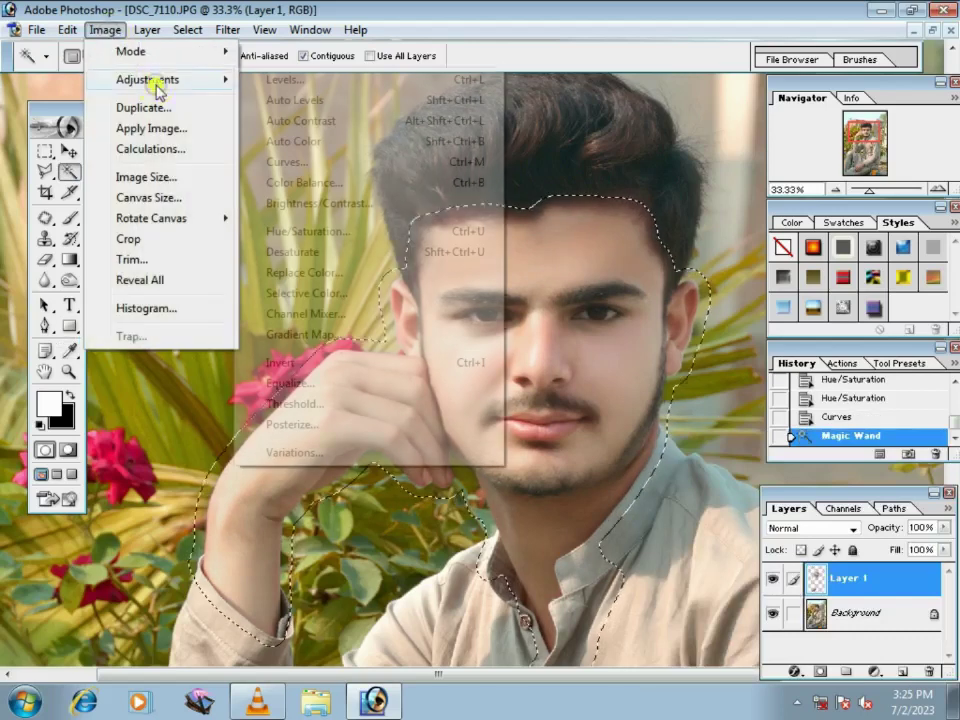
pyautogui.click(347, 205)
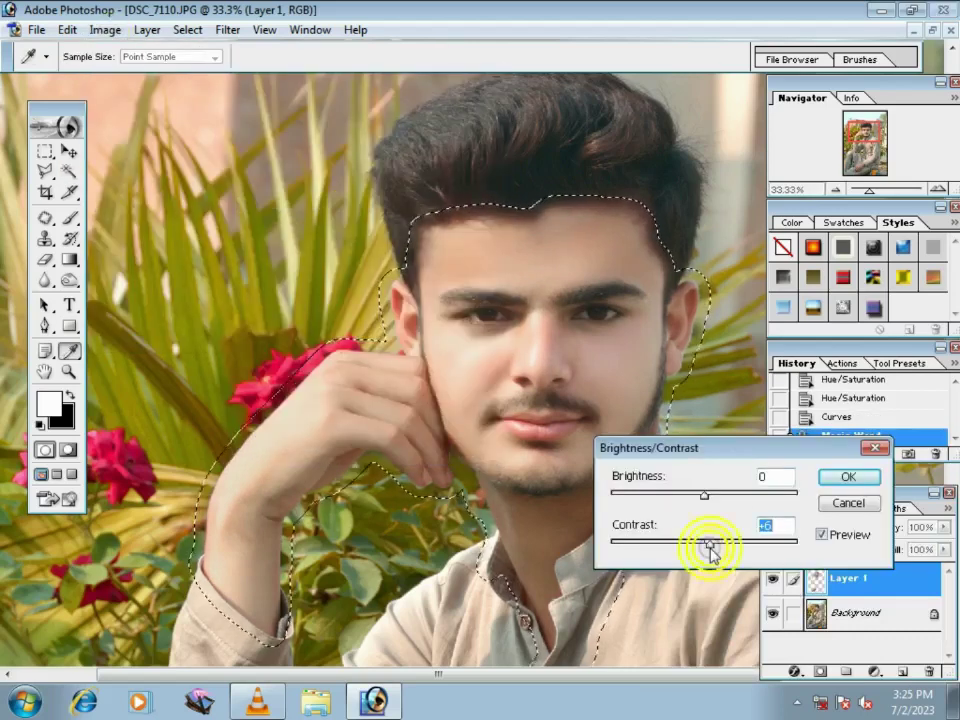
pyautogui.press('Escape')
pyautogui.hotkey('ctrl', 'd')
pyautogui.click(595, 378)
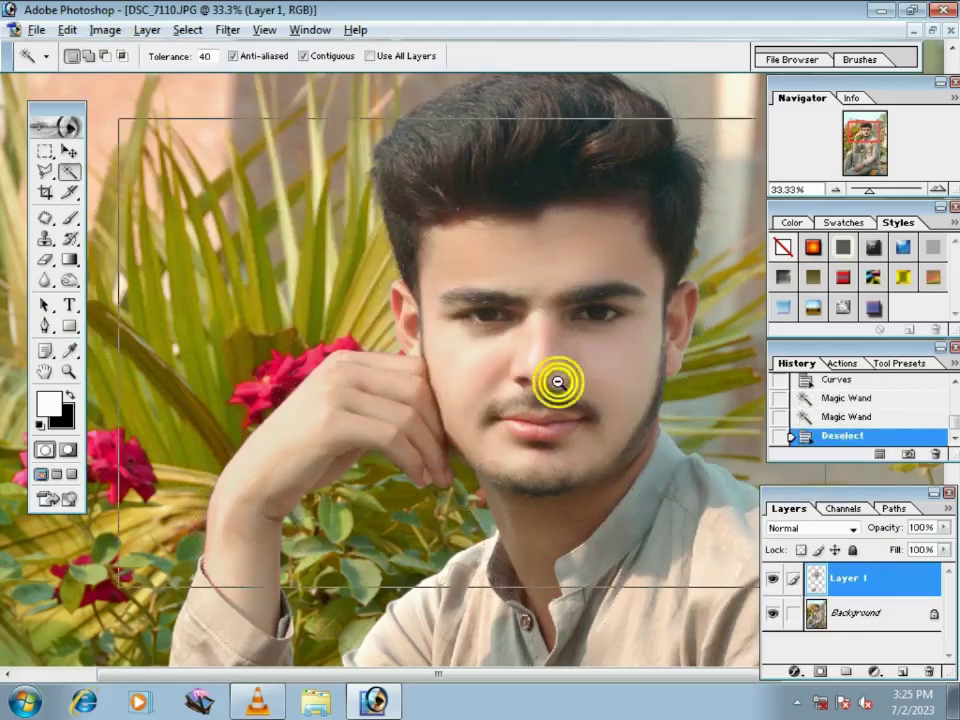
# Step: Merge the retouched skin layer down into the Background
pyautogui.keyDown('alt'); pyautogui.click(555, 386); pyautogui.keyUp('alt')
pyautogui.keyDown('ctrl'); pyautogui.click(516, 411); pyautogui.keyUp('ctrl')
pyautogui.keyDown('ctrl'); pyautogui.click(500, 350); pyautogui.keyUp('ctrl')
pyautogui.moveTo(482, 296); pyautogui.dragTo(677, 495)
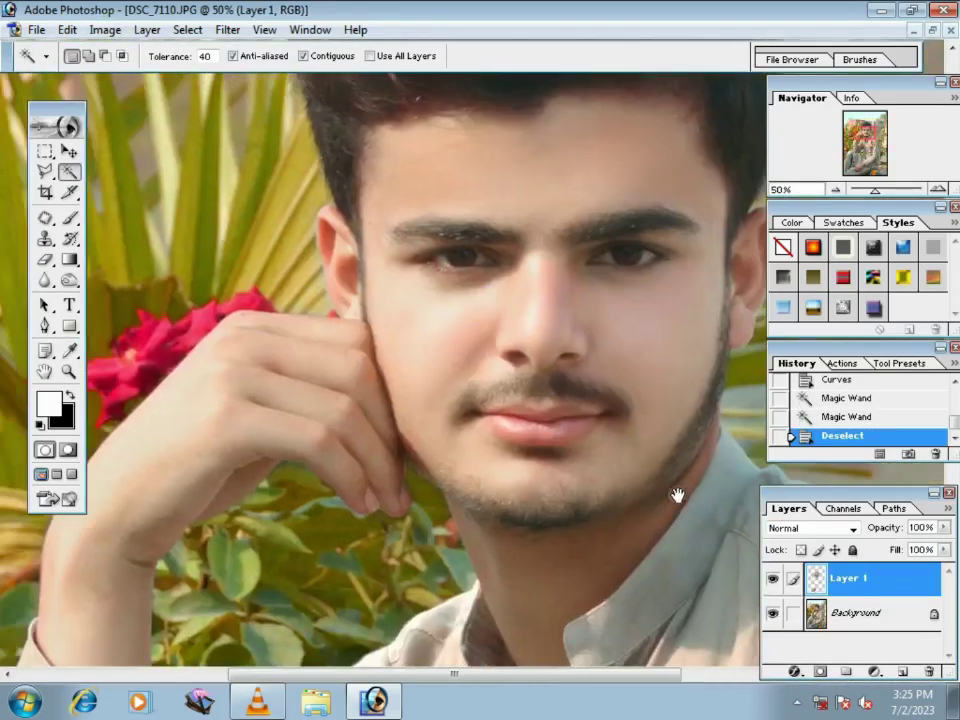
pyautogui.click(45, 153)
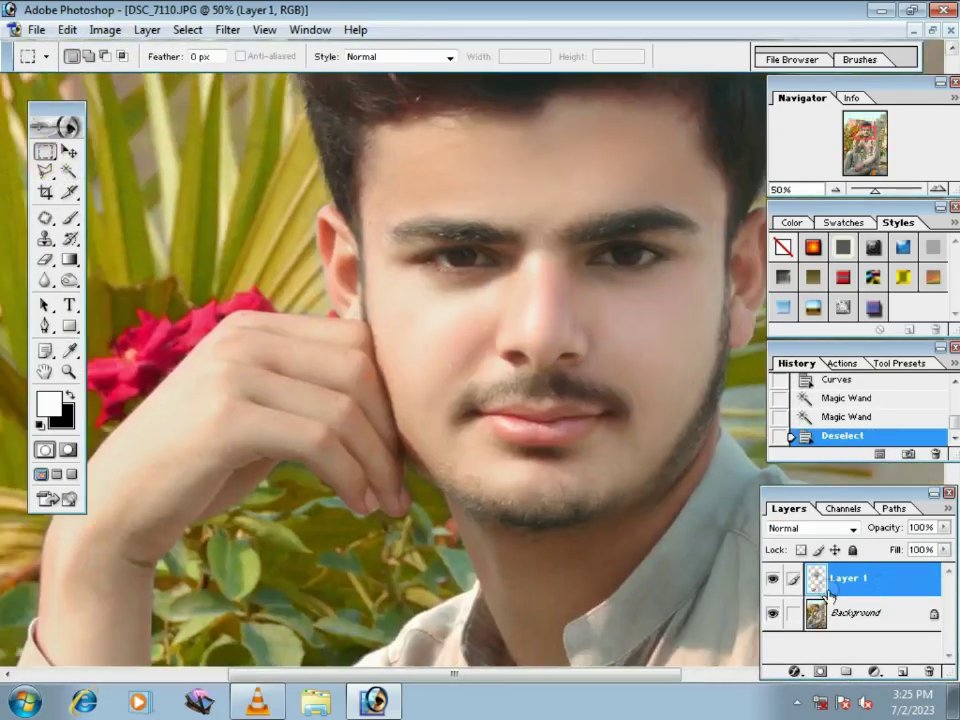
pyautogui.hotkey('ctrl', 'e')
# Step: Add extra black to the Neutrals with a Selective Color adjustment
pyautogui.click(105, 29)
pyautogui.moveTo(147, 79)
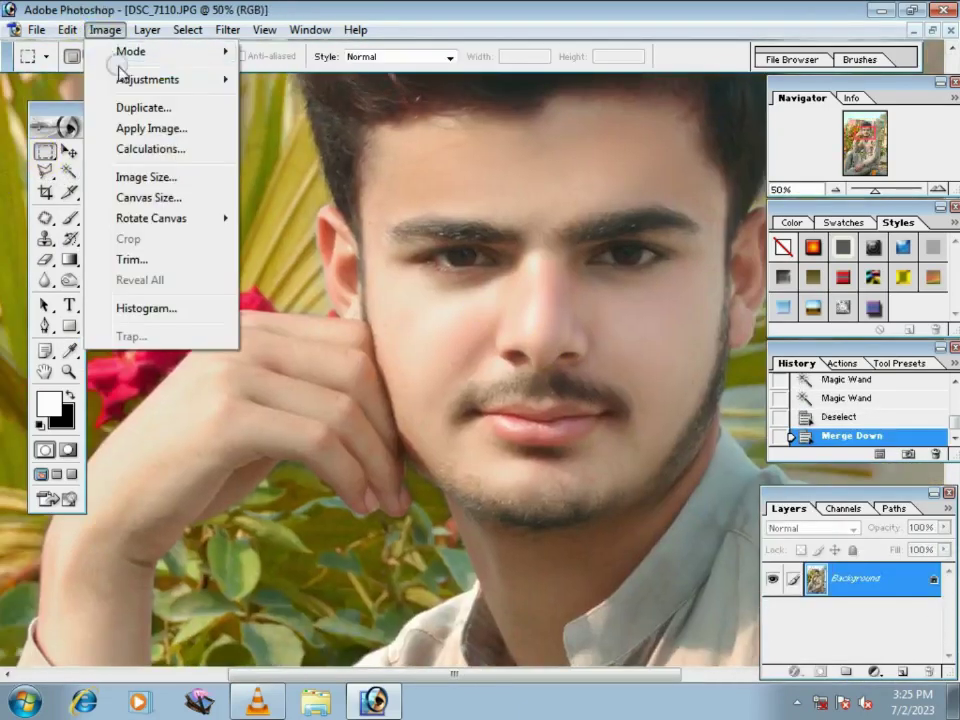
pyautogui.click(327, 293)
pyautogui.click(740, 381)
pyautogui.click(700, 503)
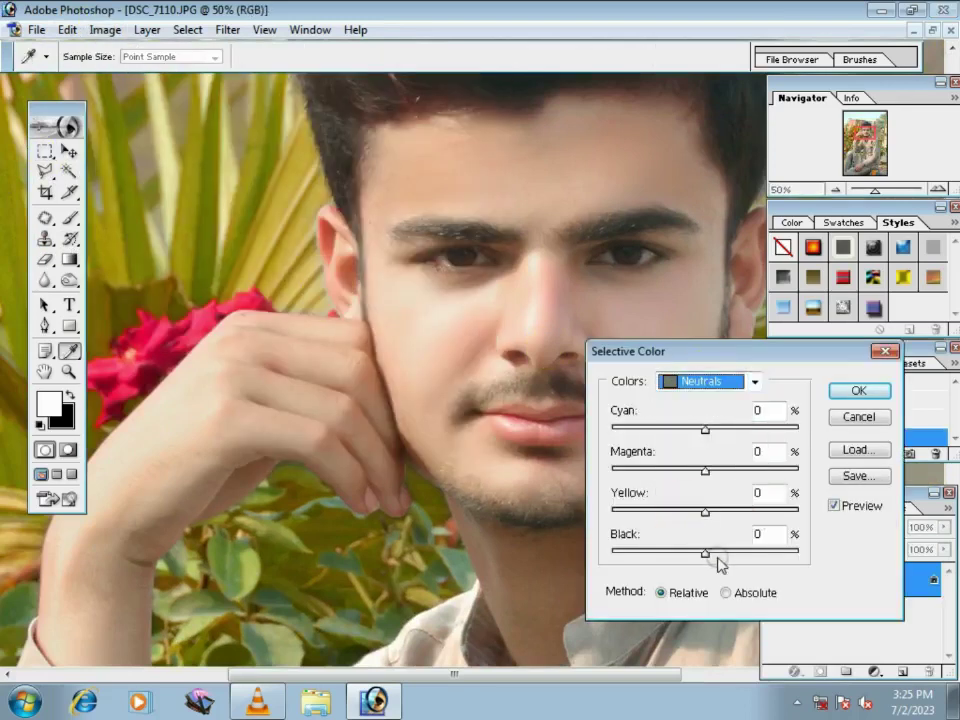
pyautogui.moveTo(705, 551); pyautogui.dragTo(718, 556)
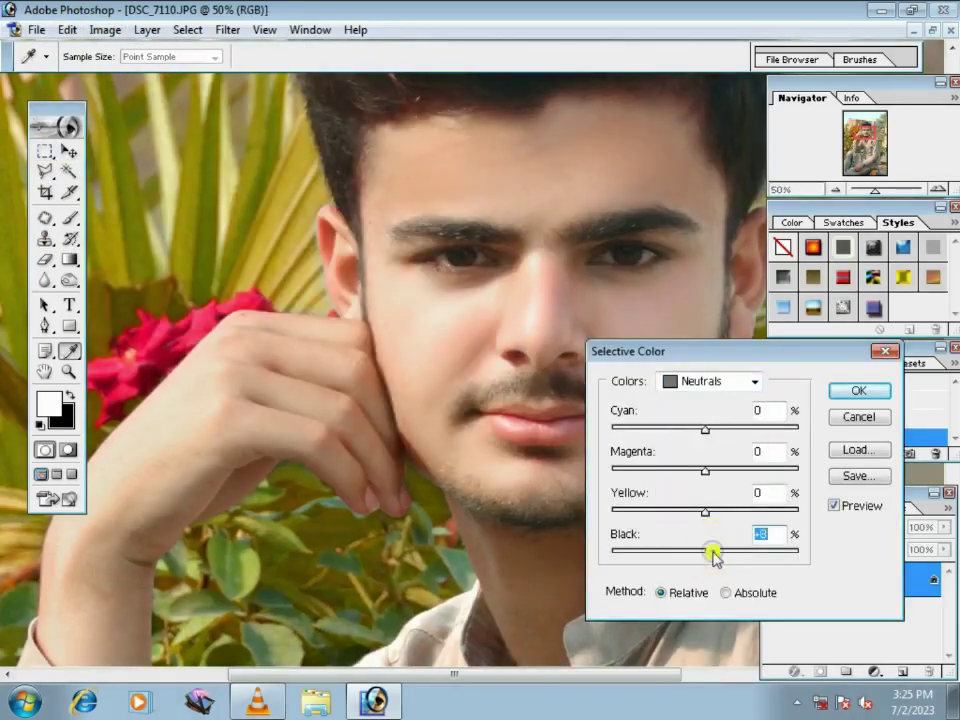
pyautogui.press('Return')
pyautogui.hotkey('ctrl', '-')
pyautogui.hotkey('ctrl', '-')
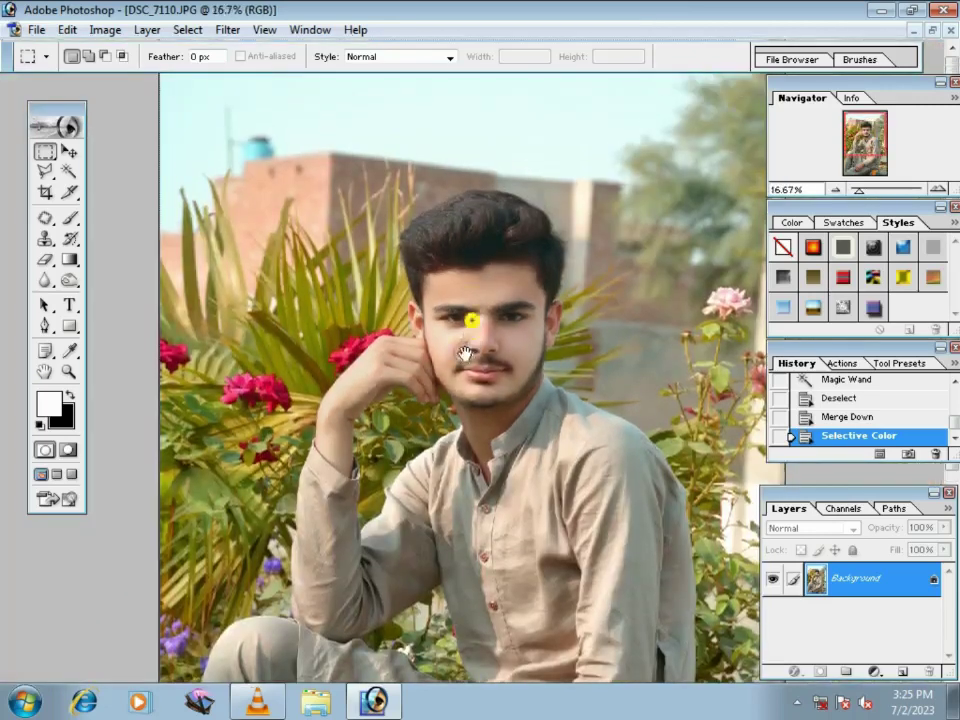
# Step: Select the sky above the wall with the Magic Wand and feather it 1 pixel
pyautogui.click(62, 171)
pyautogui.click(392, 118)
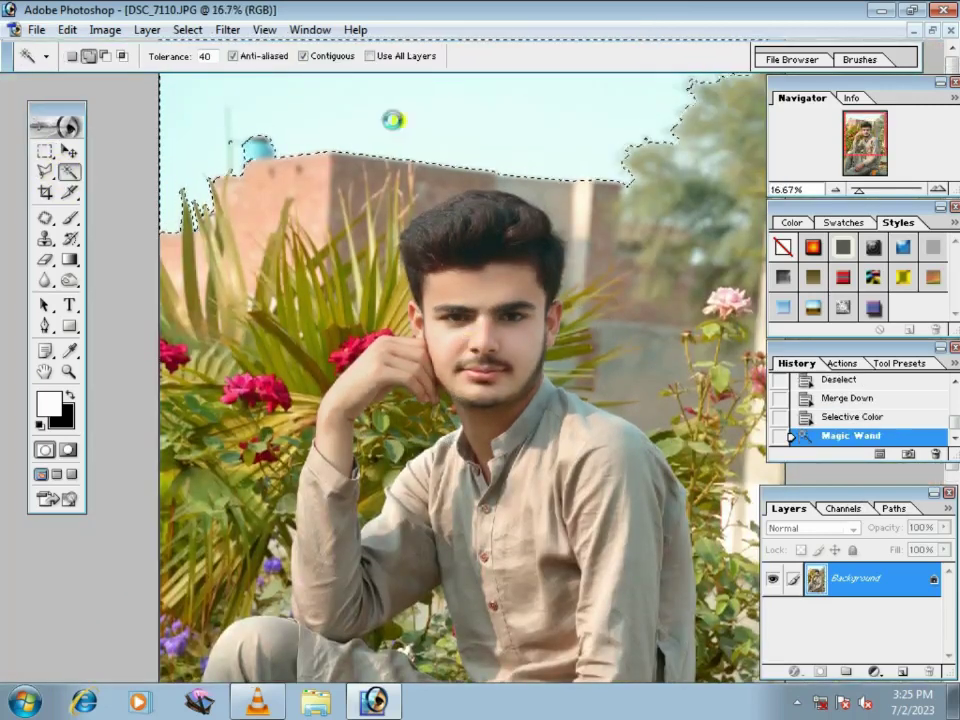
pyautogui.keyDown('shift'); pyautogui.click(463, 137); pyautogui.keyUp('shift')
pyautogui.keyDown('shift'); pyautogui.click(506, 146); pyautogui.keyUp('shift')
pyautogui.keyDown('shift'); pyautogui.click(622, 180); pyautogui.keyUp('shift')
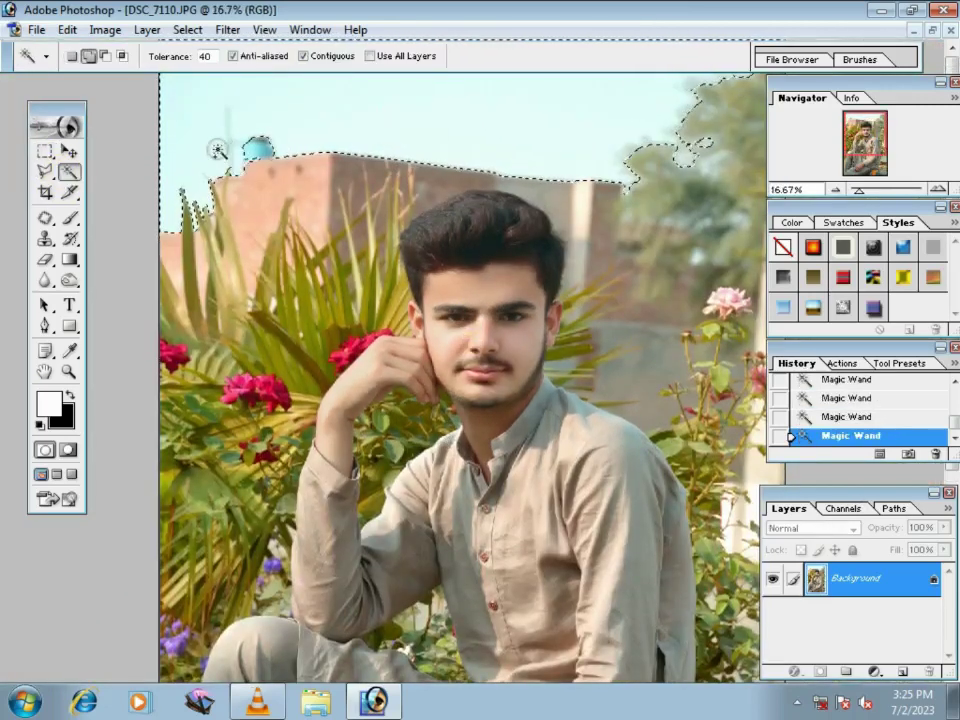
pyautogui.rightClick(286, 124)
pyautogui.click(330, 298)
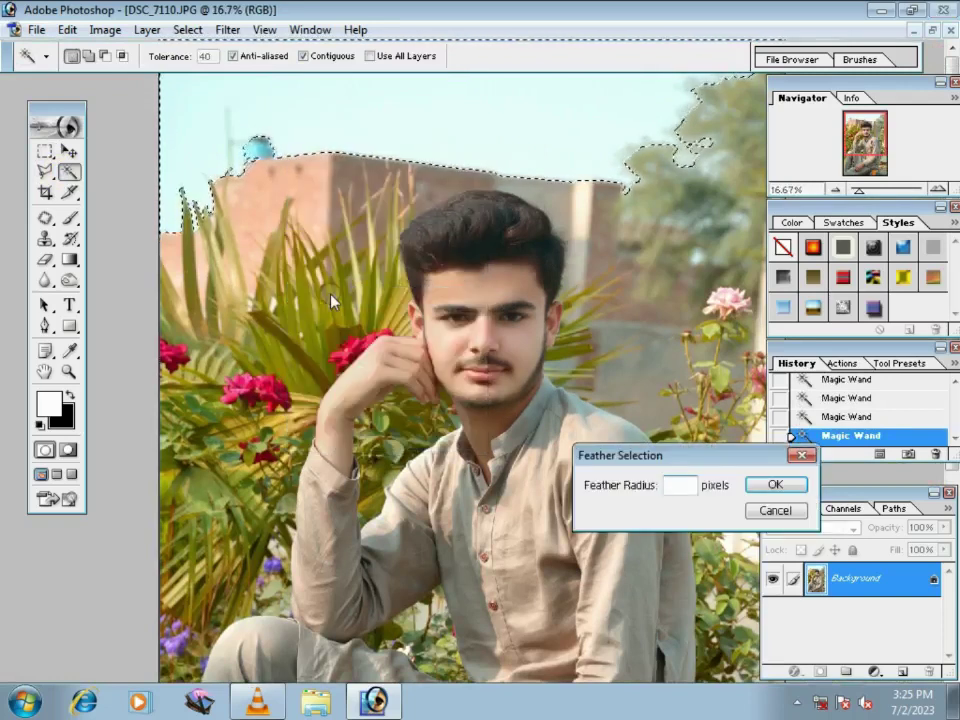
pyautogui.write('1')
pyautogui.press('Return')
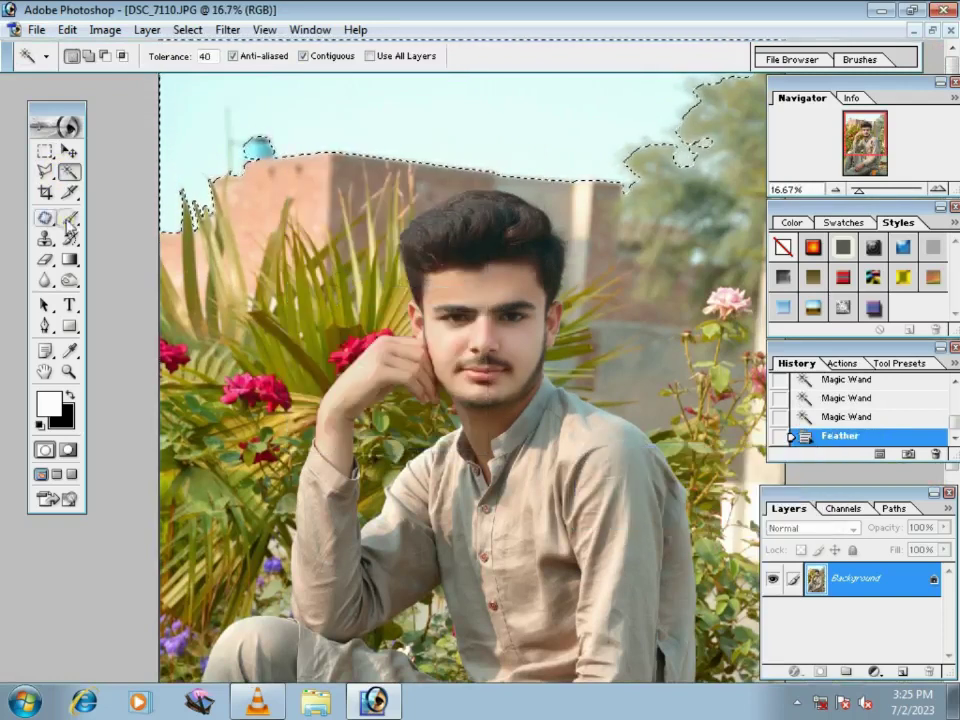
# Step: Paint the selected sky with a cyan brush at low flow
pyautogui.click(68, 218)
pyautogui.click(48, 403)
pyautogui.click(332, 460)
pyautogui.press('Escape')
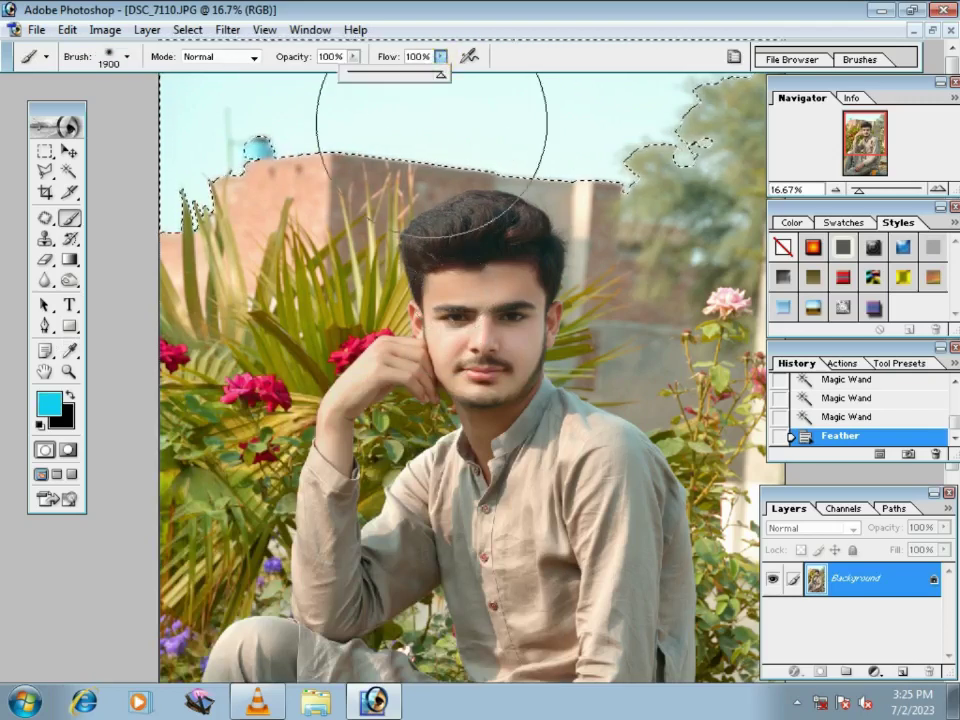
pyautogui.click(185, 198)
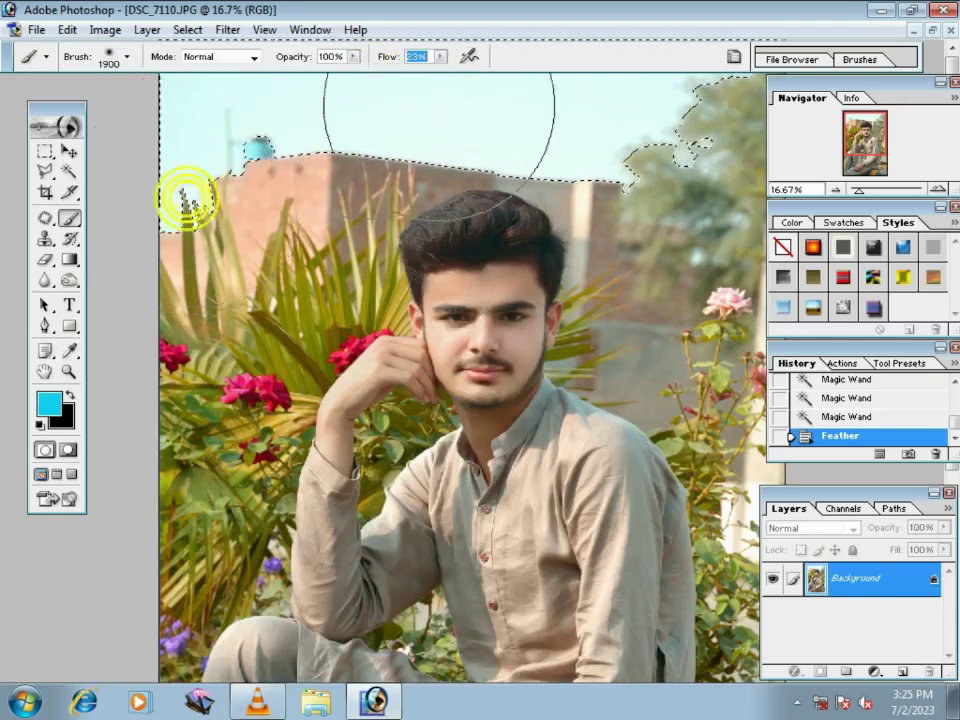
pyautogui.moveTo(735, 170); pyautogui.dragTo(65, 135)
# Step: Redo the sky tint in softer cyan at 15% flow, then deselect
pyautogui.click(45, 152)
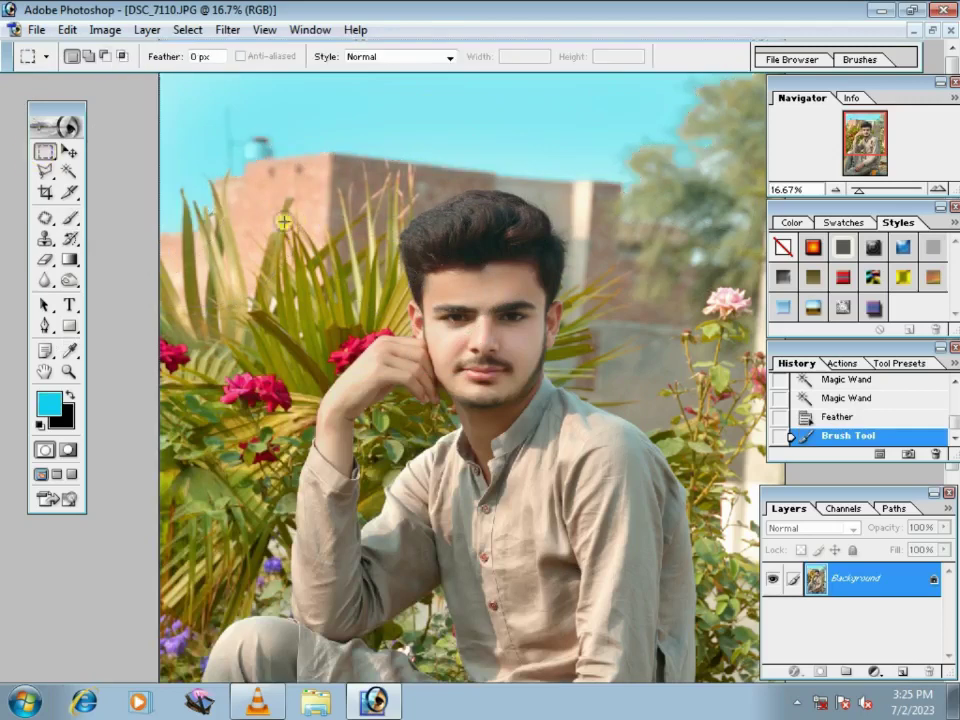
pyautogui.click(375, 290)
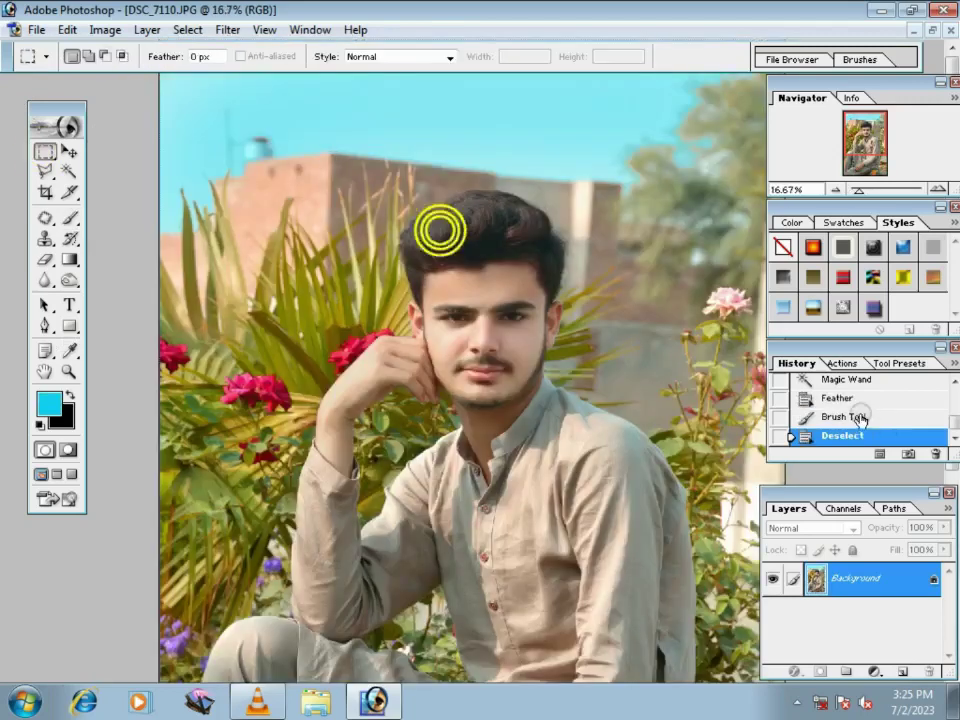
pyautogui.click(858, 418)
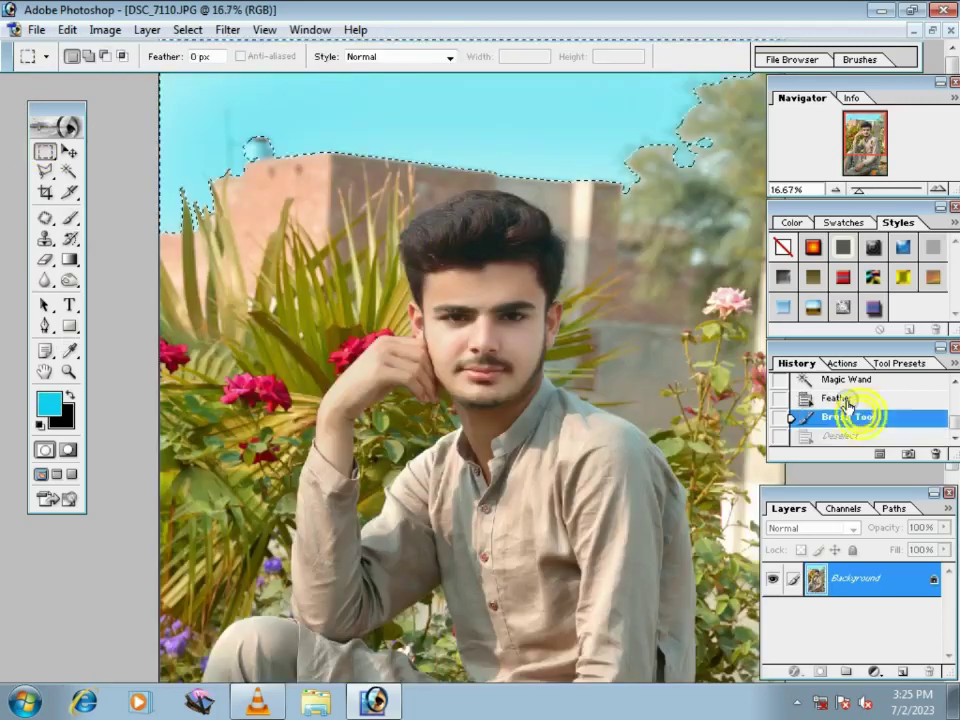
pyautogui.click(838, 398)
pyautogui.click(69, 218)
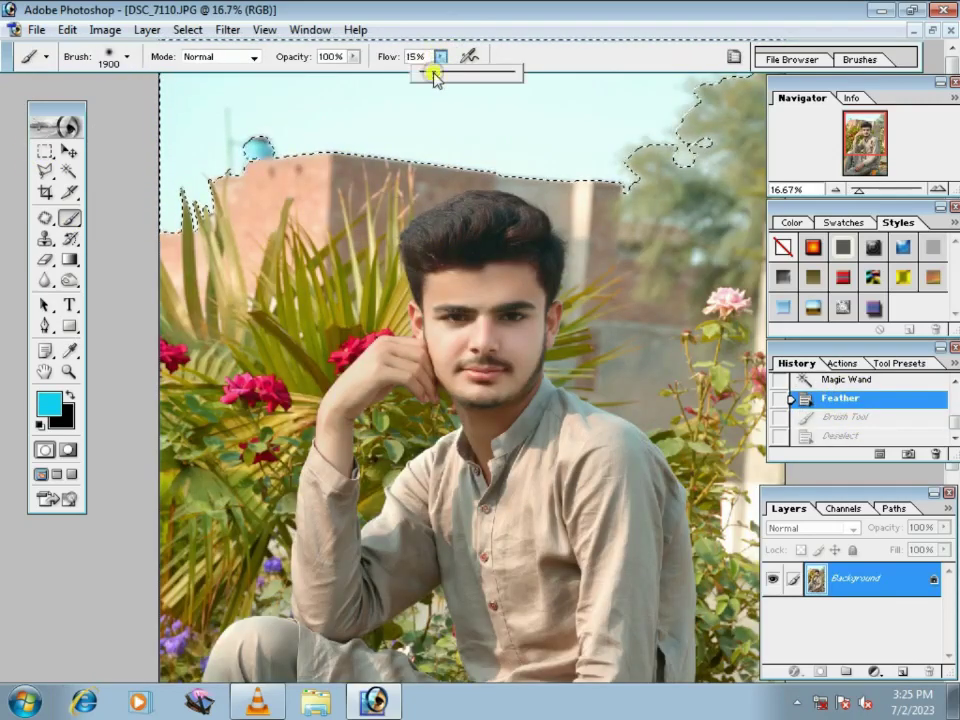
pyautogui.click(195, 172)
pyautogui.moveTo(280, 220); pyautogui.dragTo(230, 190)
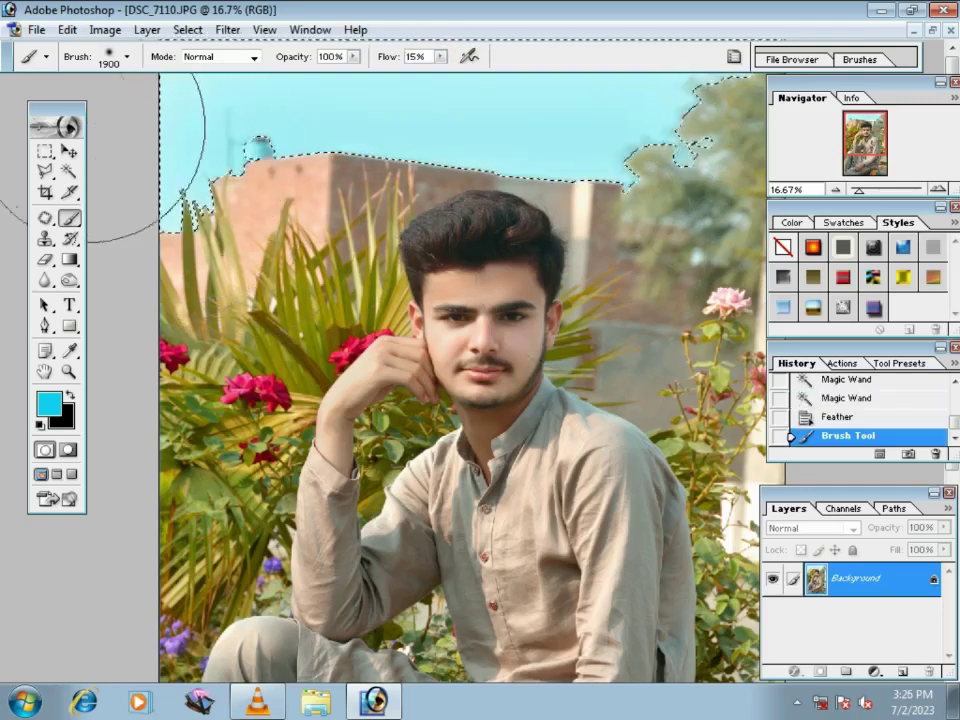
pyautogui.click(45, 152)
pyautogui.hotkey('ctrl', 'd')
# Step: Open images.png and select only the birds by inverting the white background selection
pyautogui.click(929, 34)
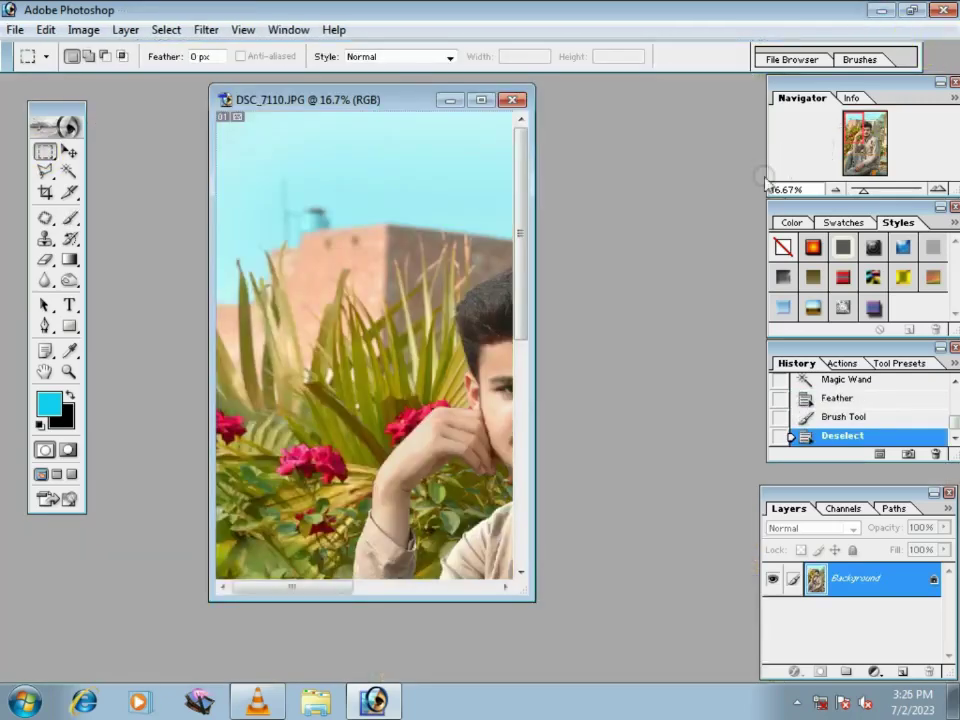
pyautogui.hotkey('ctrl', 'o')
pyautogui.doubleClick(170, 388)
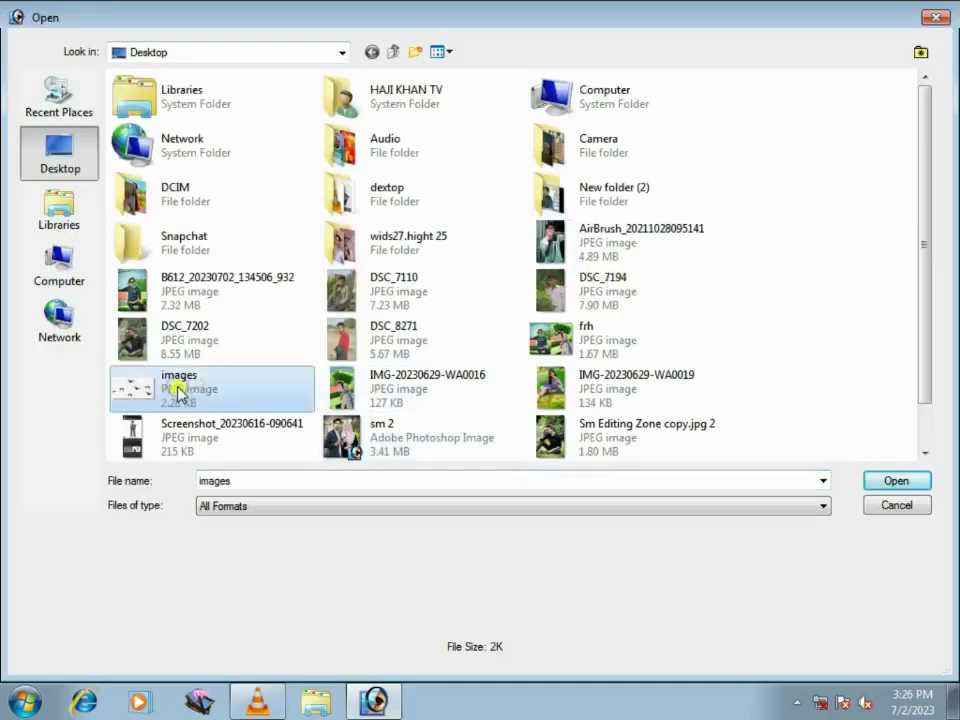
pyautogui.click(69, 172)
pyautogui.click(142, 188)
pyautogui.rightClick(142, 188)
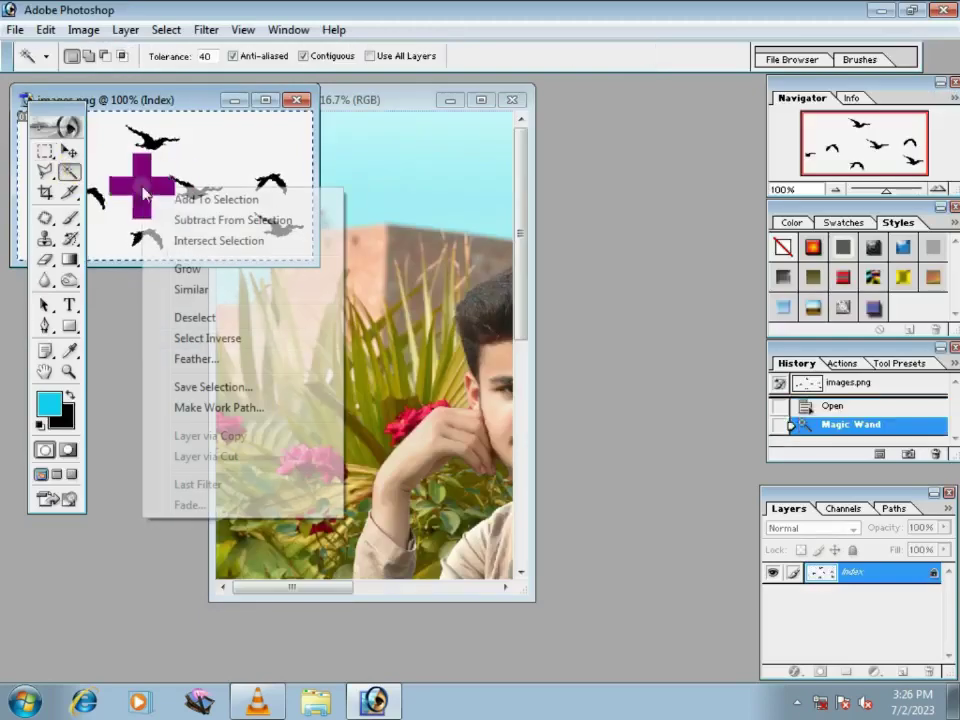
pyautogui.click(214, 338)
# Step: Drag the birds into the portrait, scale them down and place them in the top-left sky
pyautogui.click(68, 152)
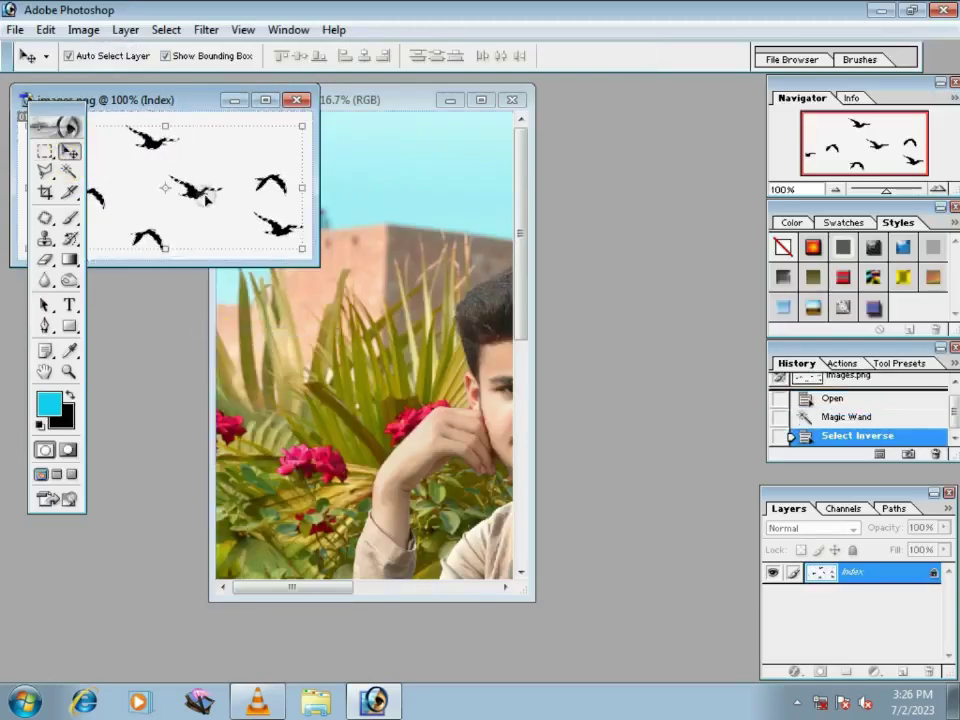
pyautogui.moveTo(160, 185)
pyautogui.mouseDown()
pyautogui.moveTo(412, 140)
pyautogui.moveTo(391, 122)
pyautogui.moveTo(540, 117)
pyautogui.mouseUp()
pyautogui.doubleClick(411, 102)
pyautogui.press('Return')
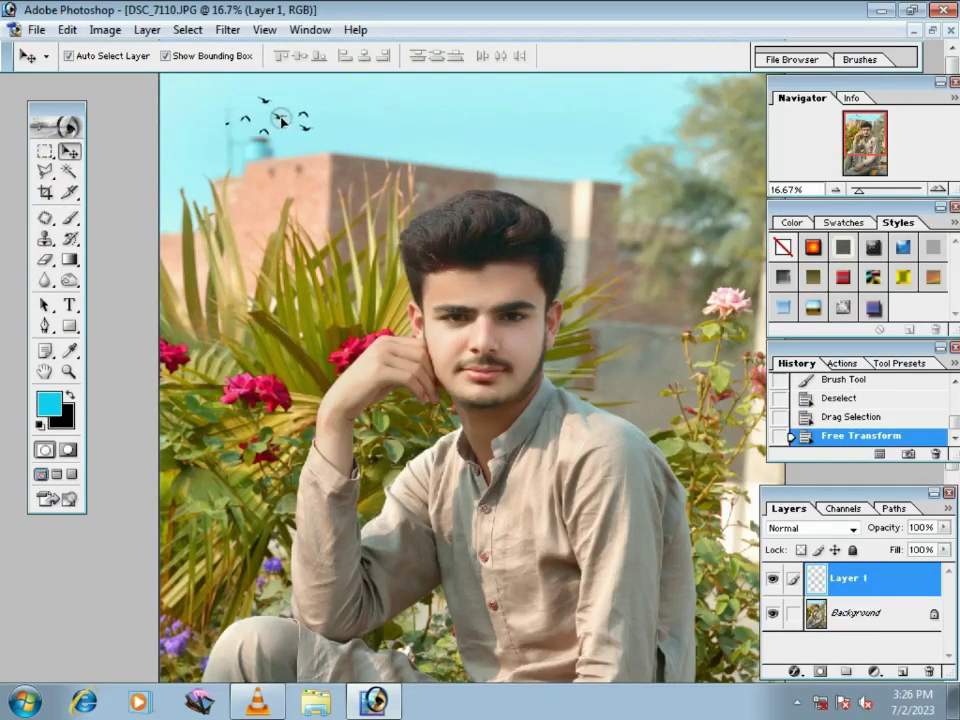
pyautogui.moveTo(283, 120); pyautogui.dragTo(257, 96)
pyautogui.press('m')
pyautogui.hotkey('ctrl', '-')
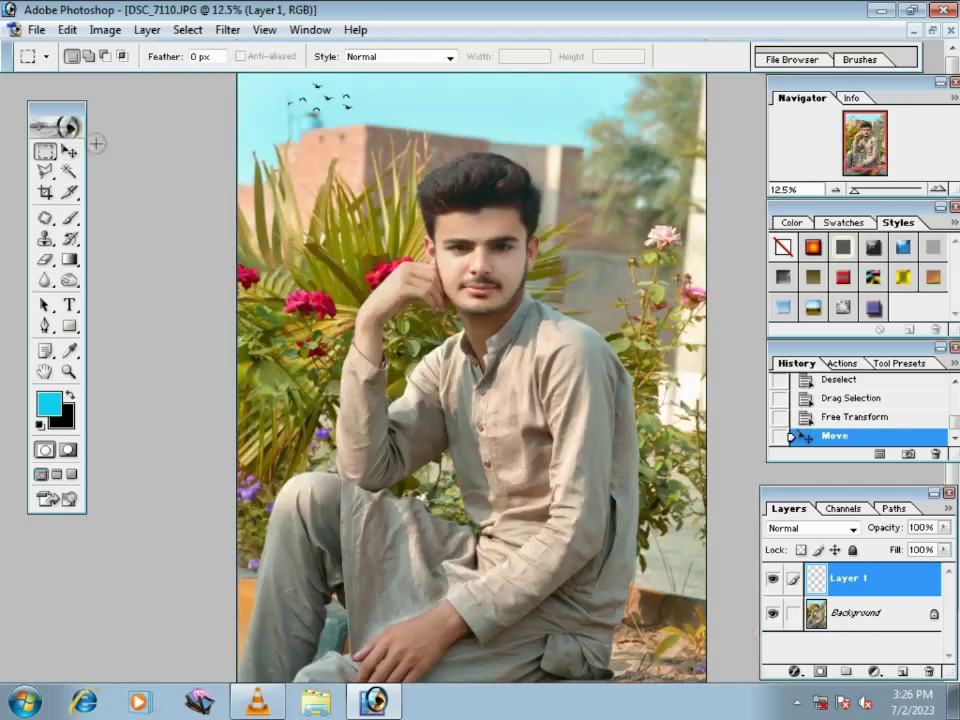
pyautogui.click(69, 150)
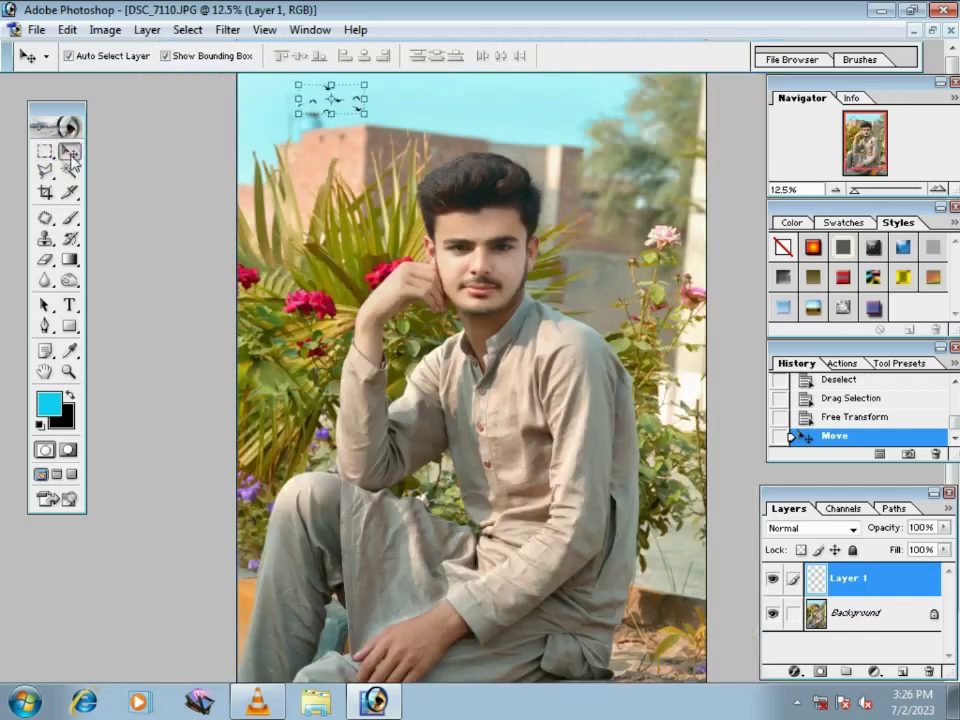
pyautogui.click(45, 151)
# Step: Merge the birds down, then apply curves and a slight brightness/contrast lift
pyautogui.hotkey('ctrl', 'e')
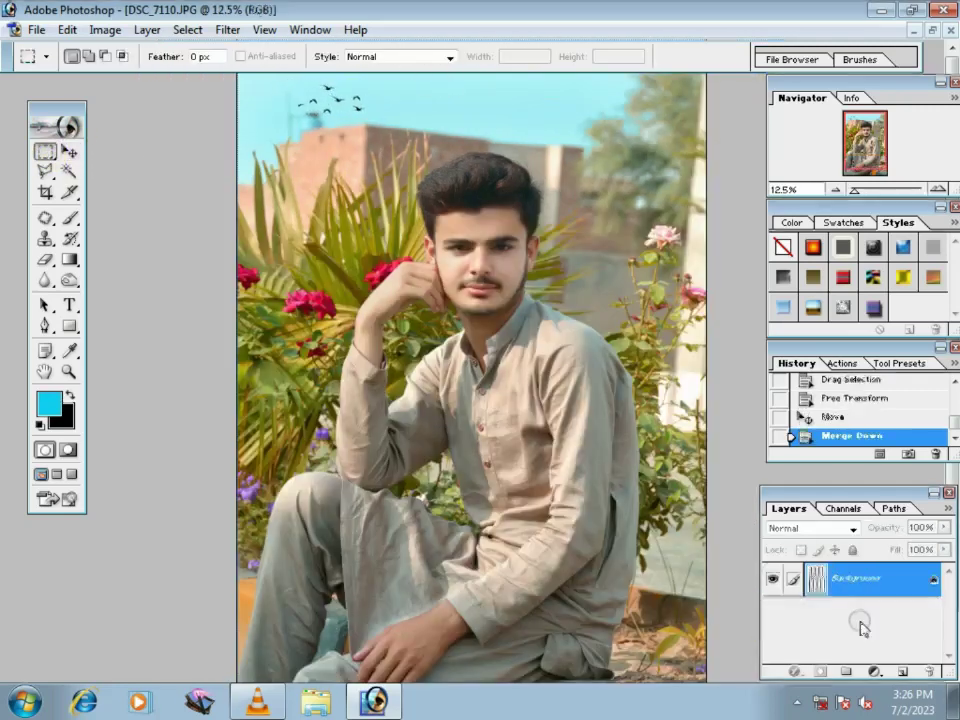
pyautogui.hotkey('ctrl', 'm')
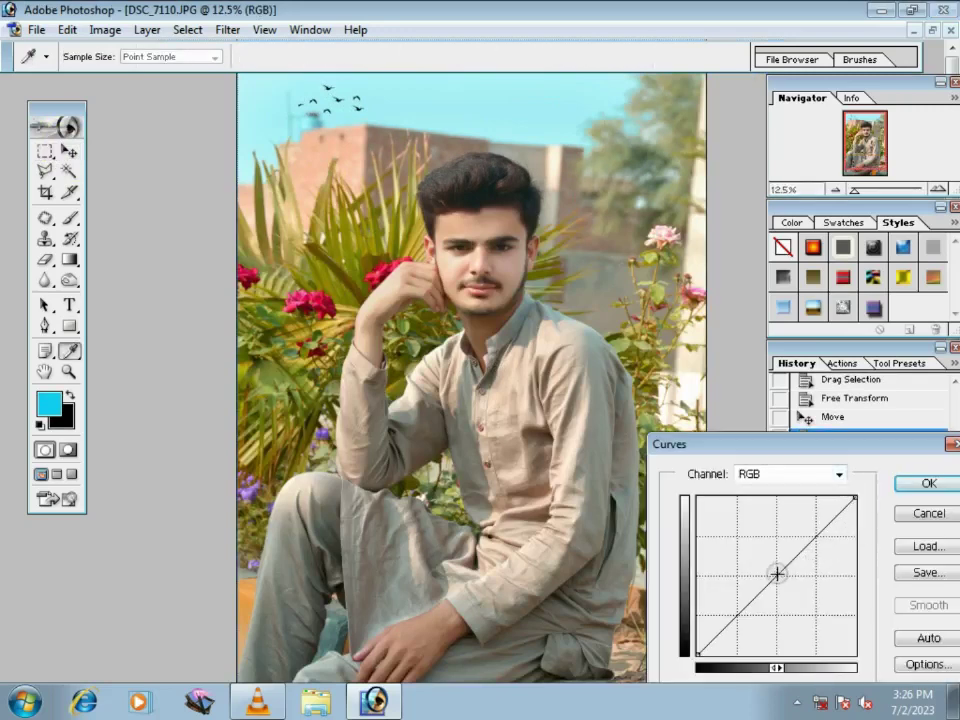
pyautogui.press('Return')
pyautogui.click(104, 29)
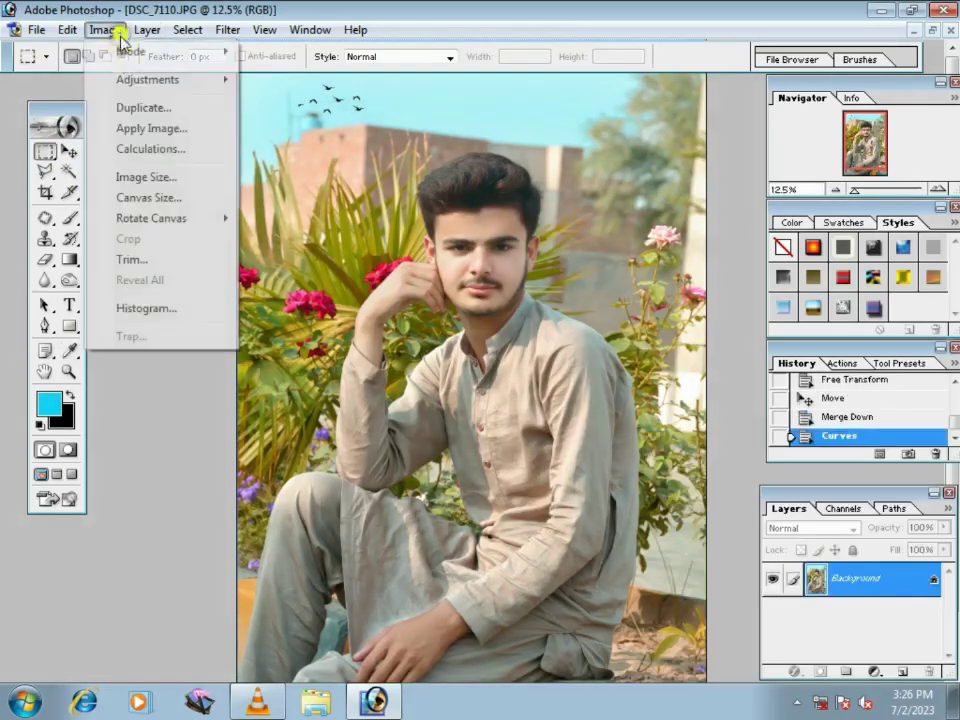
pyautogui.click(316, 203)
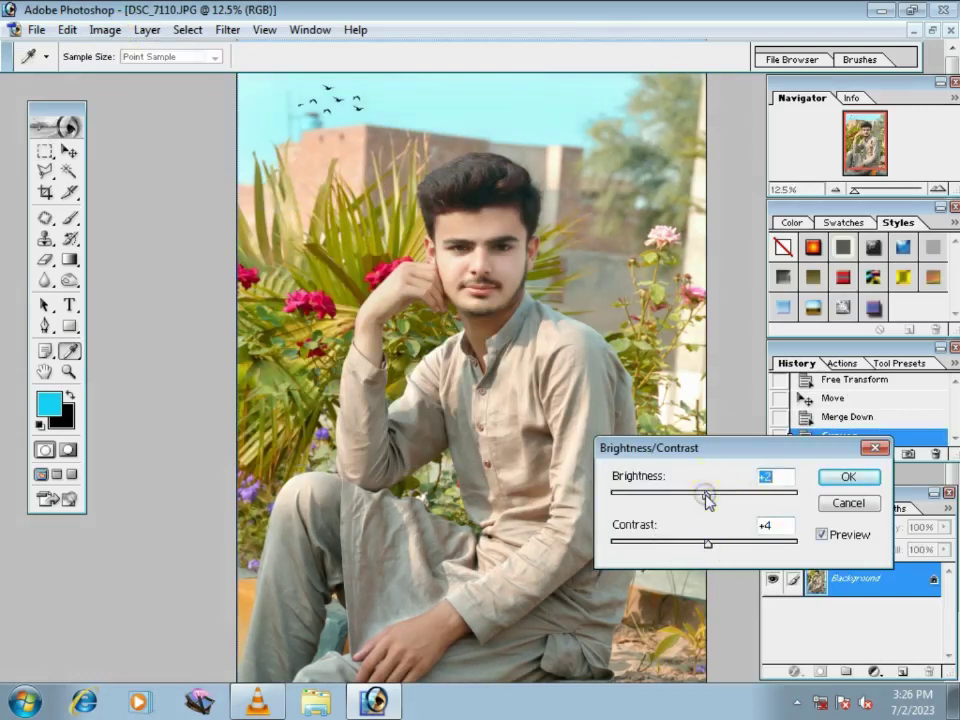
pyautogui.press('Return')
# Step: Brighten the highlights with Levels, moving the white point to 251
pyautogui.hotkey('ctrl', 'l')
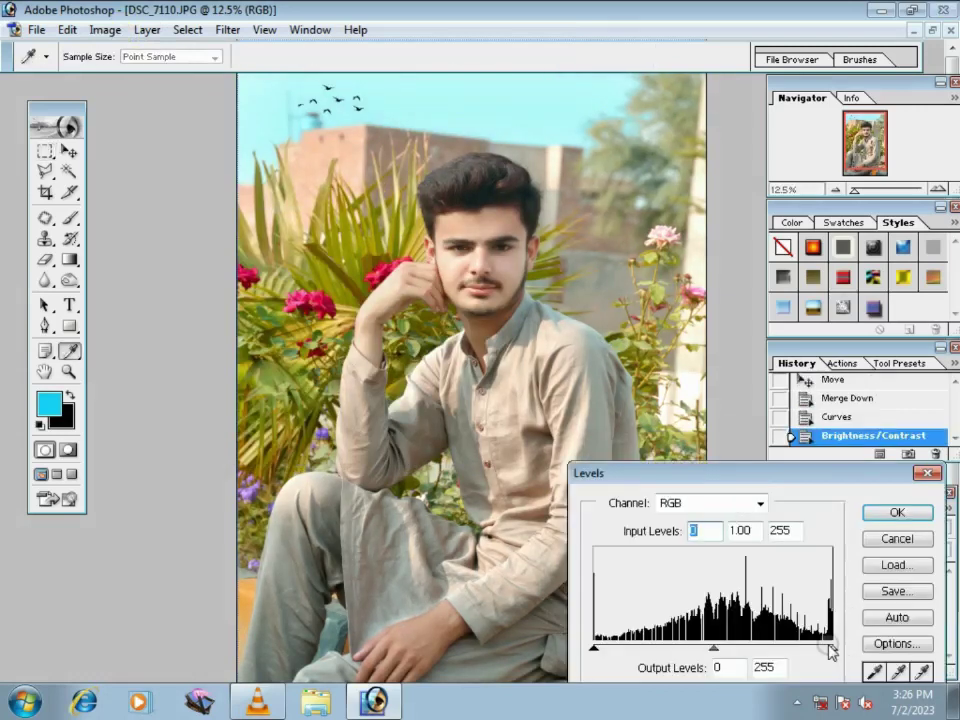
pyautogui.click(826, 650)
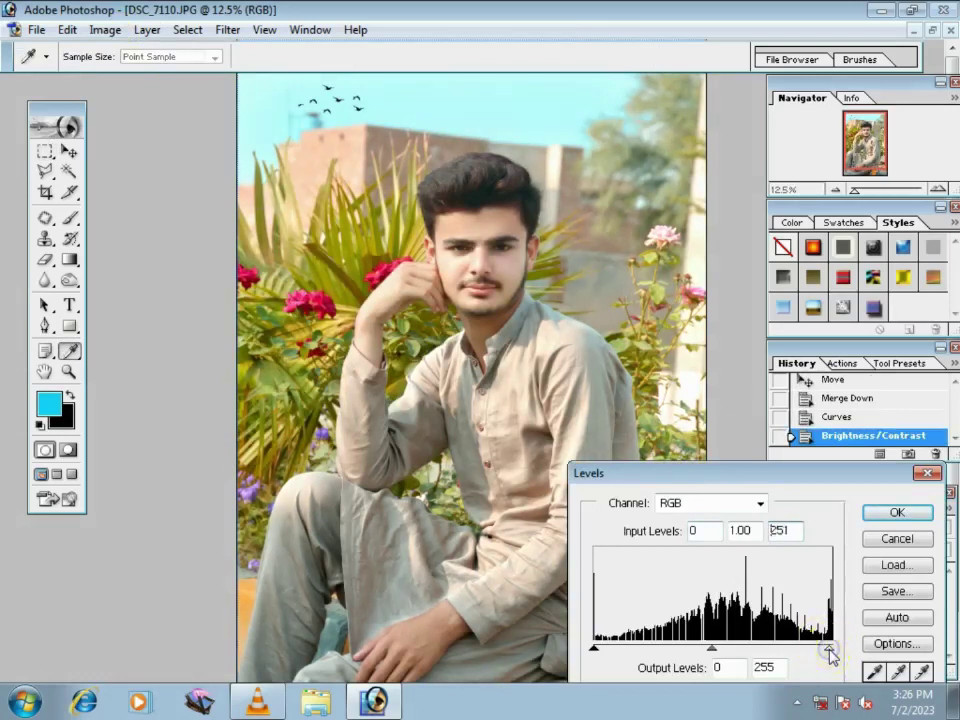
pyautogui.press('Return')
# Step: Reduce the Yellows saturation to -42 with Hue/Saturation
pyautogui.hotkey('ctrl', 'u')
pyautogui.click(740, 313)
pyautogui.click(690, 360)
pyautogui.moveTo(730, 393)
pyautogui.mouseDown()
pyautogui.moveTo(690, 397)
pyautogui.moveTo(741, 413)
pyautogui.mouseUp()
pyautogui.press('Return')
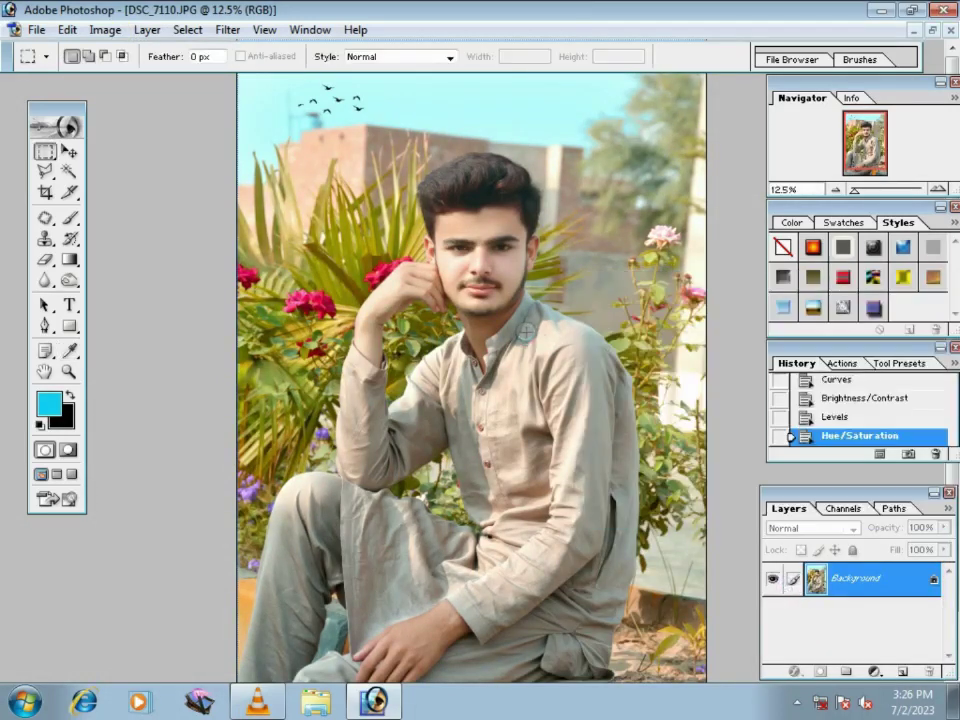
pyautogui.hotkey('ctrl', '-')
# Step: Crop the whole portrait to 4 × 6 inches at 300 ppi
pyautogui.press('c')
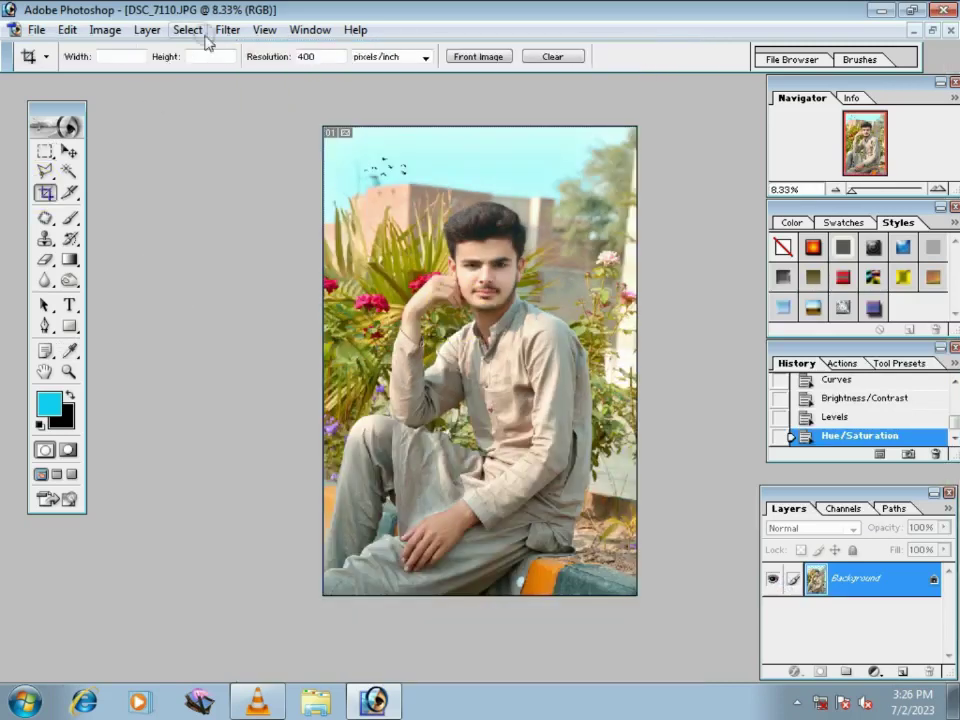
pyautogui.click(138, 56)
pyautogui.write('4')
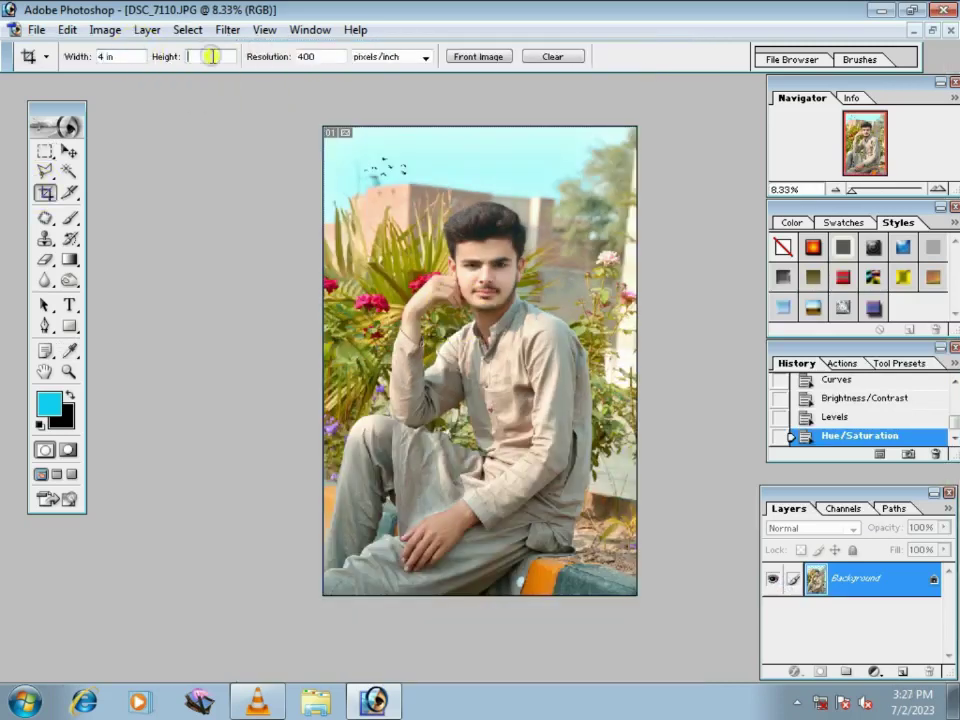
pyautogui.write('6')
pyautogui.press('Tab')
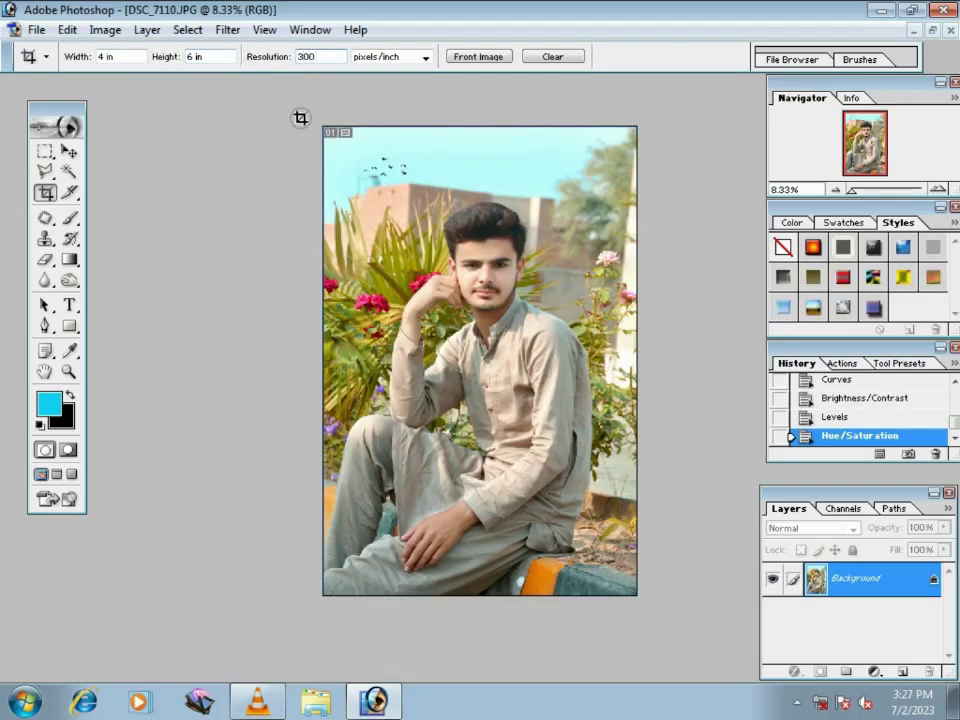
pyautogui.moveTo(673, 616); pyautogui.dragTo(664, 615)
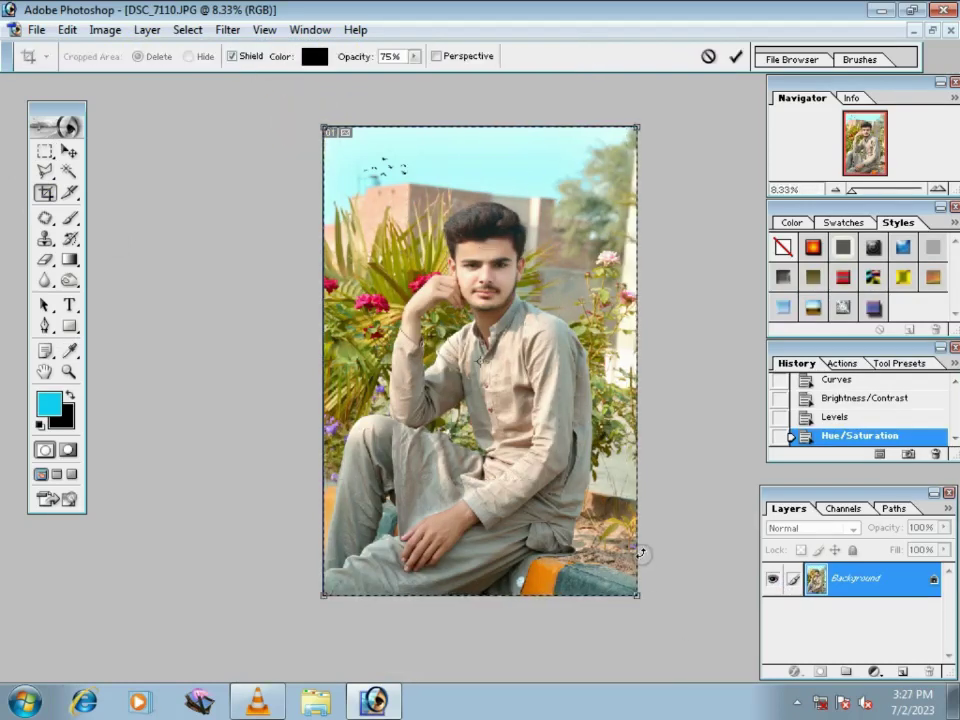
pyautogui.press('Return')
# Step: Create a new document and select its blank canvas with the Magic Wand
pyautogui.click(482, 312)
pyautogui.click(480, 311)
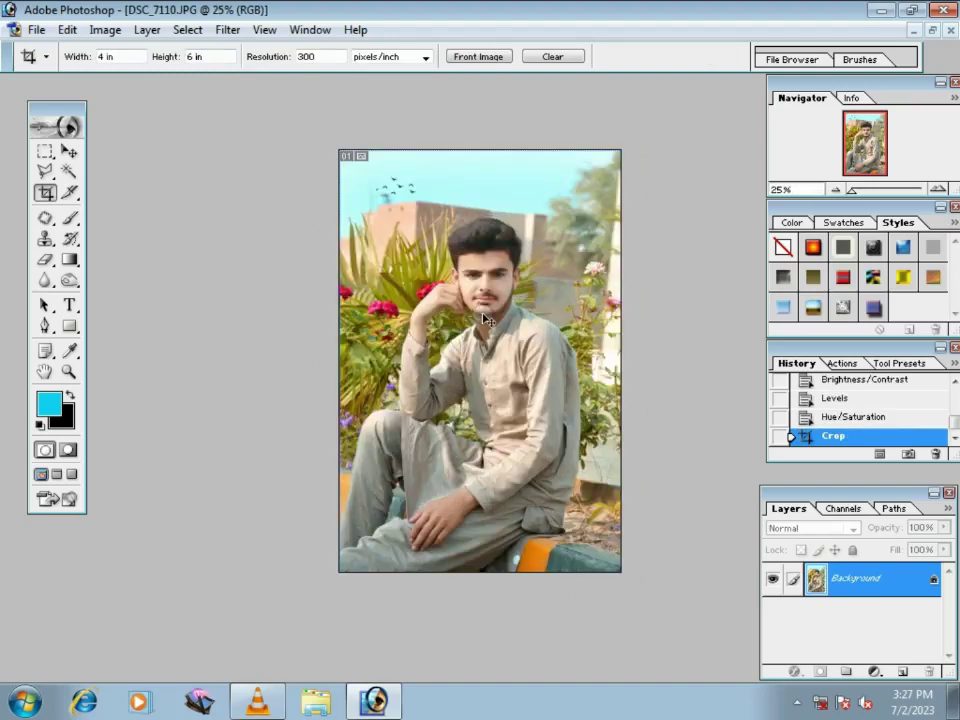
pyautogui.hotkey('ctrl', 'n')
pyautogui.press('Return')
pyautogui.click(68, 170)
pyautogui.click(120, 238)
# Step: Fill the new canvas with black and drag it onto the portrait as Layer 1
pyautogui.press('Delete')
pyautogui.hotkey('ctrl', 'd')
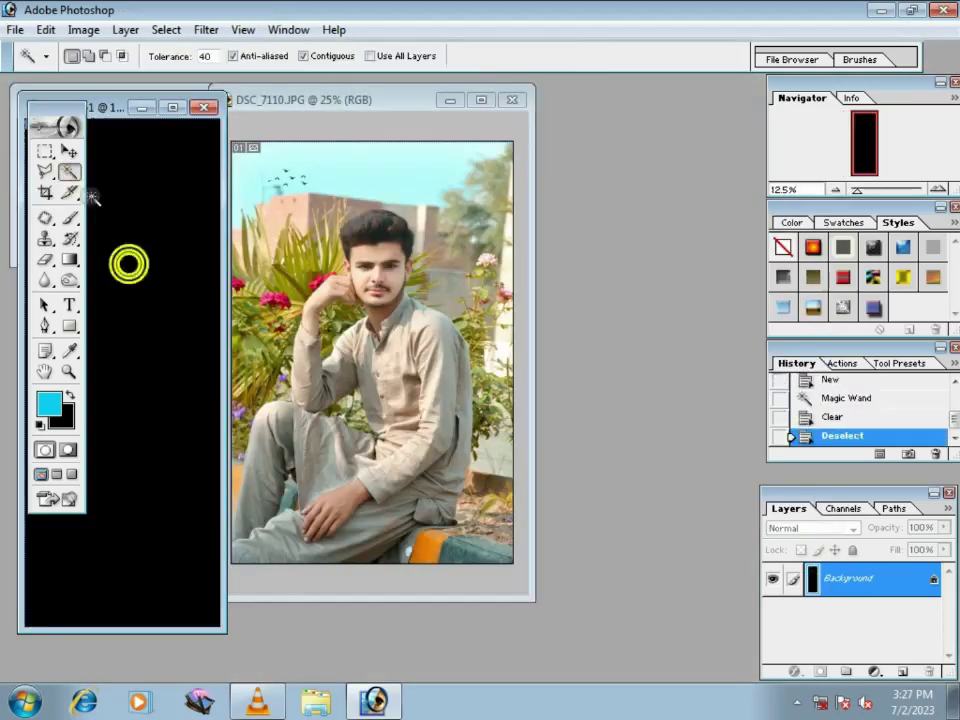
pyautogui.click(68, 150)
pyautogui.moveTo(150, 285); pyautogui.dragTo(467, 305)
pyautogui.click(481, 100)
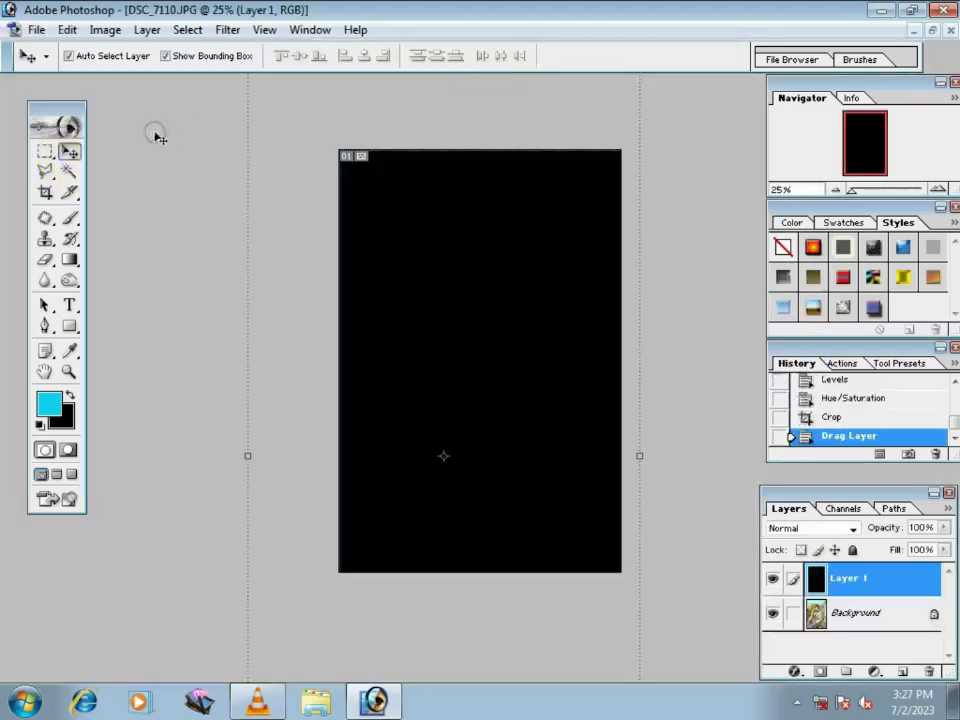
# Step: Select a rectangle covering most of the black layer and feather it by 200 px
pyautogui.click(47, 151)
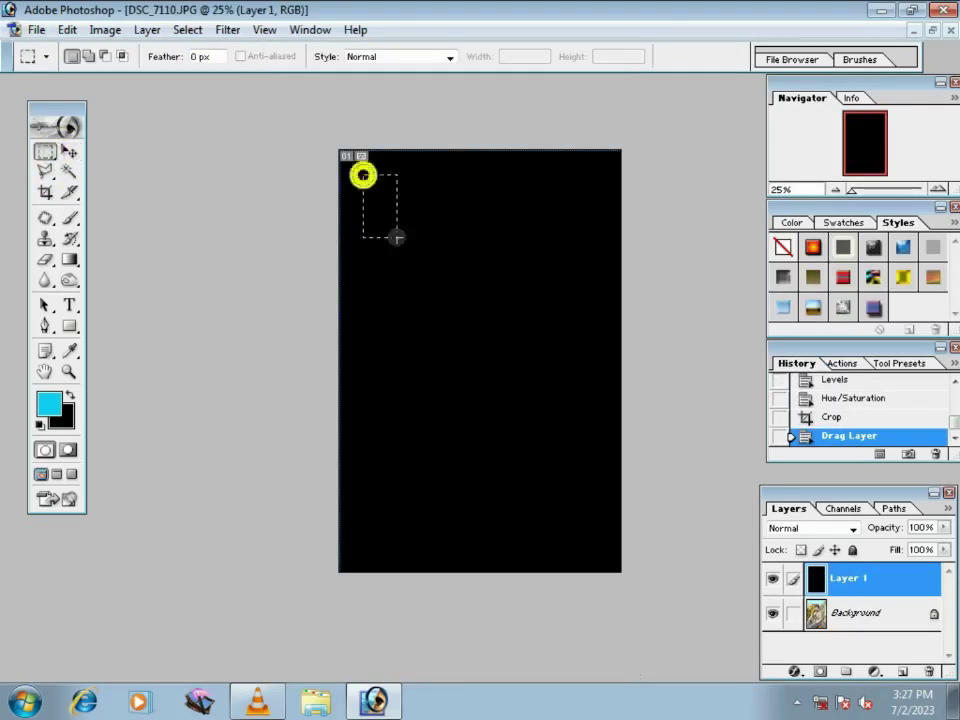
pyautogui.moveTo(397, 237); pyautogui.dragTo(597, 547)
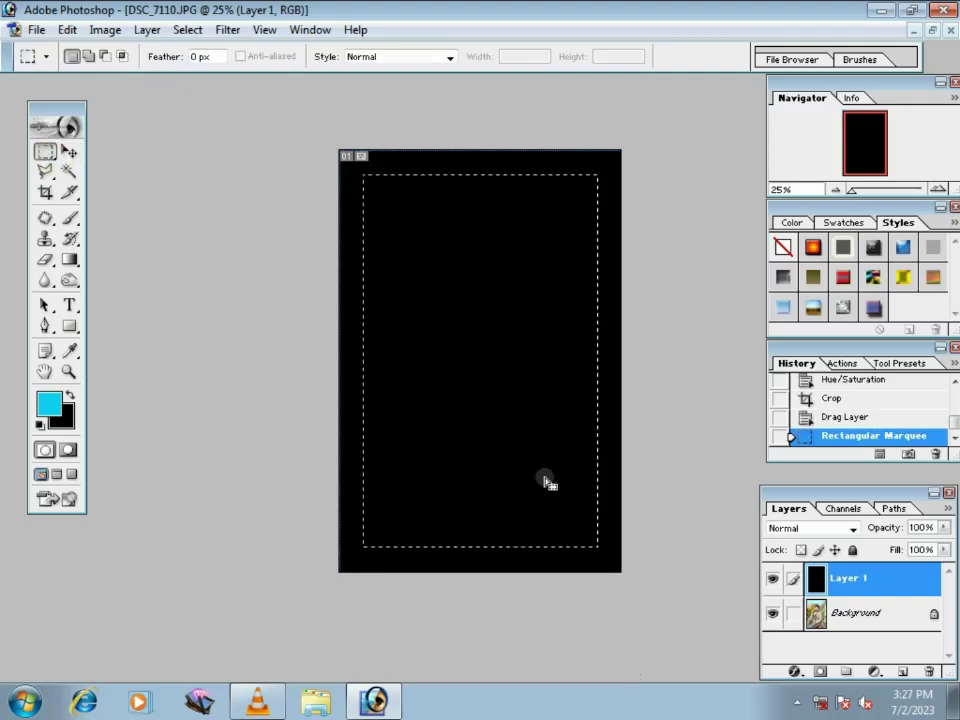
pyautogui.rightClick(483, 302)
pyautogui.click(508, 341)
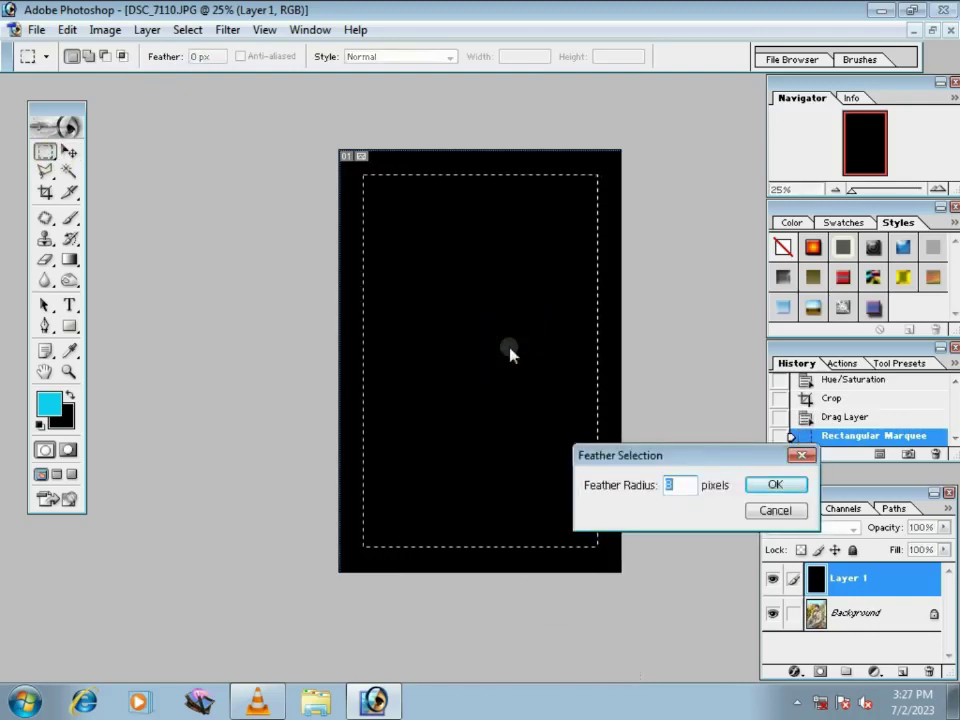
pyautogui.write('200')
pyautogui.press('Return')
# Step: Clear the feathered centre of the black layer to form a soft vignette, then deselect
pyautogui.press('Delete')
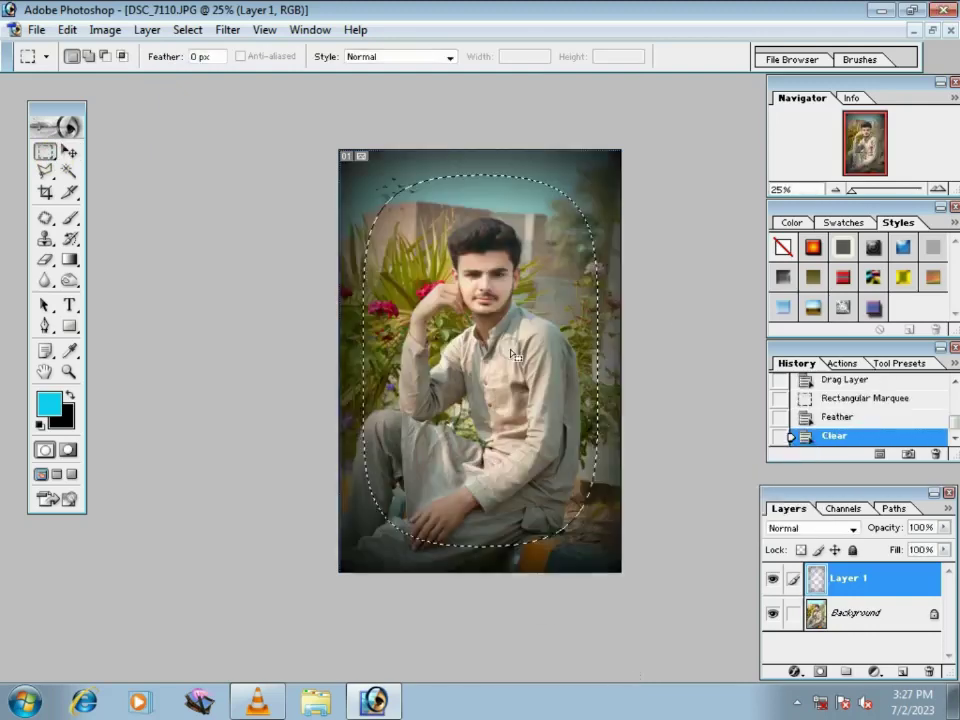
pyautogui.press('Delete')
pyautogui.press('Delete')
pyautogui.hotkey('ctrl', 'd')
pyautogui.hotkey('ctrl', '+')
pyautogui.click(808, 414)
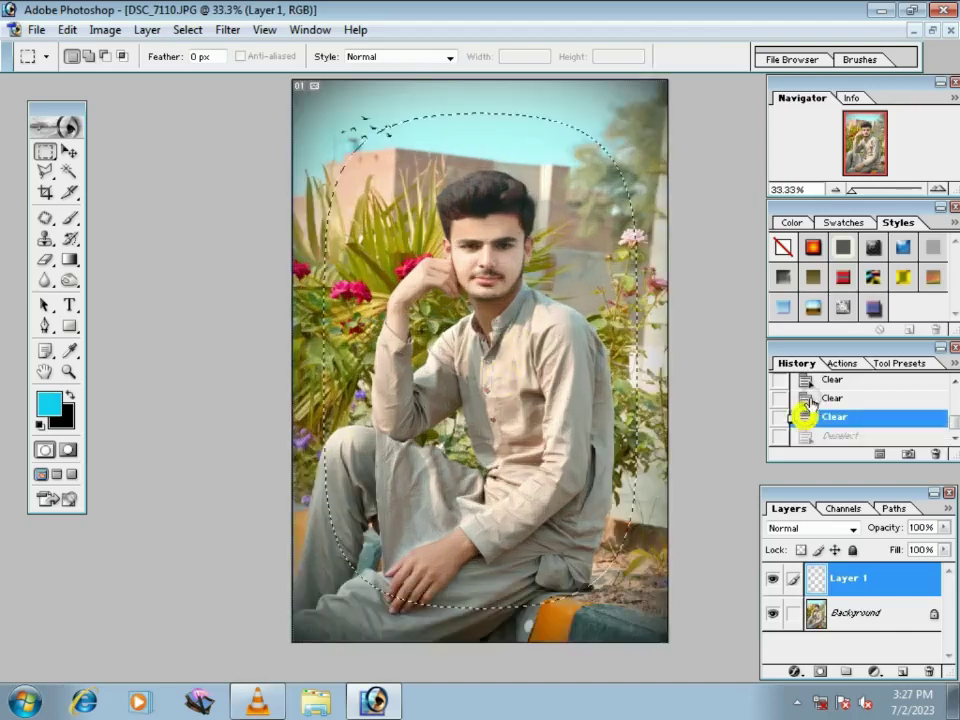
pyautogui.hotkey('ctrl', 'd')
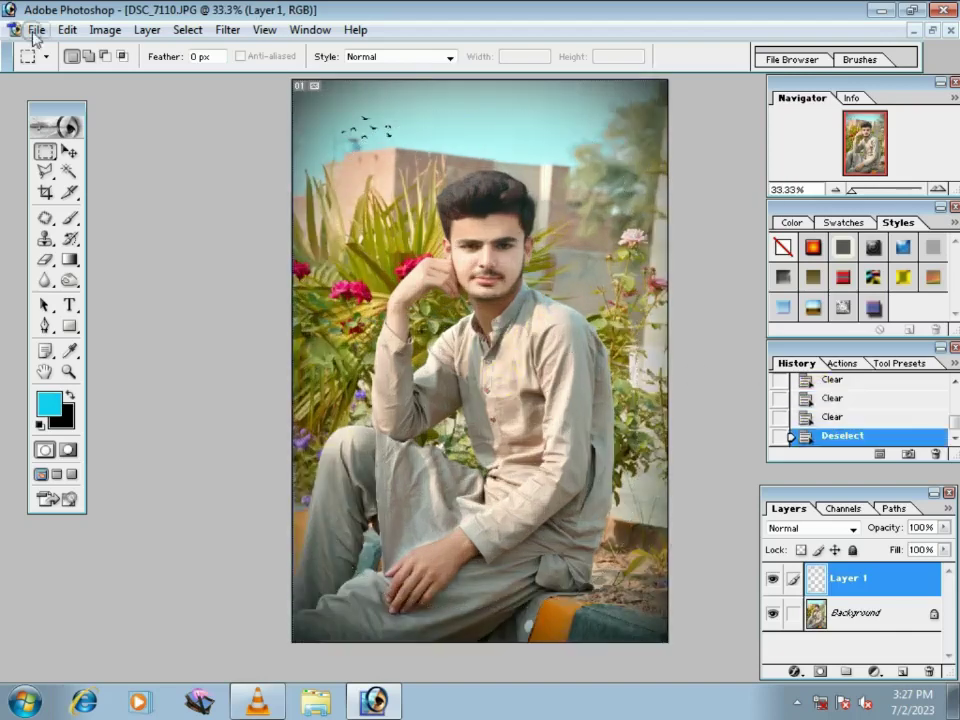
# Step: Save the portrait as a JPEG named 'haseeb' with default quality options
pyautogui.click(36, 30)
pyautogui.click(90, 201)
pyautogui.click(514, 450)
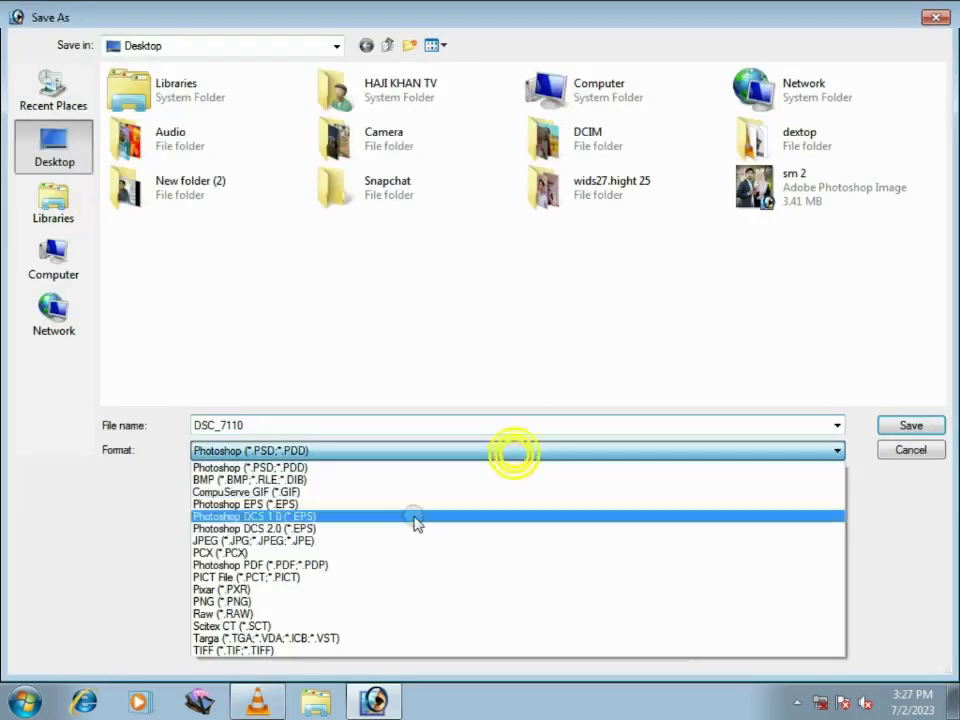
pyautogui.click(322, 533)
pyautogui.tripleClick(312, 426)
pyautogui.press('BackSpace')
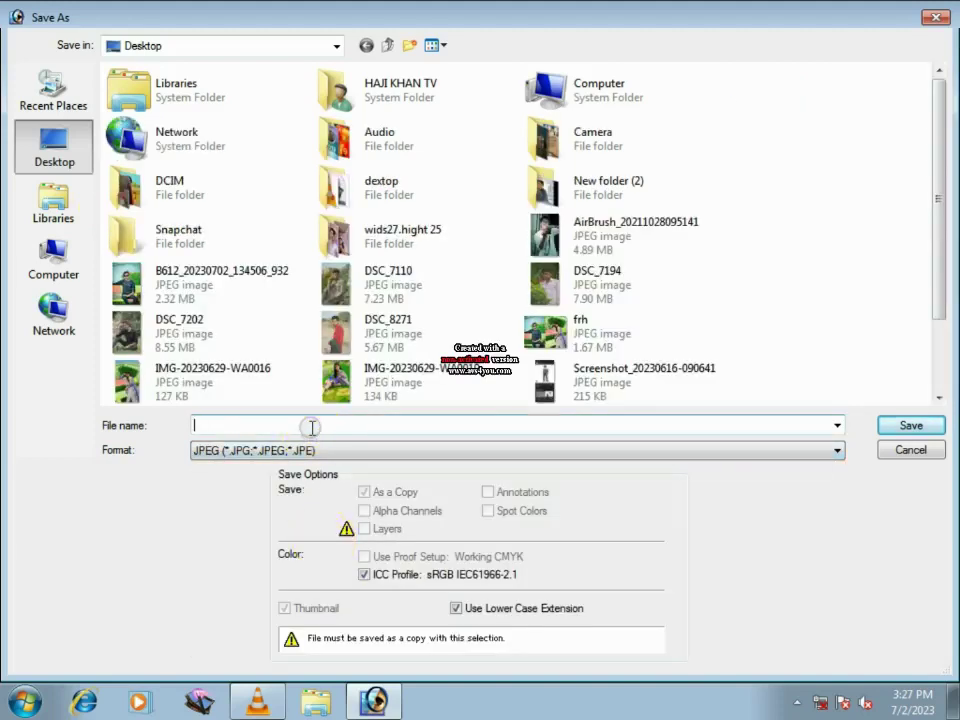
pyautogui.write('haseeb')
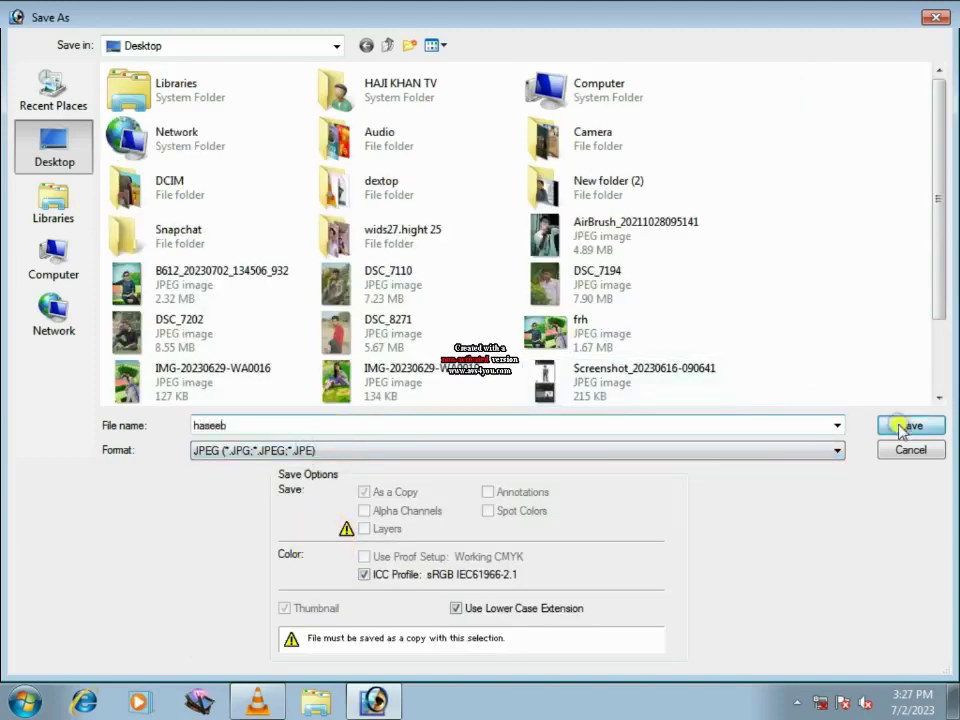
pyautogui.click(902, 428)
pyautogui.click(615, 223)
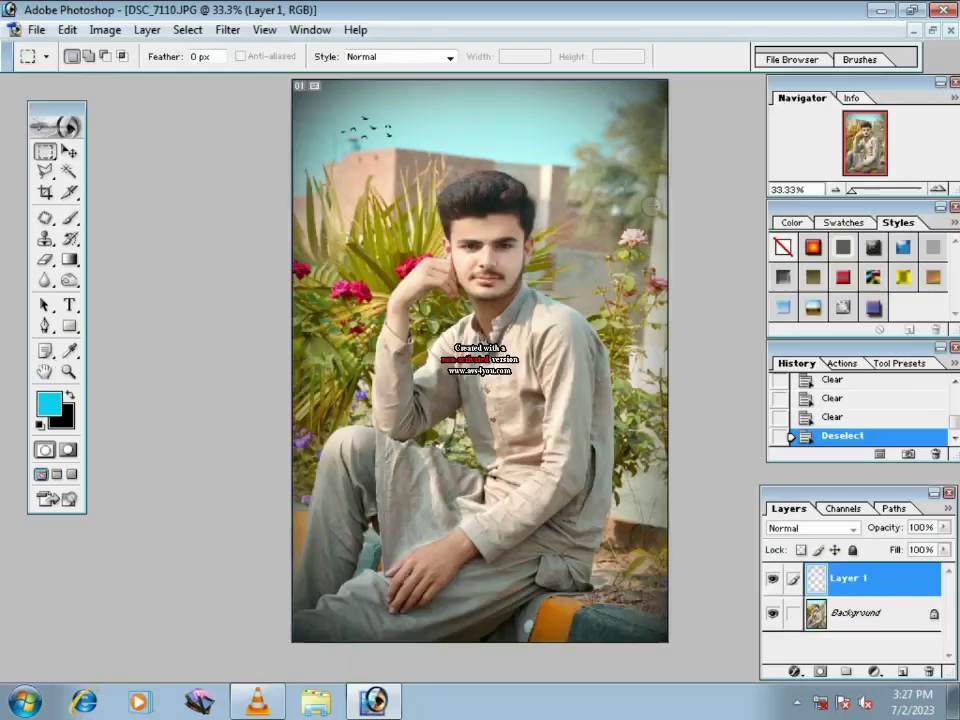
pyautogui.click(882, 10)
# Step: View the saved JPEG, then the original DSC_7110 photo, for comparison
pyautogui.doubleClick(262, 620)
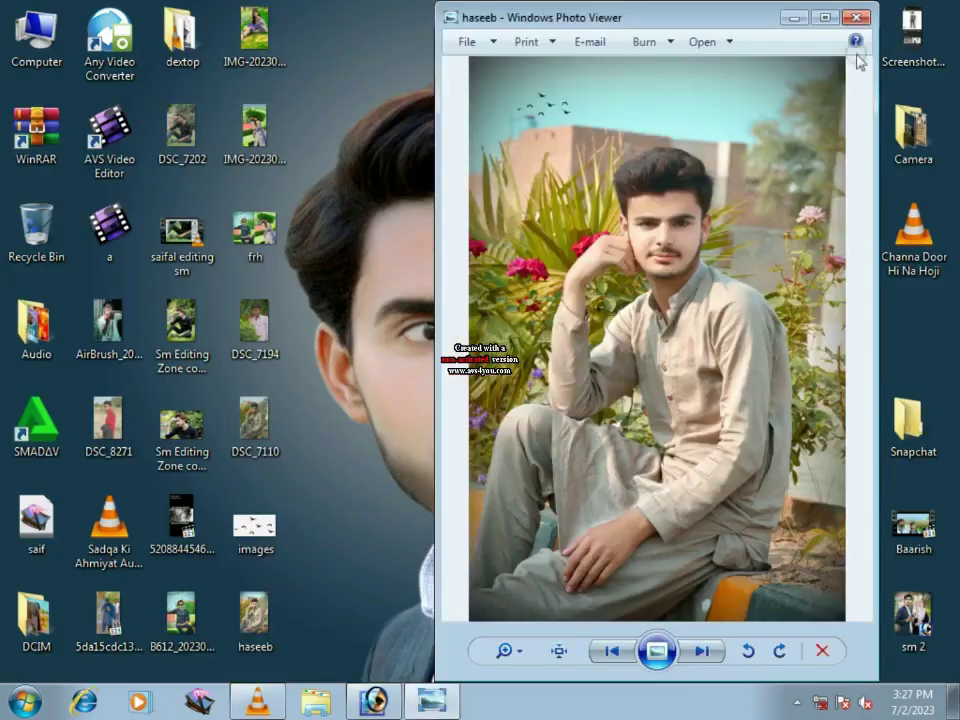
pyautogui.click(857, 17)
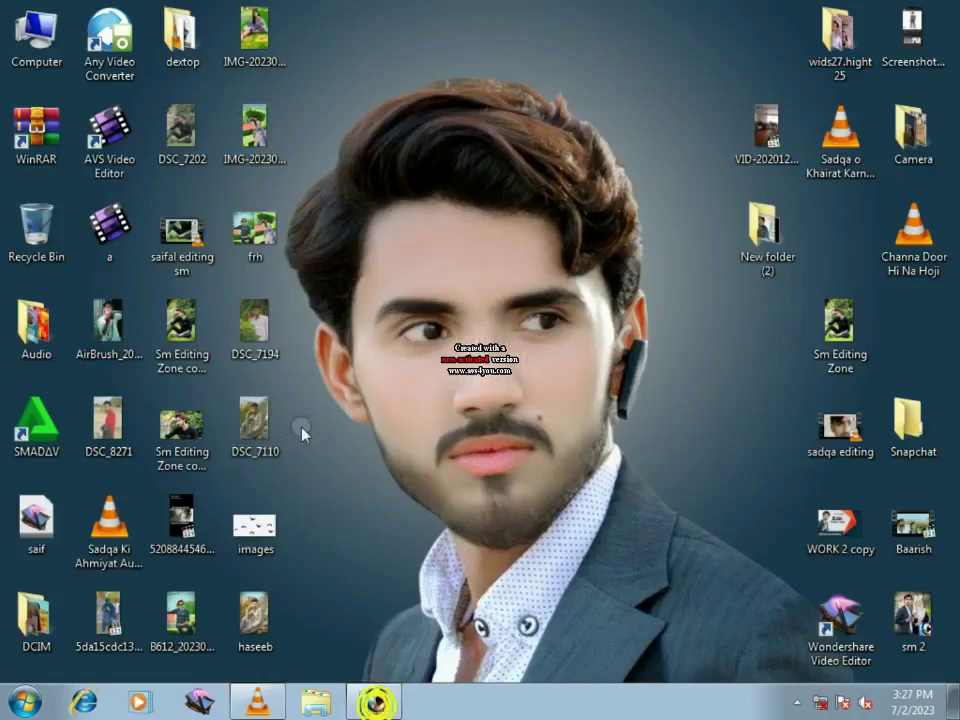
pyautogui.doubleClick(254, 425)
pyautogui.click(848, 22)
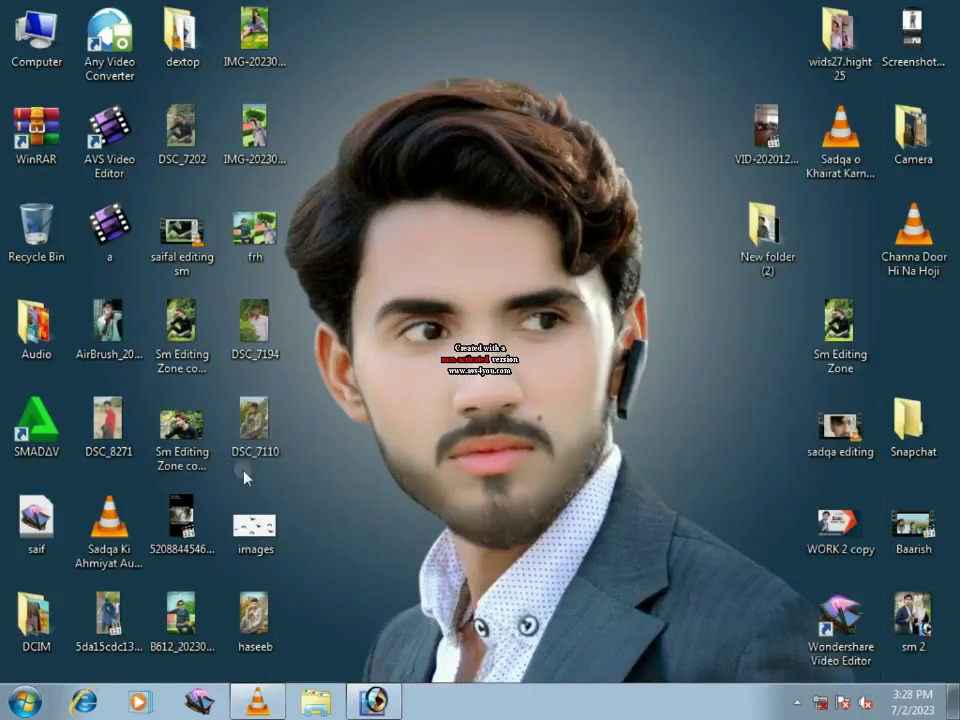
# Step: Reopen the edited portrait in Windows Photo Viewer and zoom in and out to inspect it
pyautogui.doubleClick(254, 618)
pyautogui.scroll(3, 692, 210)
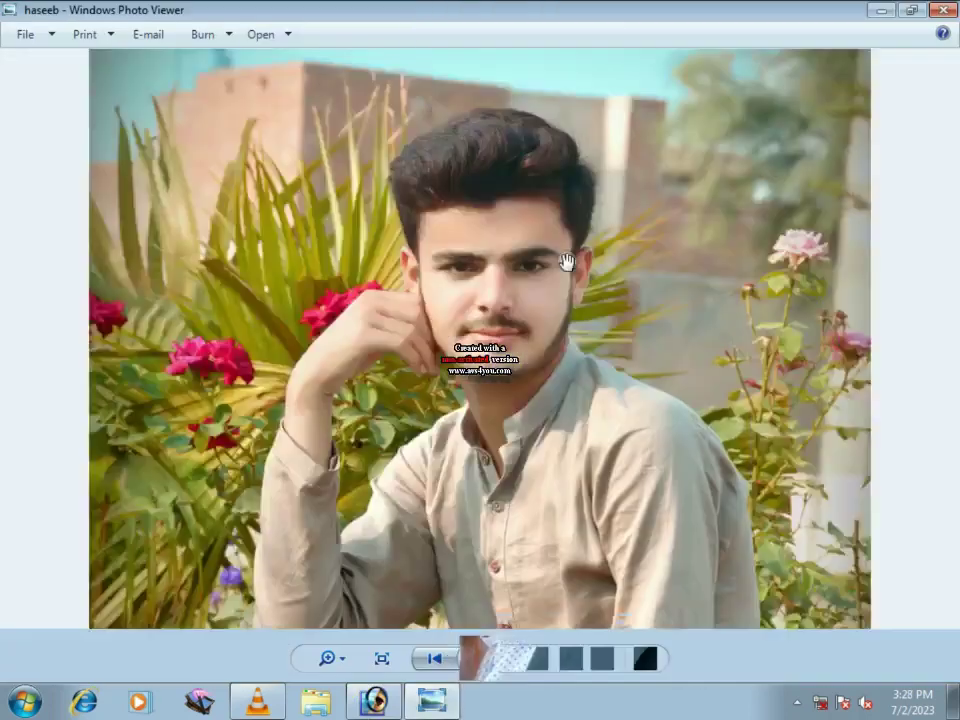
pyautogui.scroll(2, 567, 262)
pyautogui.scroll(-3, 579, 368)
pyautogui.scroll(-2, 553, 291)
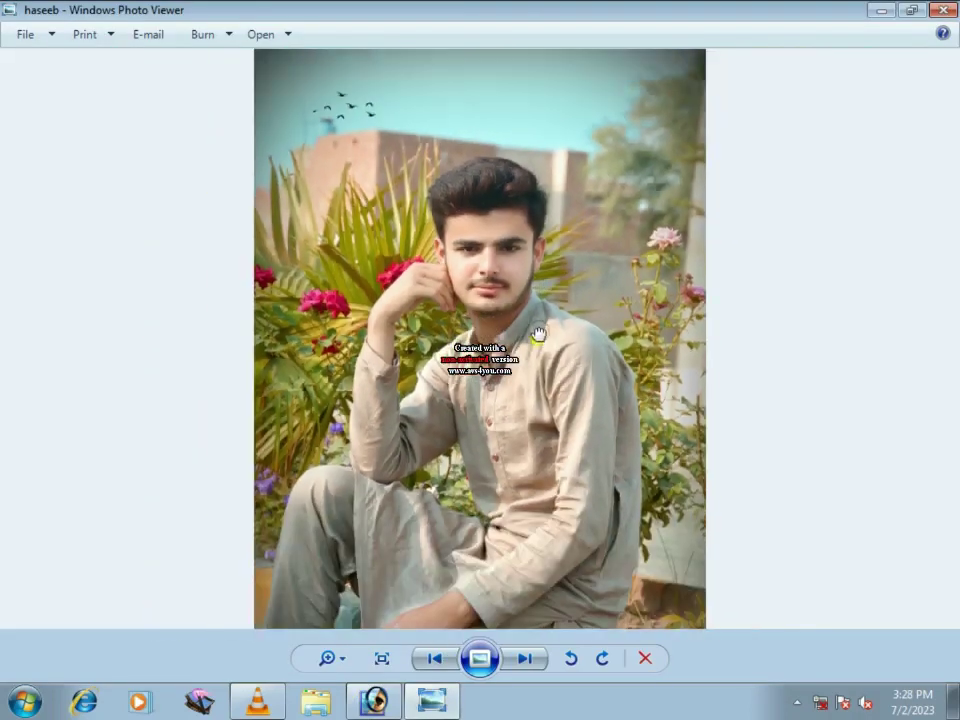
pyautogui.scroll(-1, 530, 350)
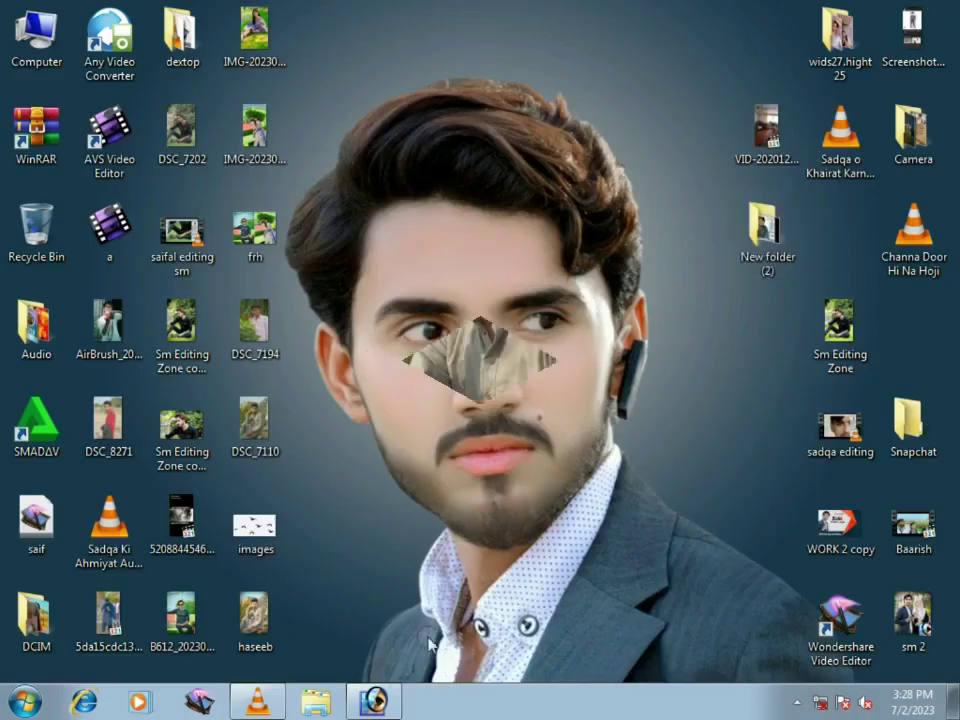